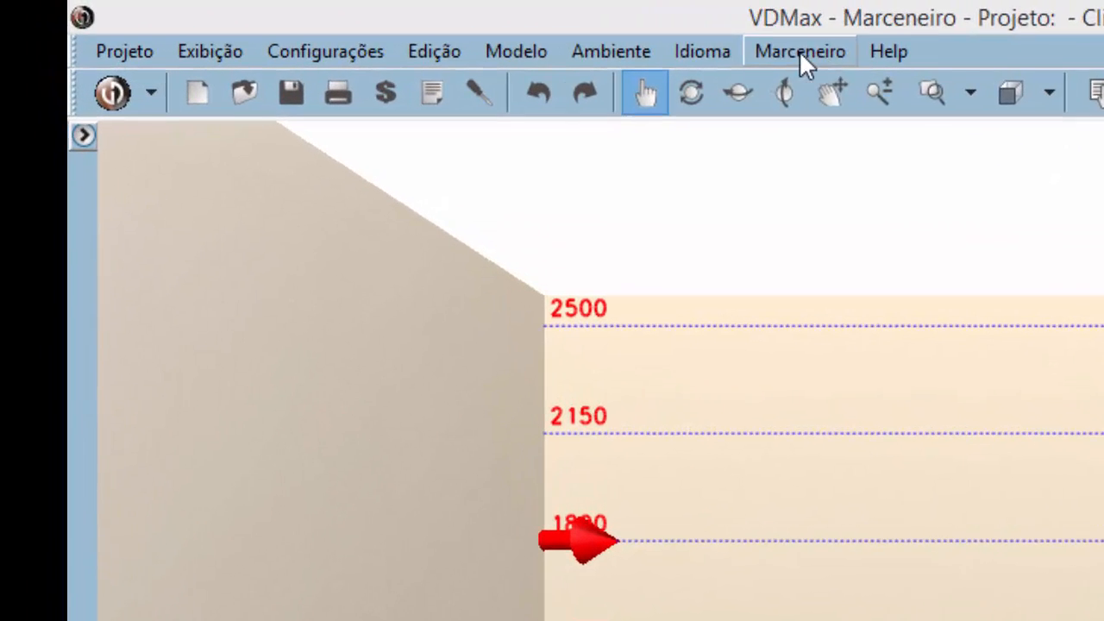
Step: Open the Método Construtivo configuration and review the kitchen, bedroom, drawer, door clearance and door model dimensions
{"action": "left_click", "coordinate": [381, 24]}
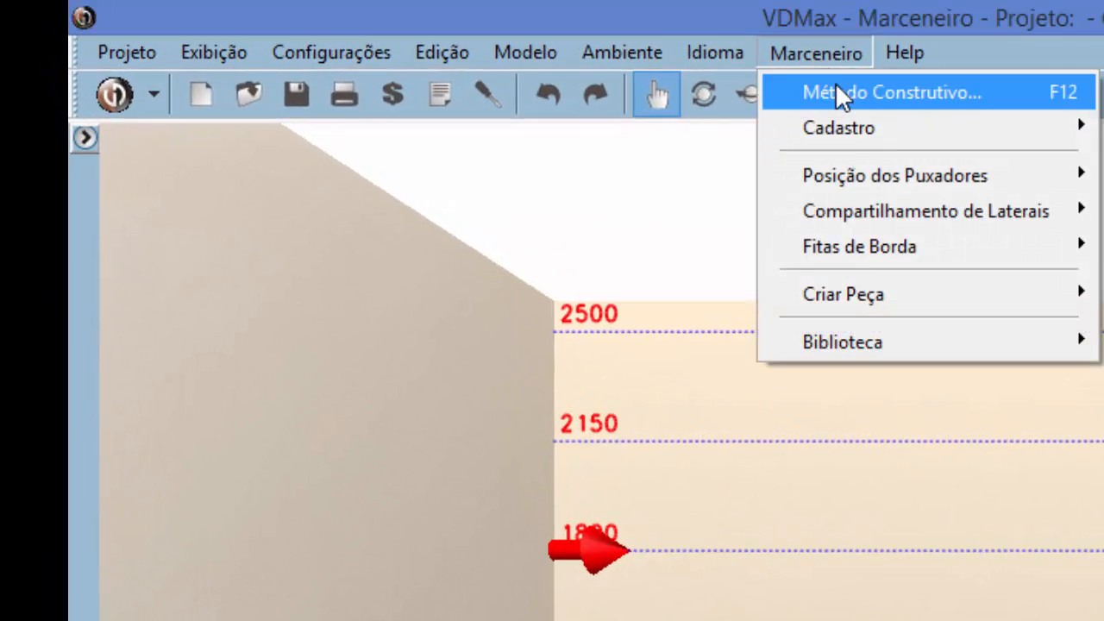
{"action": "left_click", "coordinate": [836, 84]}
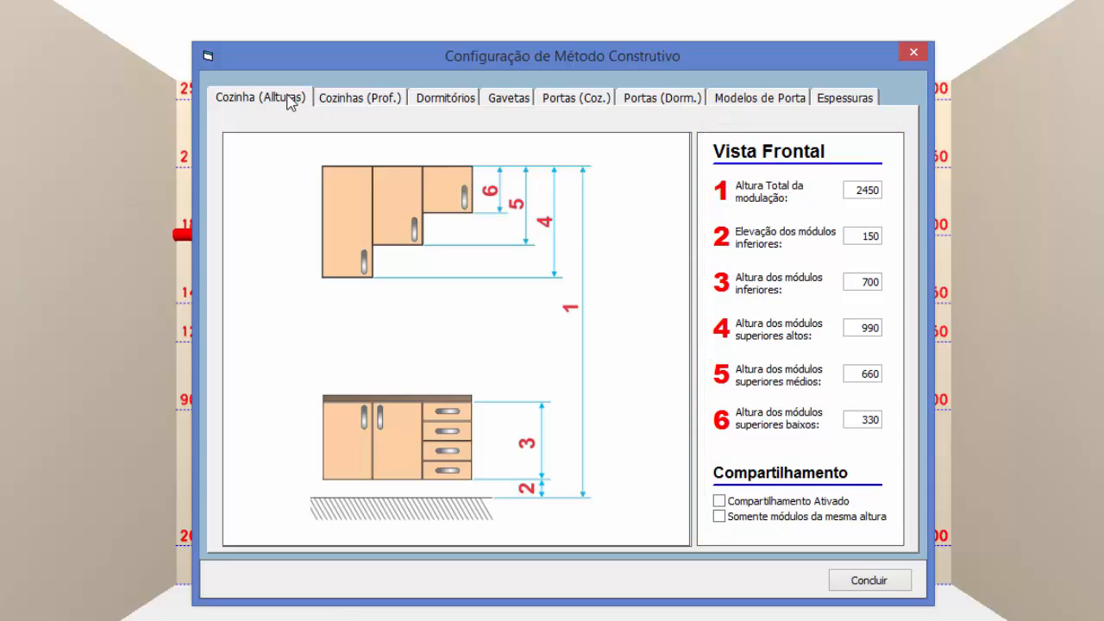
{"action": "left_click", "coordinate": [350, 101]}
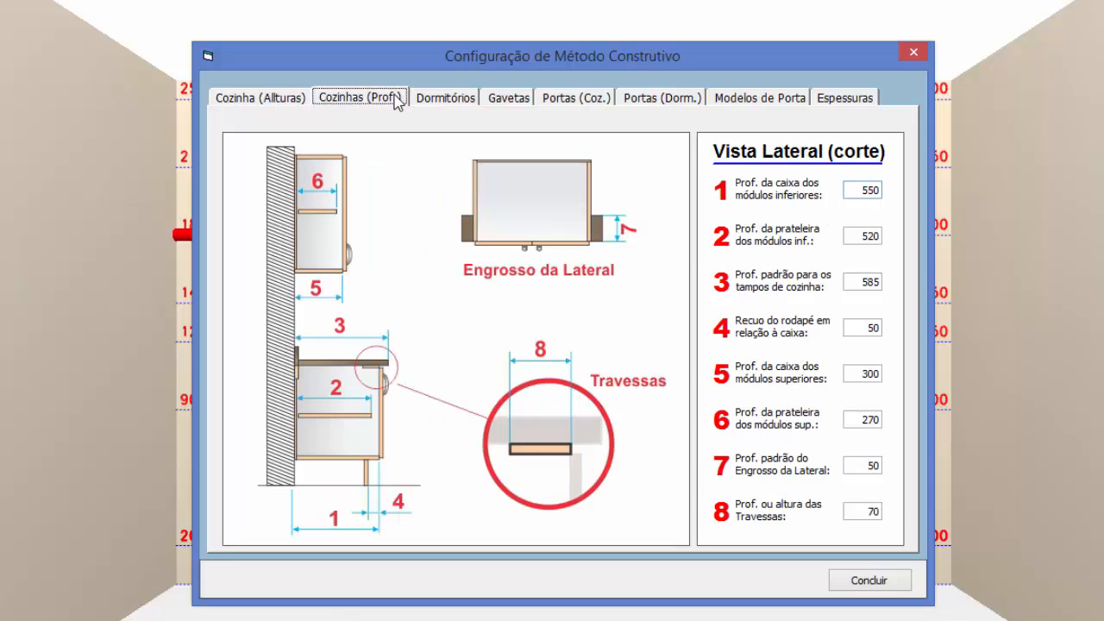
{"action": "left_click", "coordinate": [450, 102]}
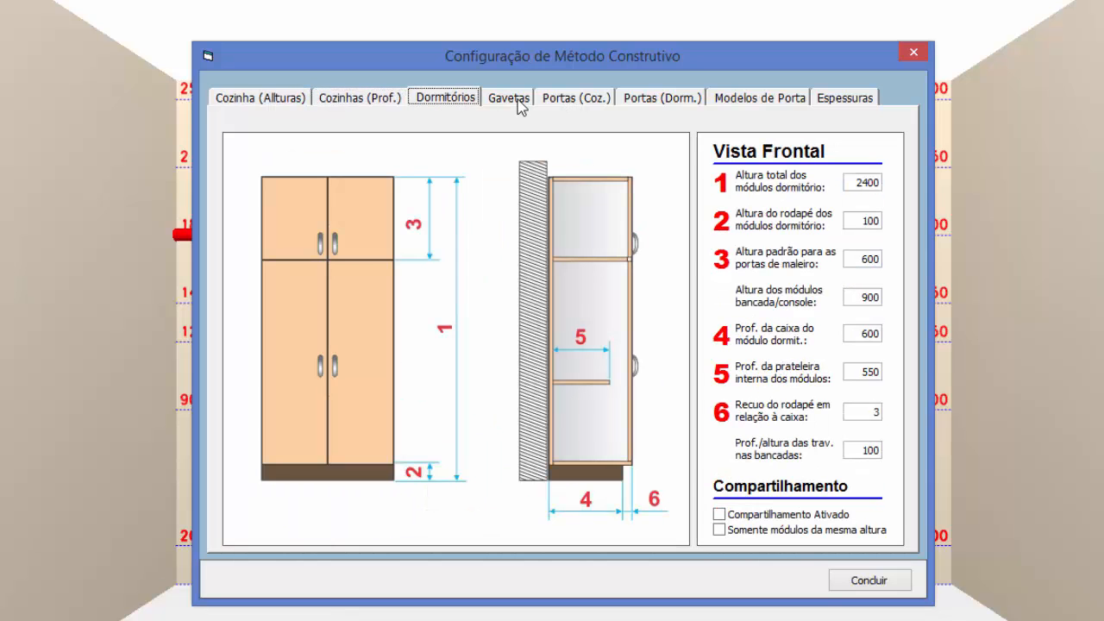
{"action": "left_click", "coordinate": [518, 104]}
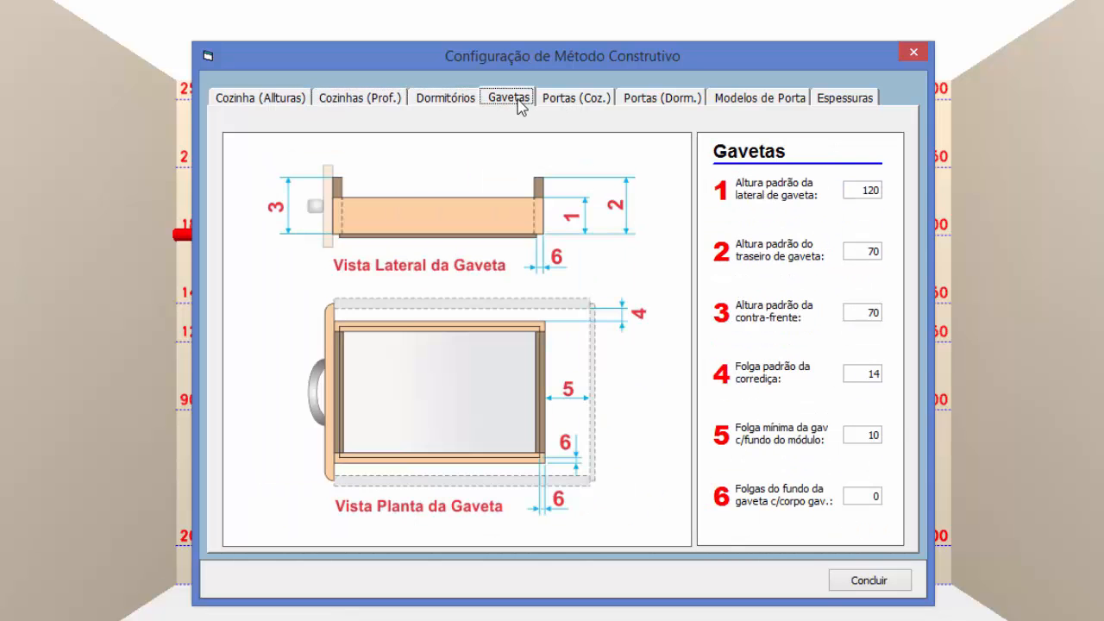
{"action": "left_click", "coordinate": [592, 102]}
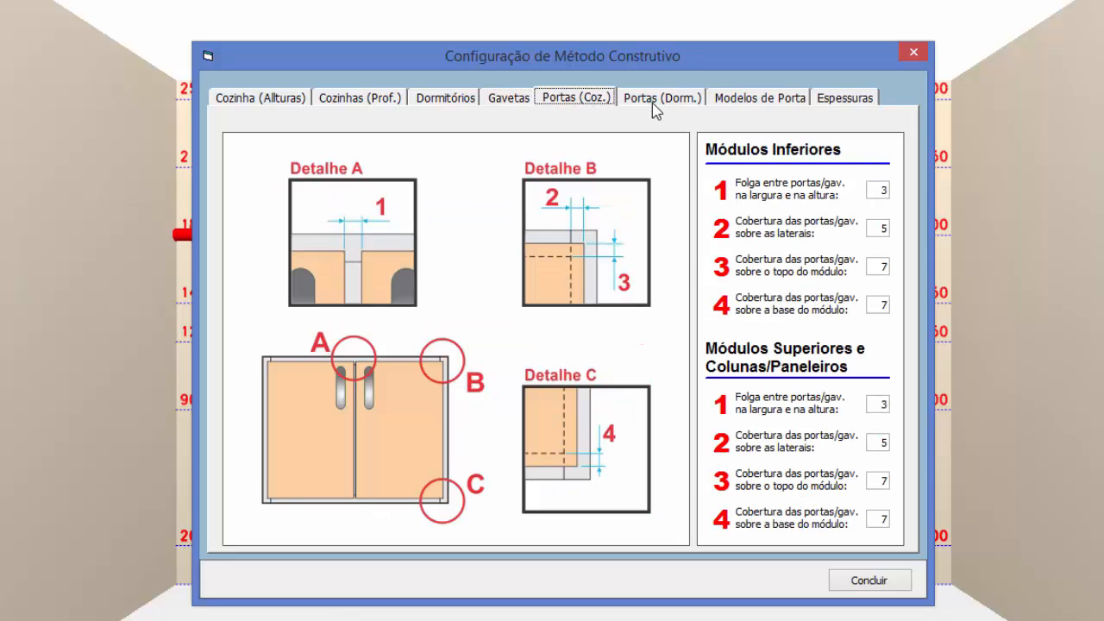
{"action": "left_click", "coordinate": [655, 107]}
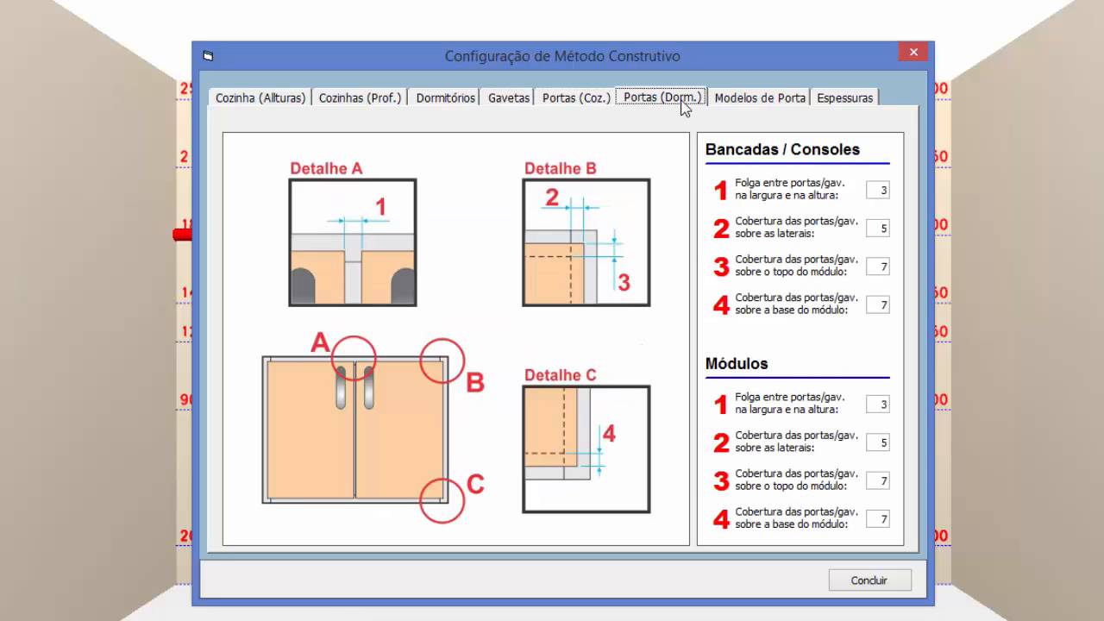
{"action": "left_click", "coordinate": [742, 100]}
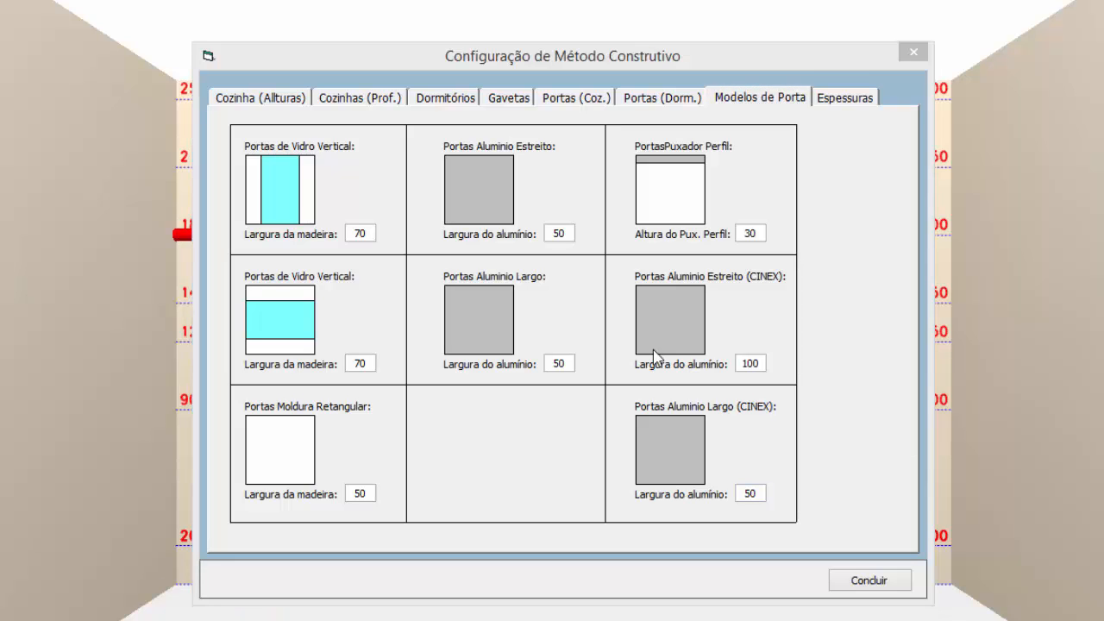
Step: Apply a 15 mm thickness and left, right and base edge banding to the LATERAL INTERNA part
{"action": "left_click", "coordinate": [850, 100]}
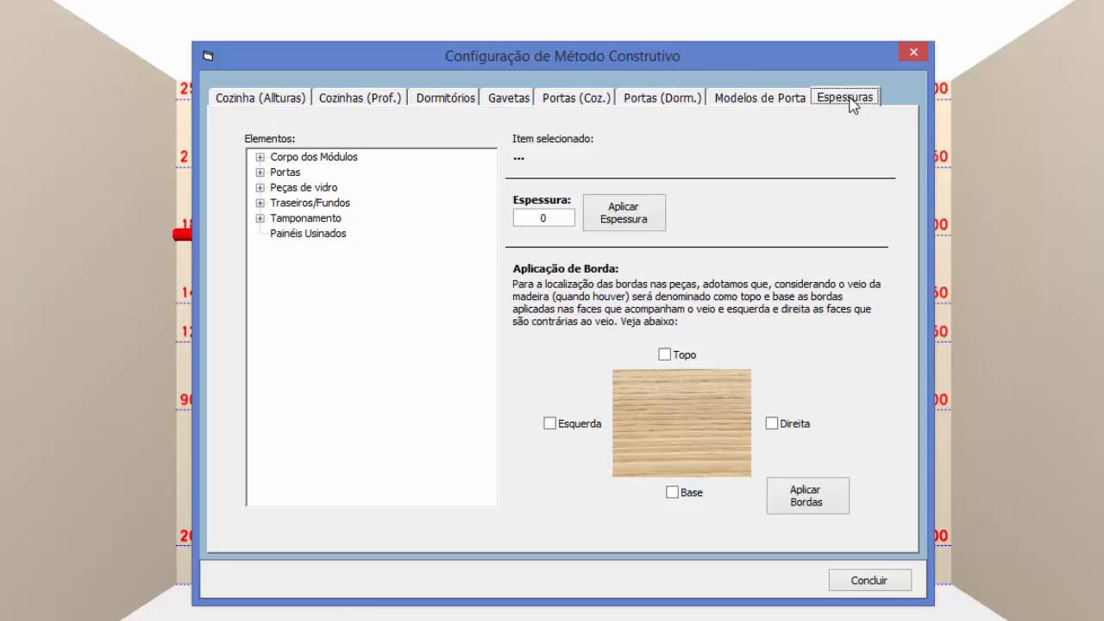
{"action": "left_click", "coordinate": [260, 157]}
{"action": "left_click", "coordinate": [279, 172]}
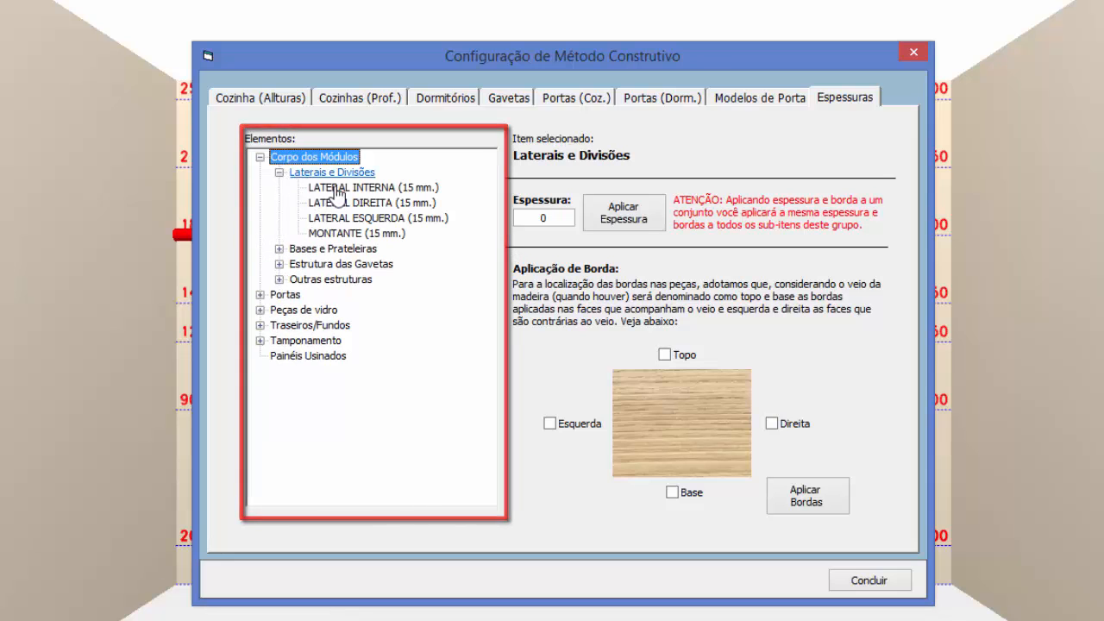
{"action": "left_click", "coordinate": [355, 188]}
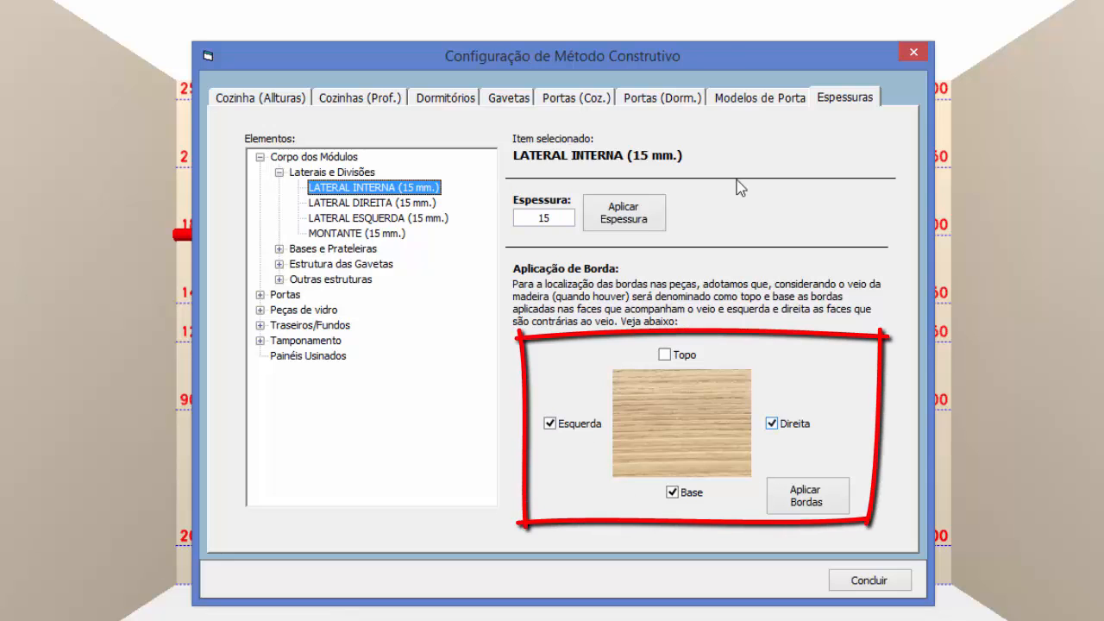
{"action": "left_click", "coordinate": [635, 214]}
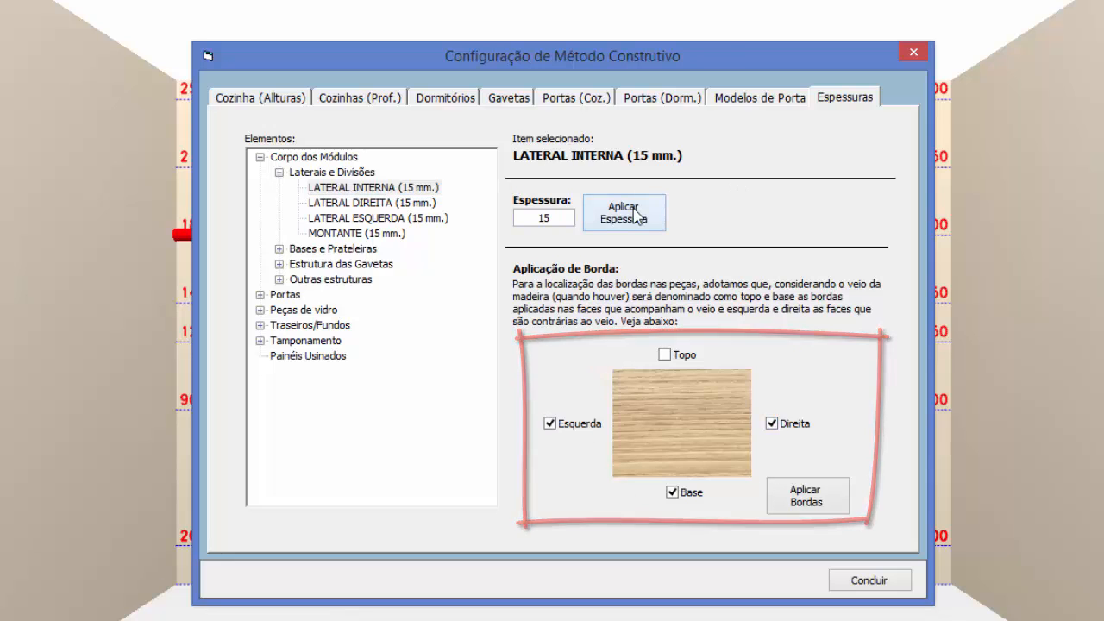
{"action": "left_click", "coordinate": [828, 497]}
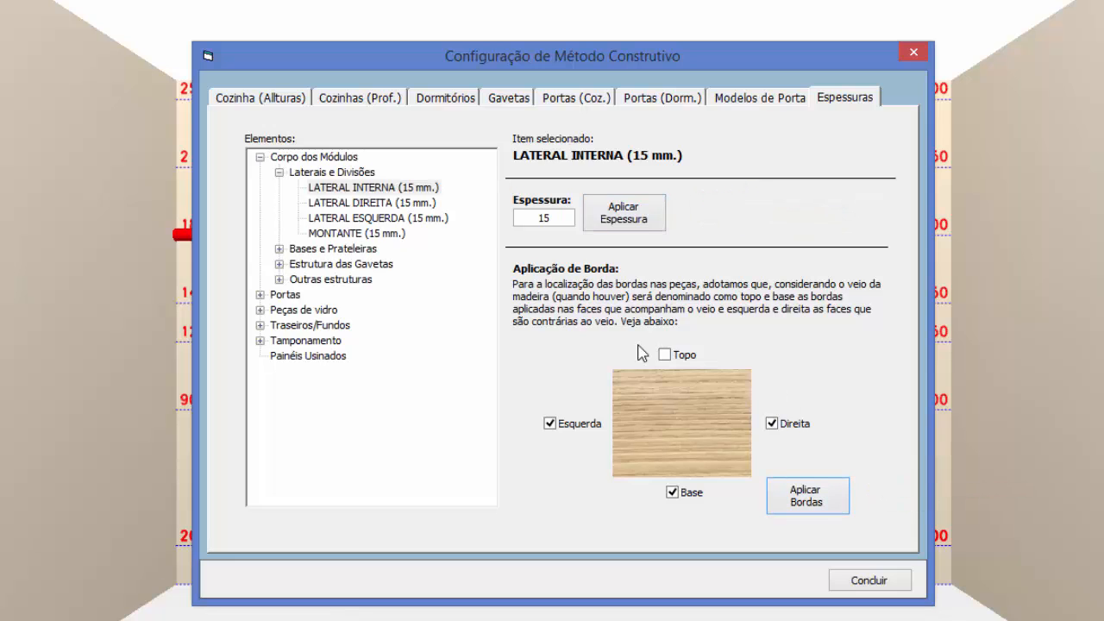
Step: Apply a 15 mm thickness and right, base and left edge banding to the whole Laterais e Divisões group, and conclude the dimension settings
{"action": "left_click", "coordinate": [321, 172]}
{"action": "double_click", "coordinate": [548, 218]}
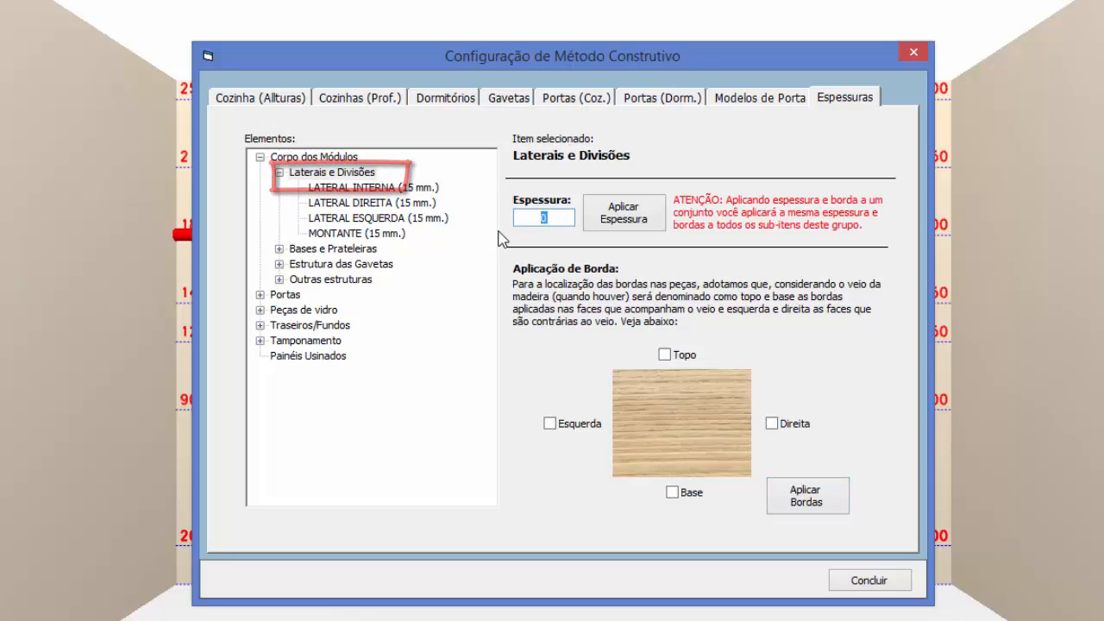
{"action": "type", "text": "15"}
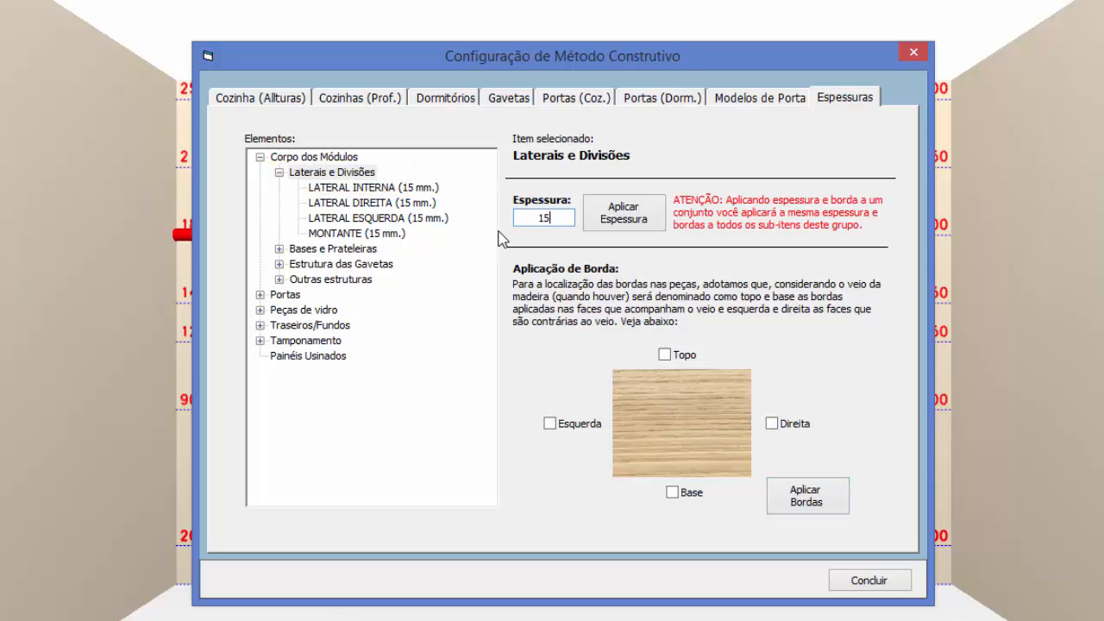
{"action": "left_click", "coordinate": [772, 424]}
{"action": "left_click", "coordinate": [685, 499]}
{"action": "left_click", "coordinate": [549, 424]}
{"action": "left_click", "coordinate": [822, 502]}
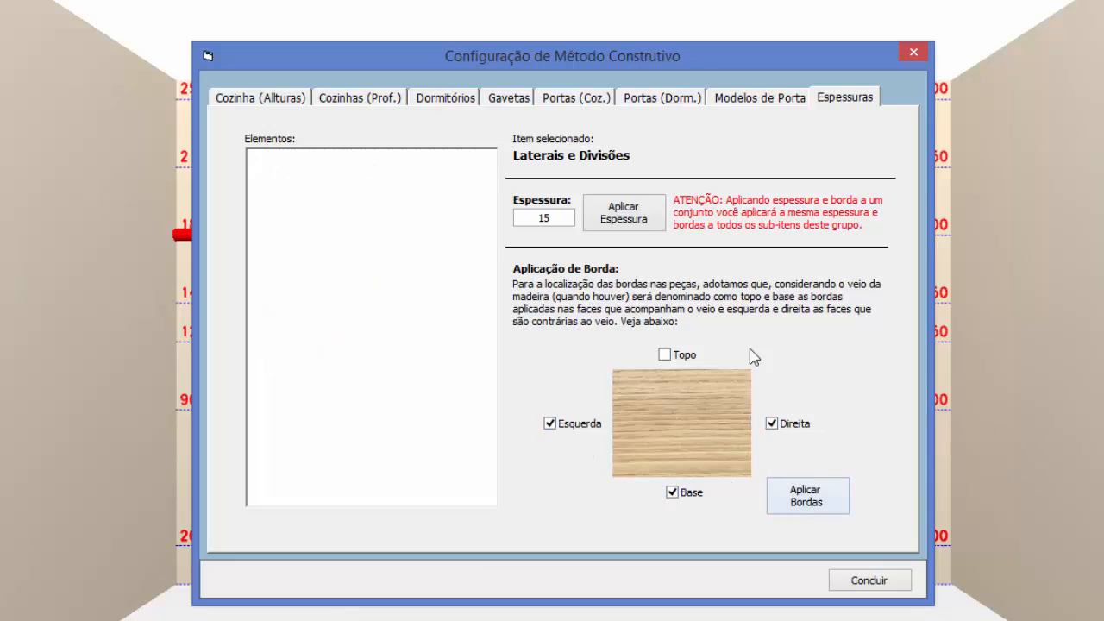
{"action": "left_click", "coordinate": [636, 221]}
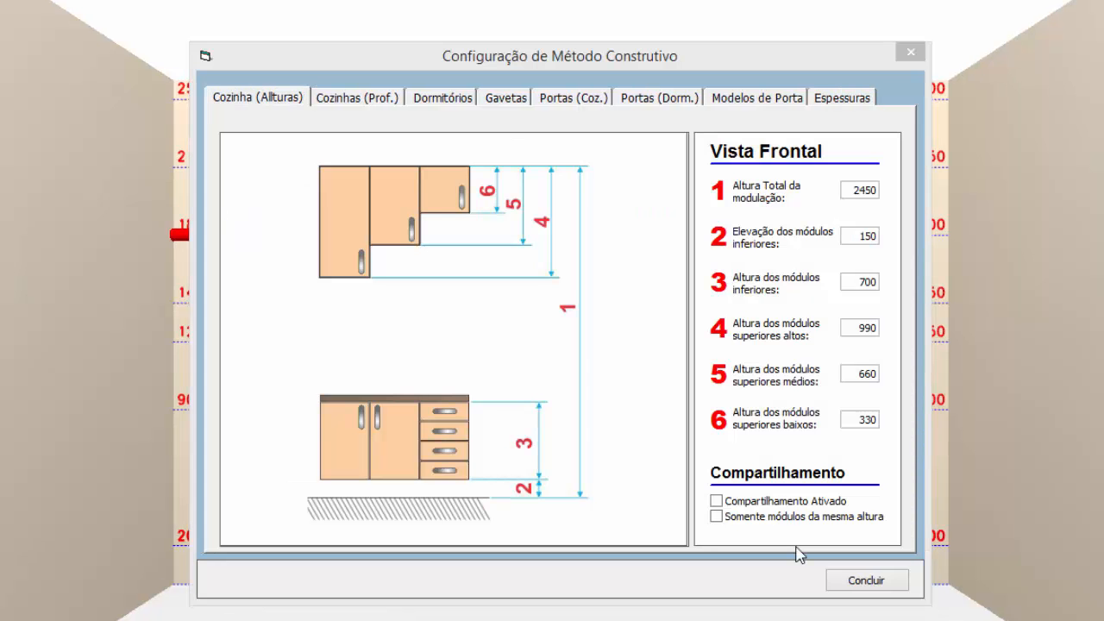
{"action": "left_click", "coordinate": [880, 589]}
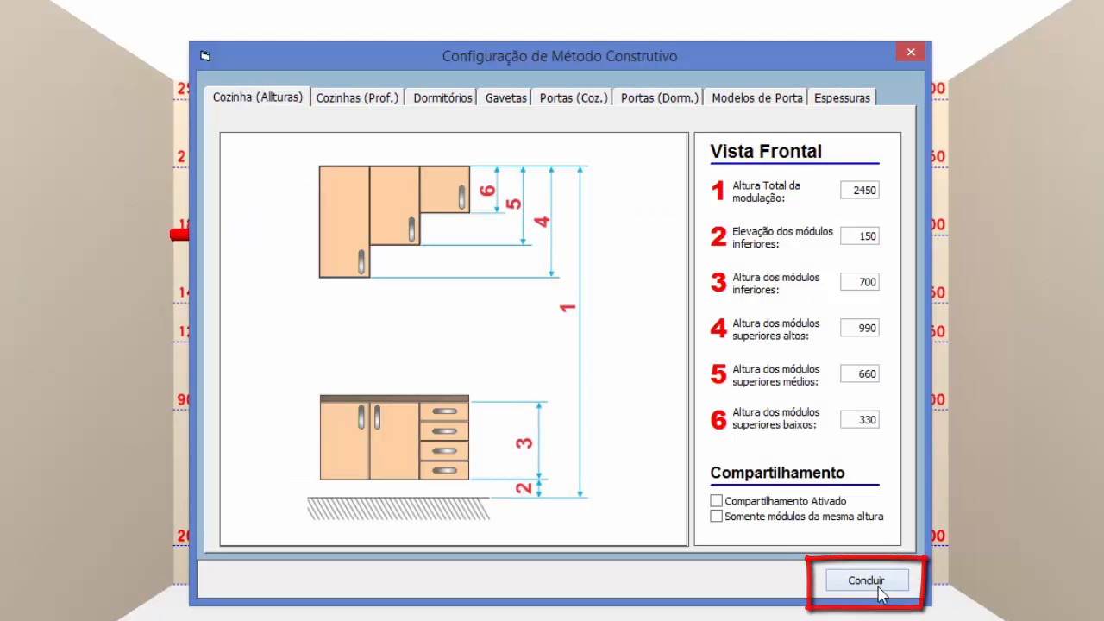
{"action": "left_click", "coordinate": [866, 580]}
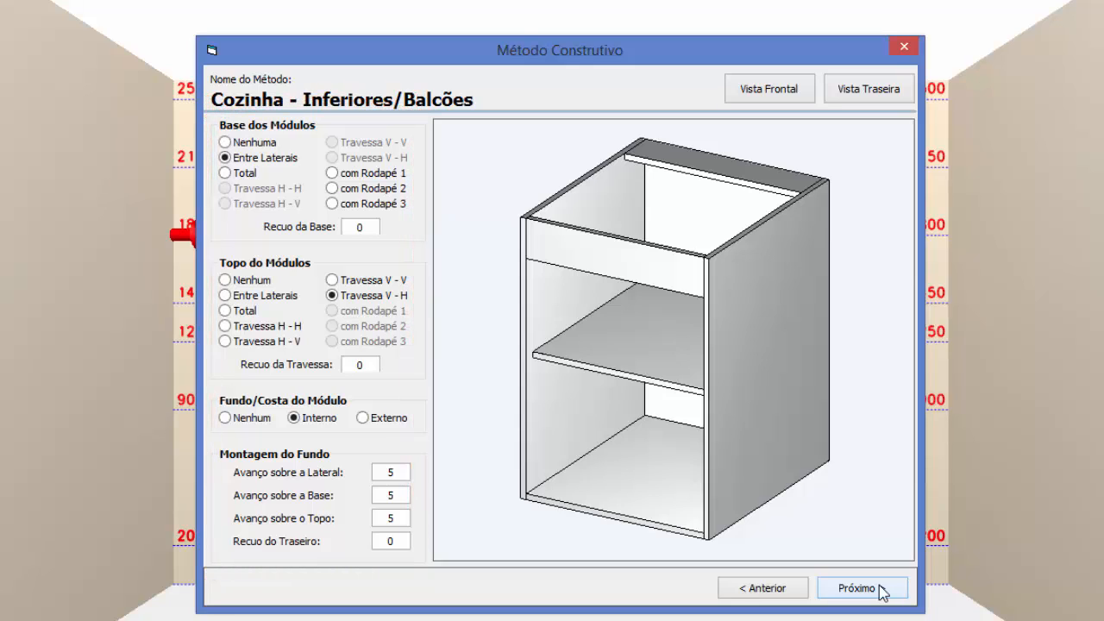
Step: Try the Total base and the H-H, H-V and V-V top rails on the lower kitchen modules, returning to Entre Laterais and Travessa V-H
{"action": "left_click", "coordinate": [242, 175]}
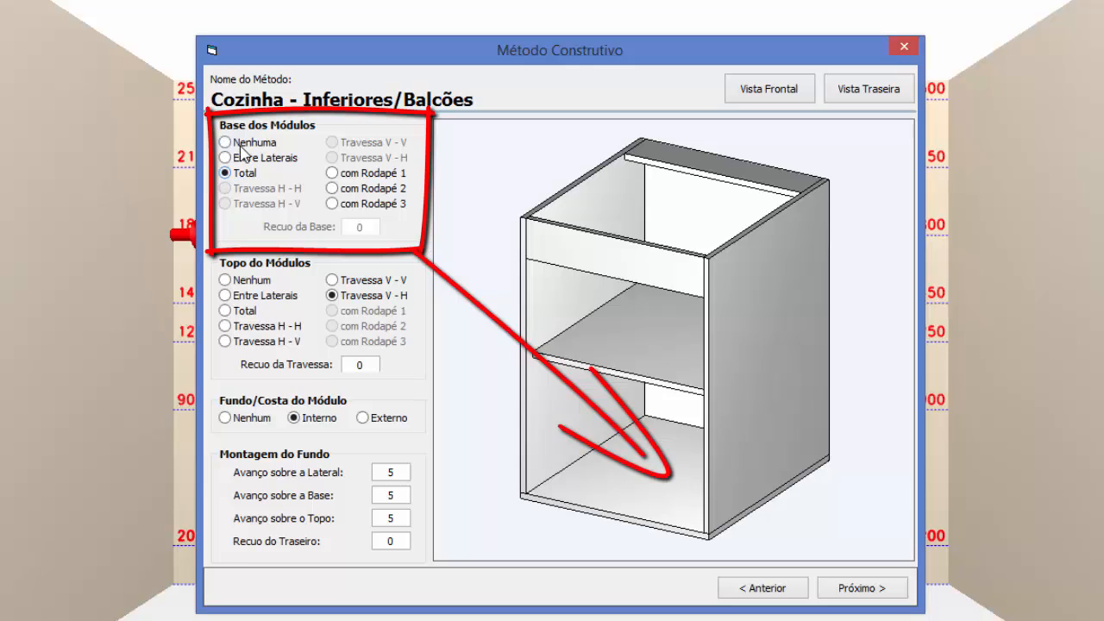
{"action": "left_click", "coordinate": [225, 158]}
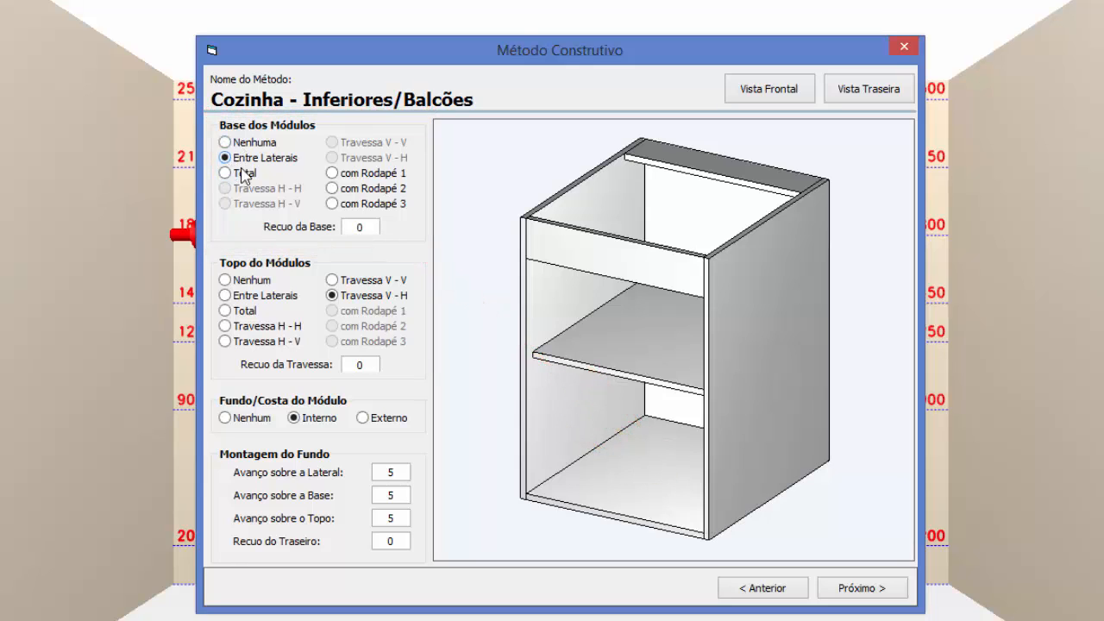
{"action": "left_click", "coordinate": [226, 327]}
{"action": "left_click", "coordinate": [226, 343]}
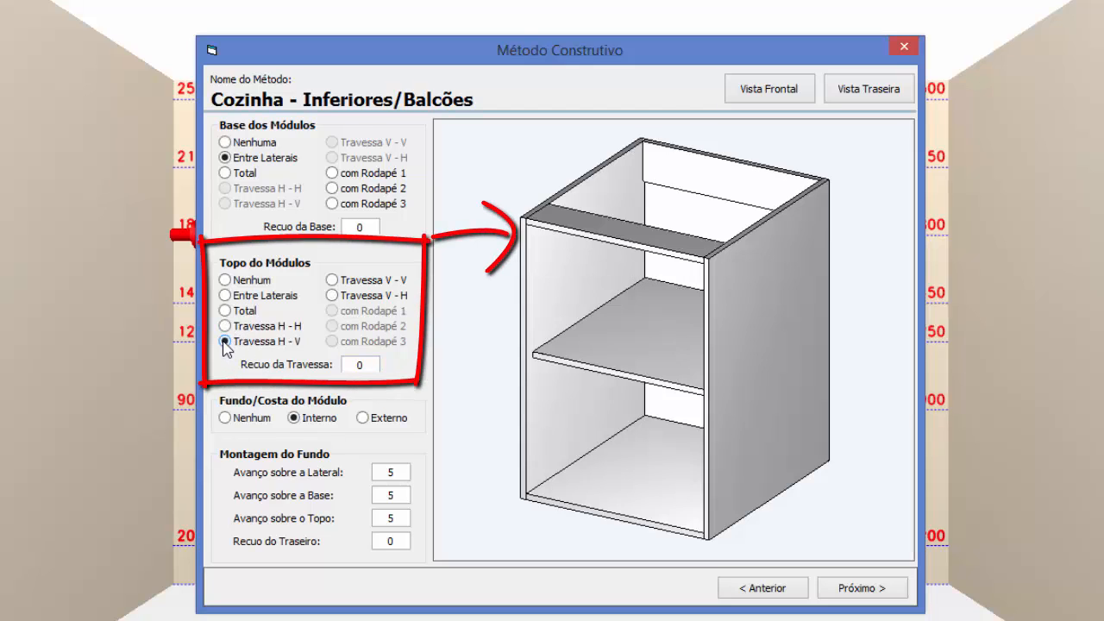
{"action": "left_click", "coordinate": [335, 283]}
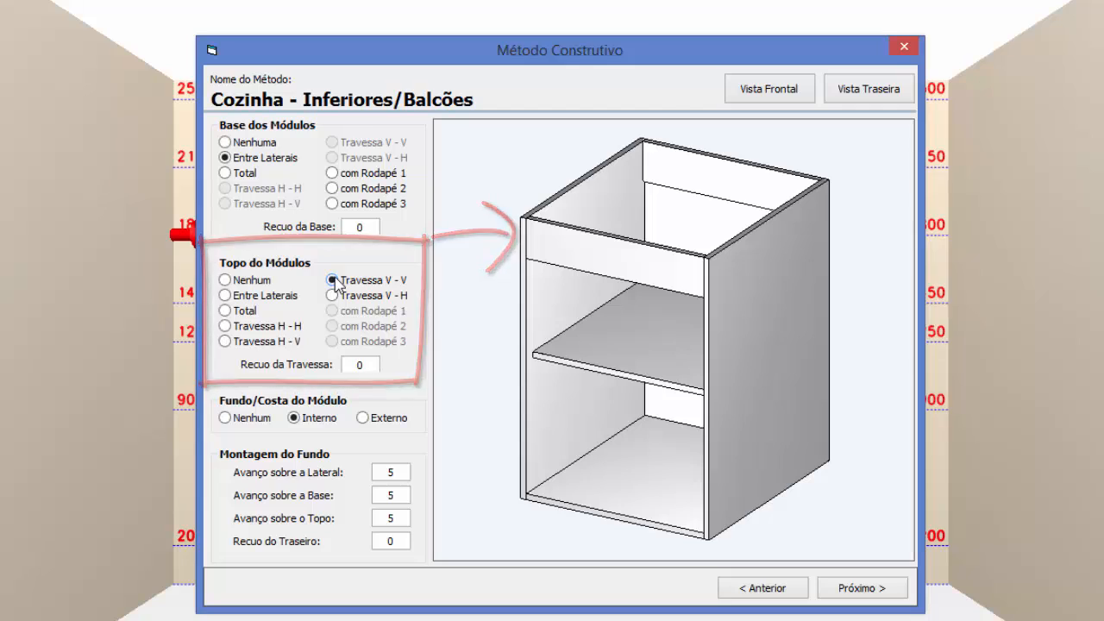
{"action": "left_click", "coordinate": [332, 296]}
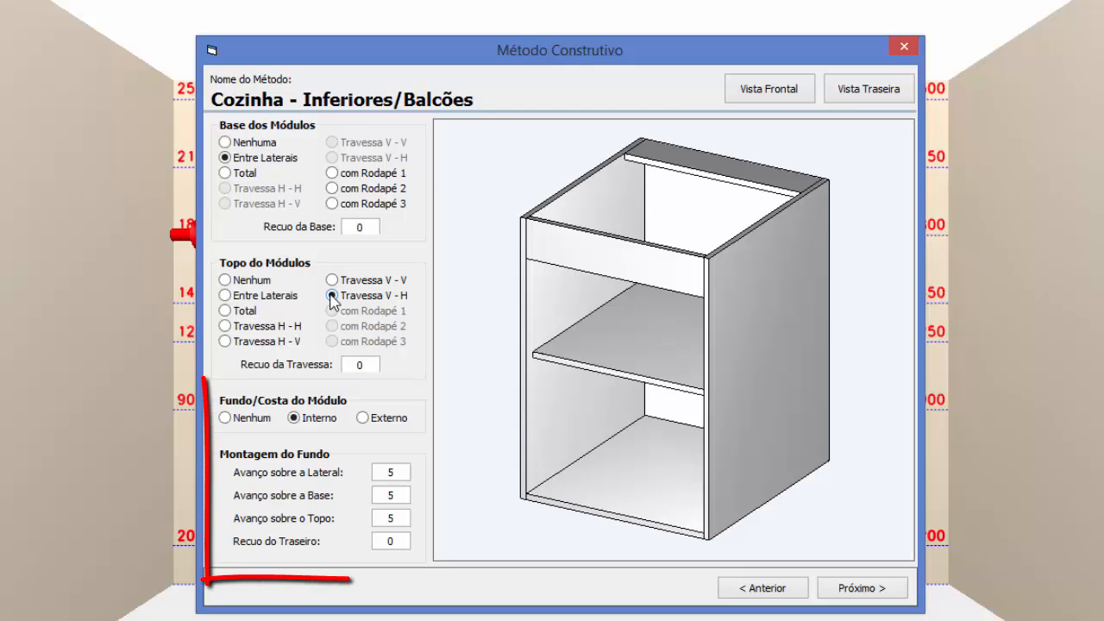
Step: Try the Externo back panel on the lower kitchen modules, return to Interno, and examine the back panel's mounting offsets
{"action": "left_click", "coordinate": [364, 420]}
{"action": "left_click", "coordinate": [316, 419]}
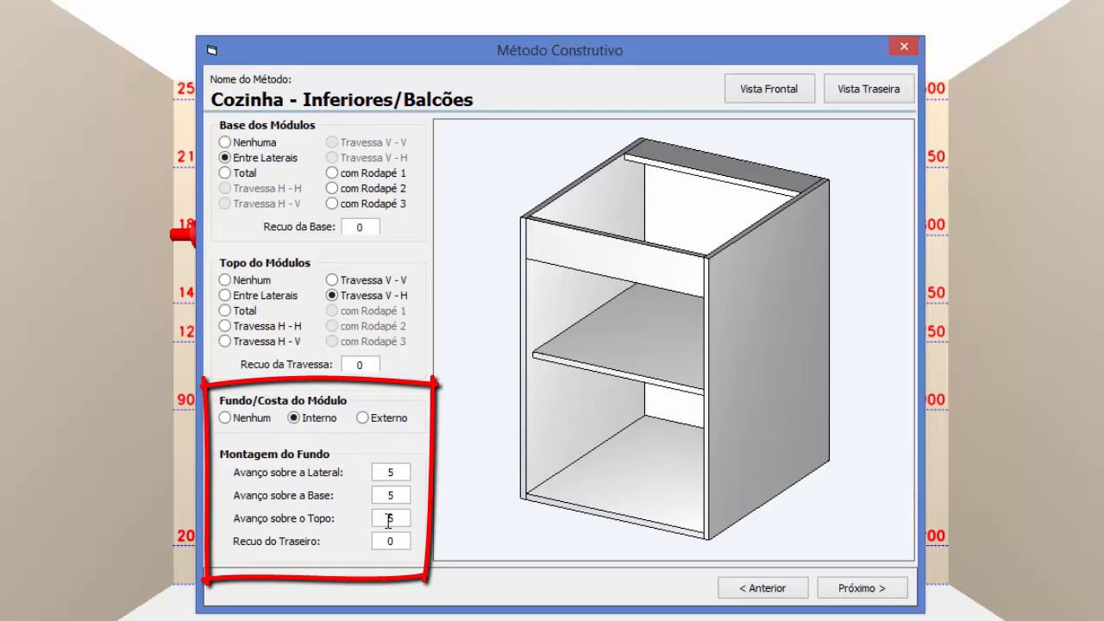
{"action": "left_click", "coordinate": [385, 473]}
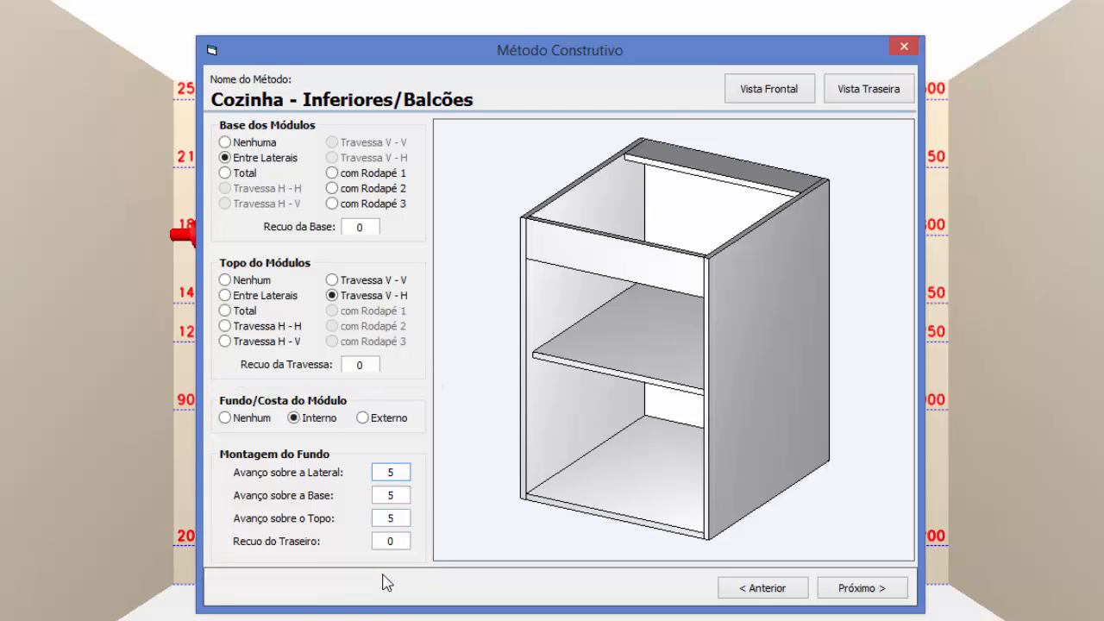
{"action": "key", "text": "Tab"}
{"action": "left_click", "coordinate": [387, 519]}
Step: Accept the construction methods of the remaining kitchen and bedroom module types through Dormitórios - Maleiros, and conclude the configuration
{"action": "left_click", "coordinate": [873, 590]}
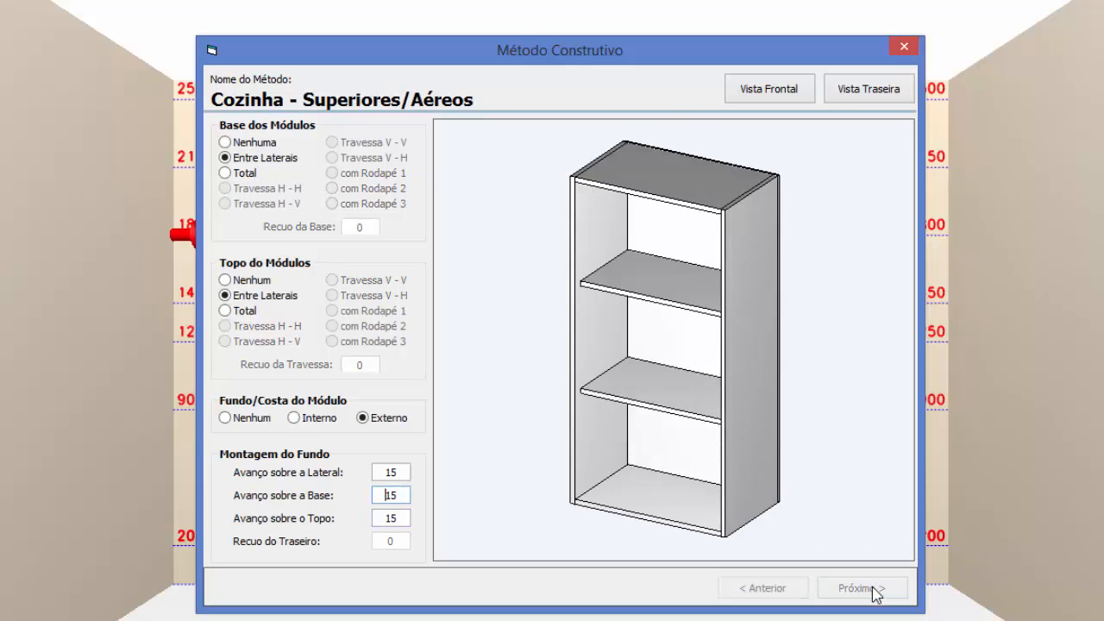
{"action": "left_click", "coordinate": [874, 590]}
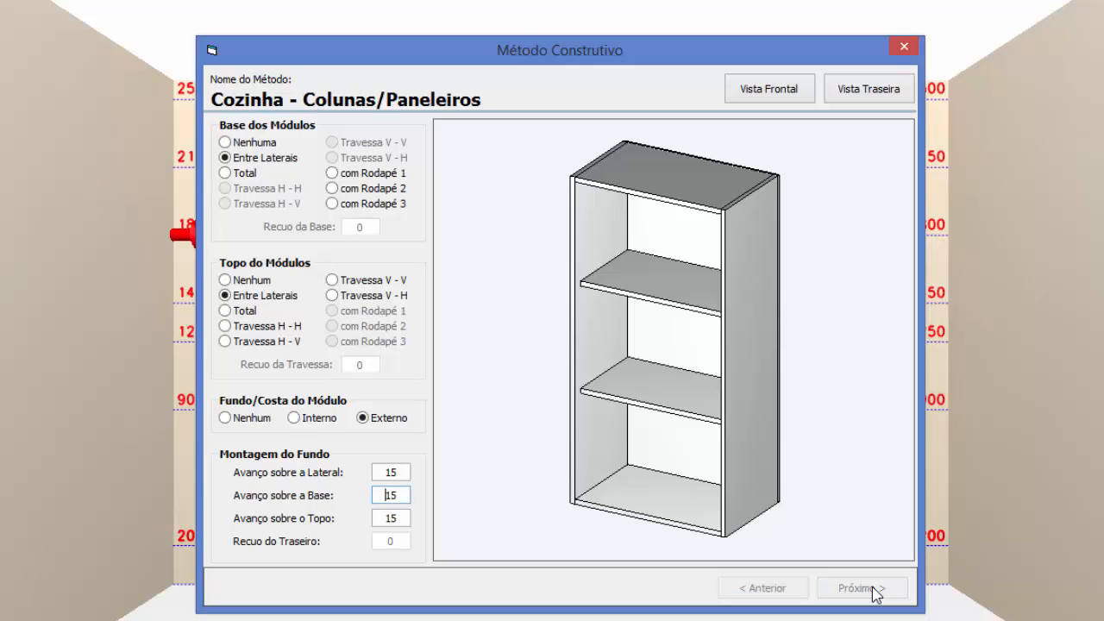
{"action": "left_click", "coordinate": [870, 591]}
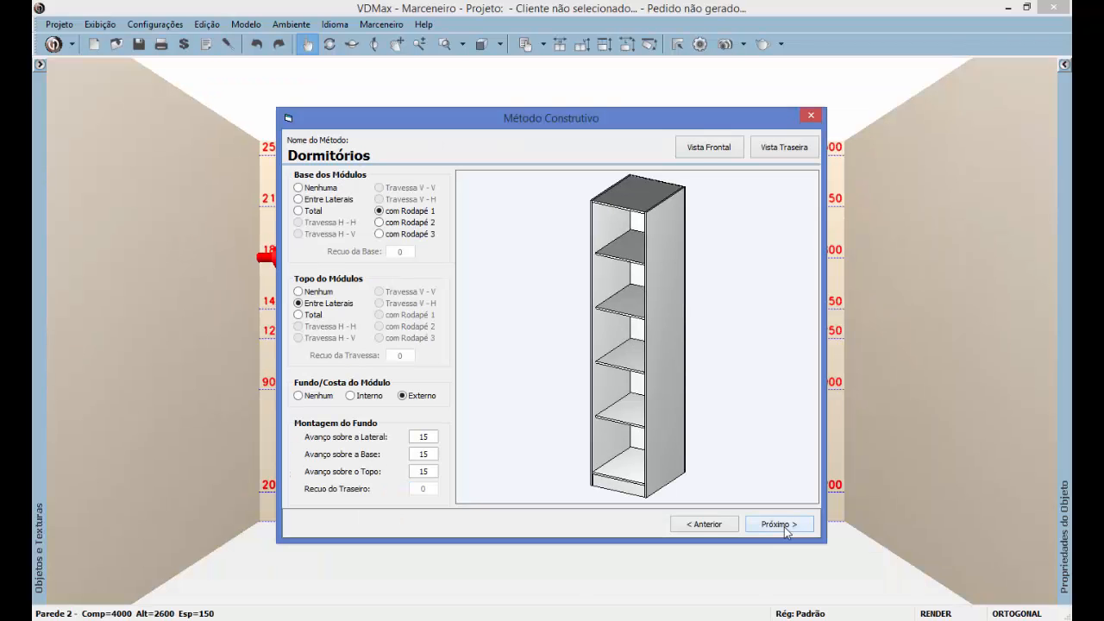
{"action": "left_click", "coordinate": [784, 524]}
{"action": "left_click", "coordinate": [784, 524]}
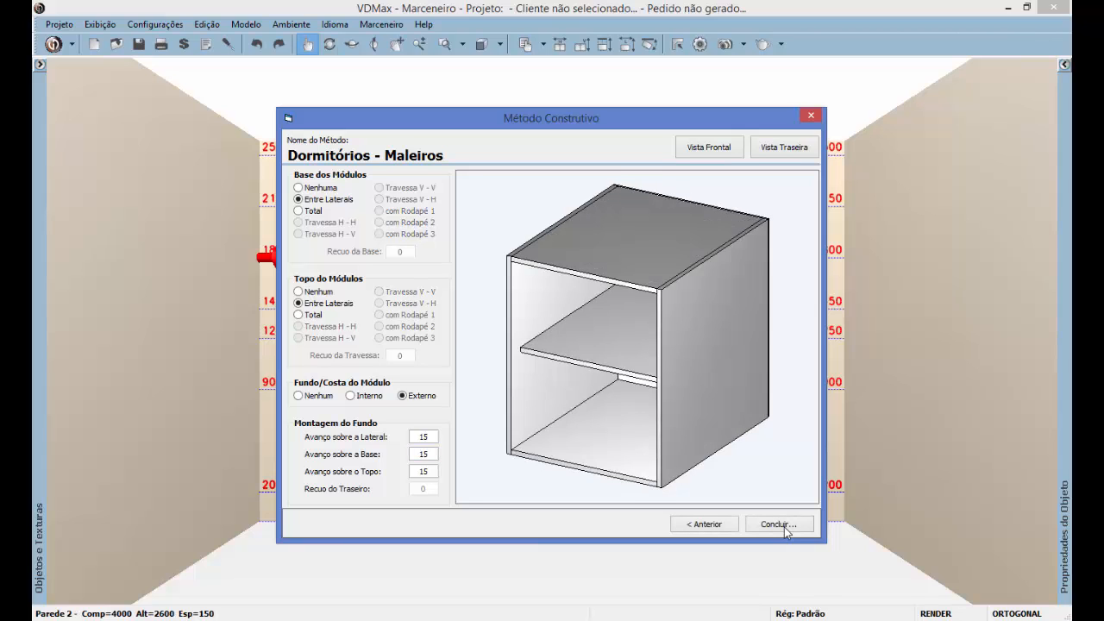
{"action": "left_click", "coordinate": [781, 524]}
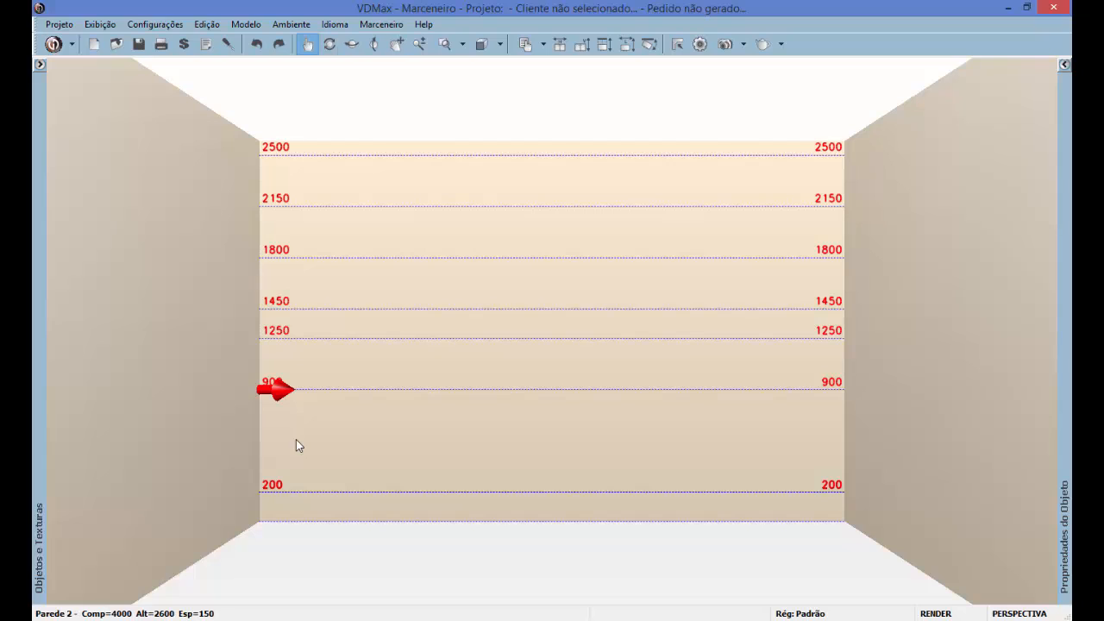
Step: Insert the first single-door 400 x 700 x 550 cabinet of the editable BALCÃO category on the wall and select it
{"action": "left_click", "coordinate": [43, 71]}
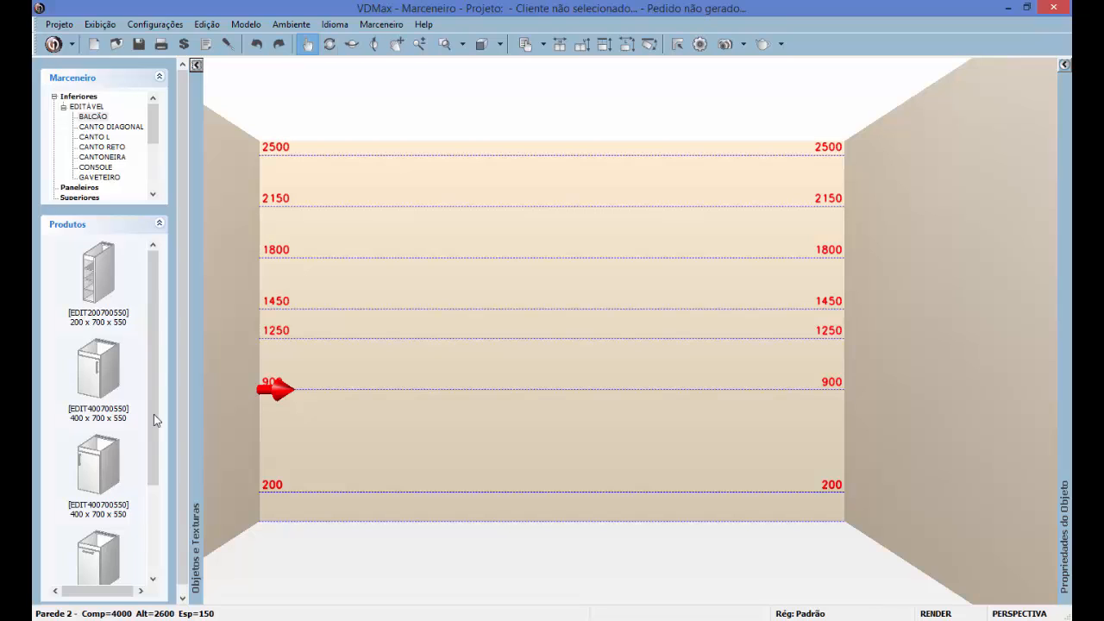
{"action": "left_click", "coordinate": [107, 366]}
{"action": "double_click", "coordinate": [107, 366]}
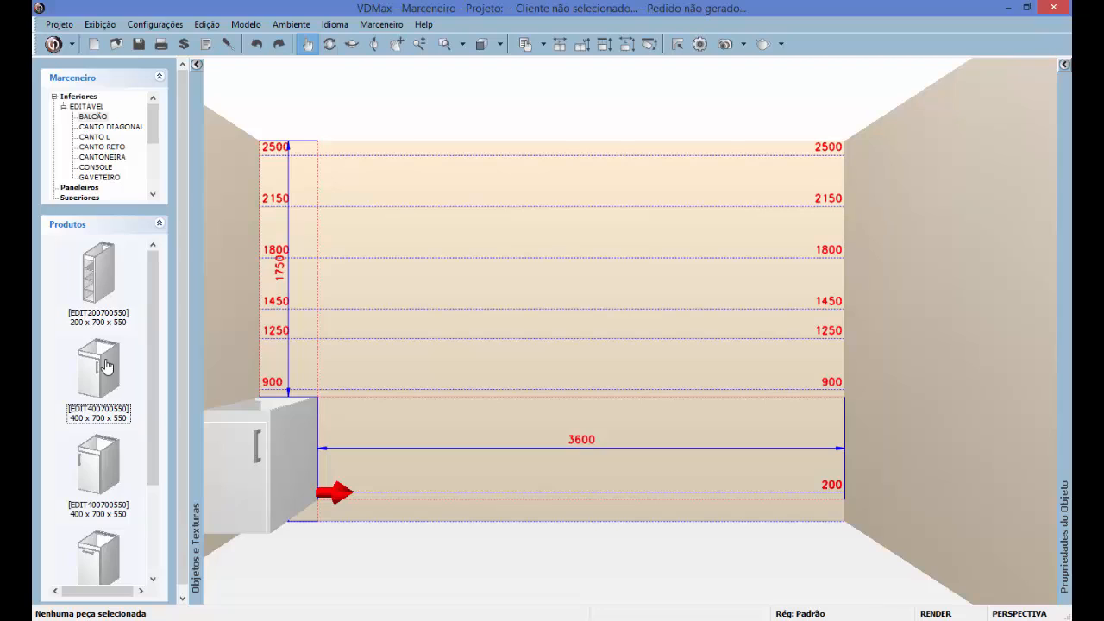
{"action": "left_click", "coordinate": [107, 367]}
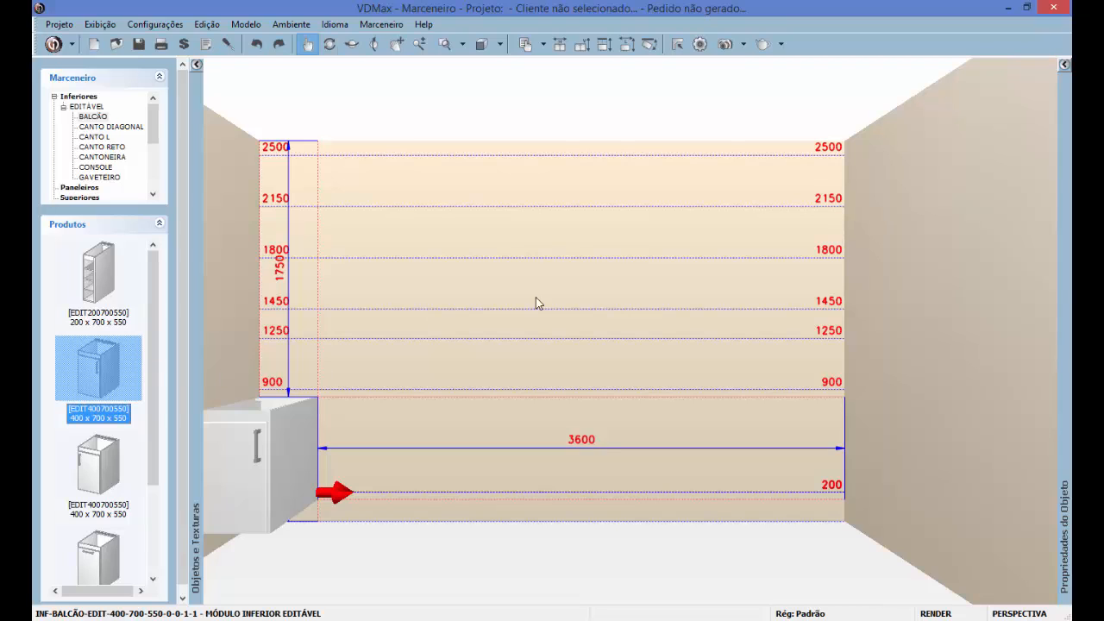
{"action": "left_click", "coordinate": [291, 443]}
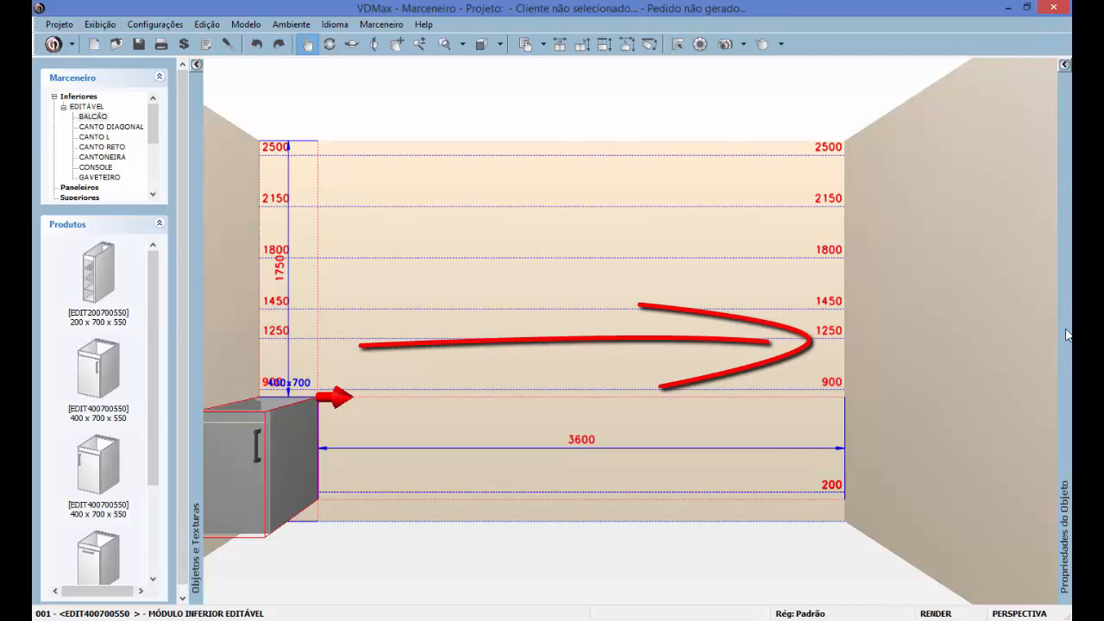
Step: Set the selected single-door cabinet's width to 500 in its object properties and update it
{"action": "left_click", "coordinate": [1067, 335]}
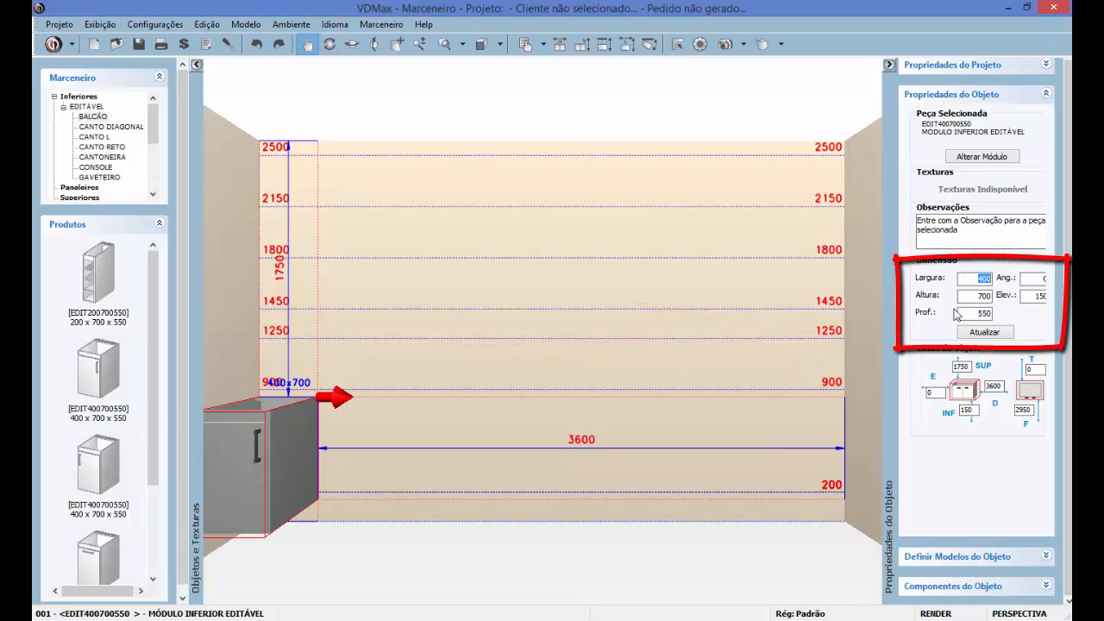
{"action": "type", "text": "500"}
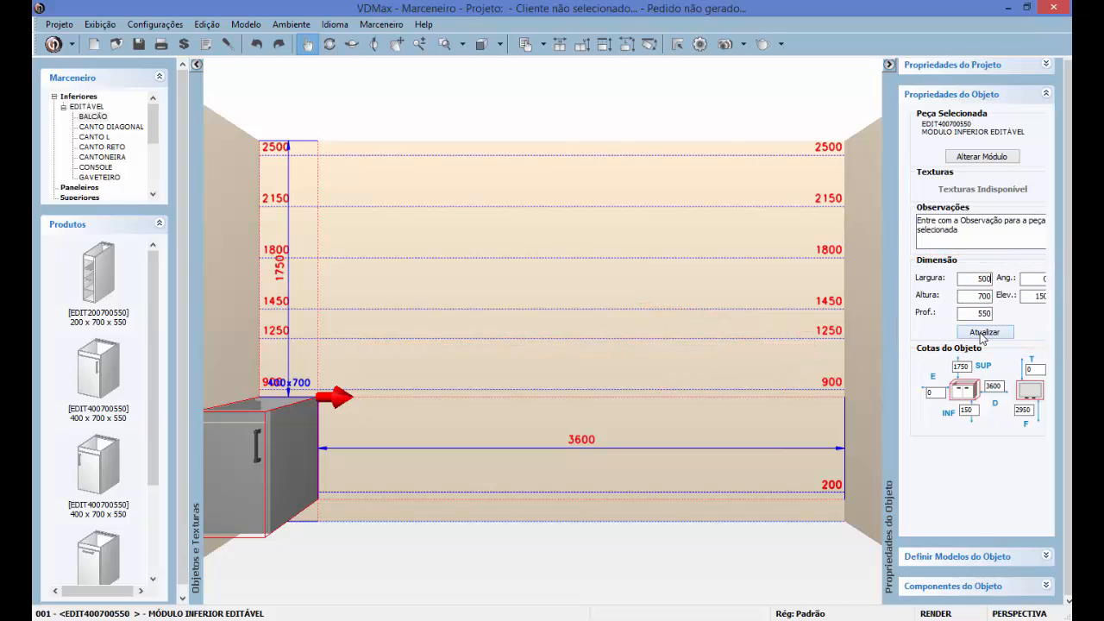
{"action": "left_click", "coordinate": [982, 333]}
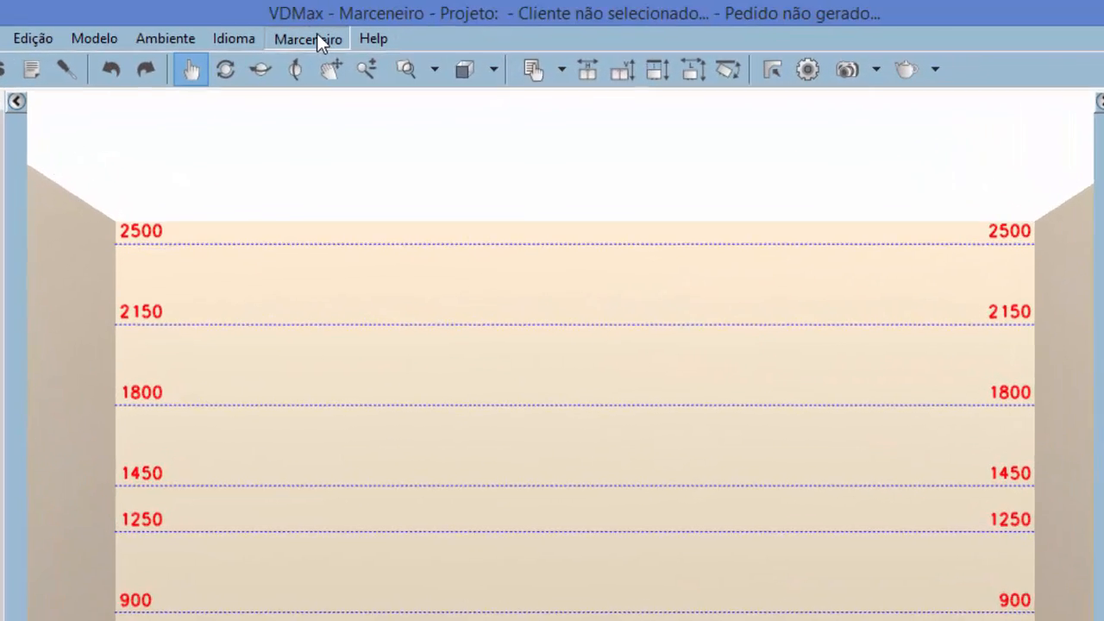
Step: Create a new Normal lower kitchen part 1200 wide, 700 high and 550 deep, without side thickening
{"action": "left_click", "coordinate": [316, 40]}
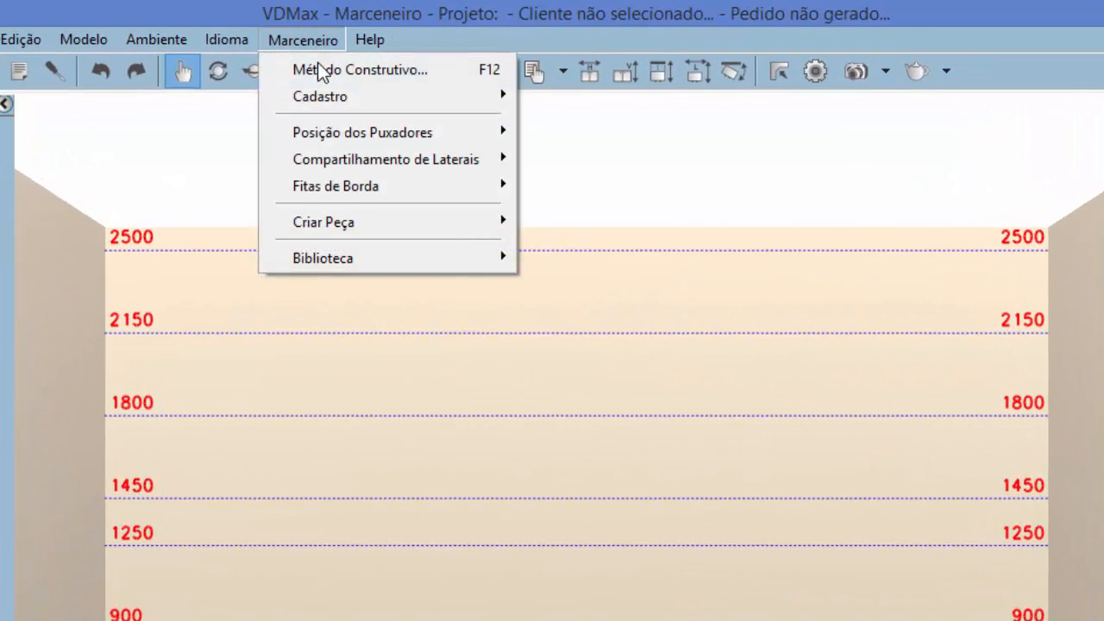
{"action": "mouse_move", "coordinate": [347, 222]}
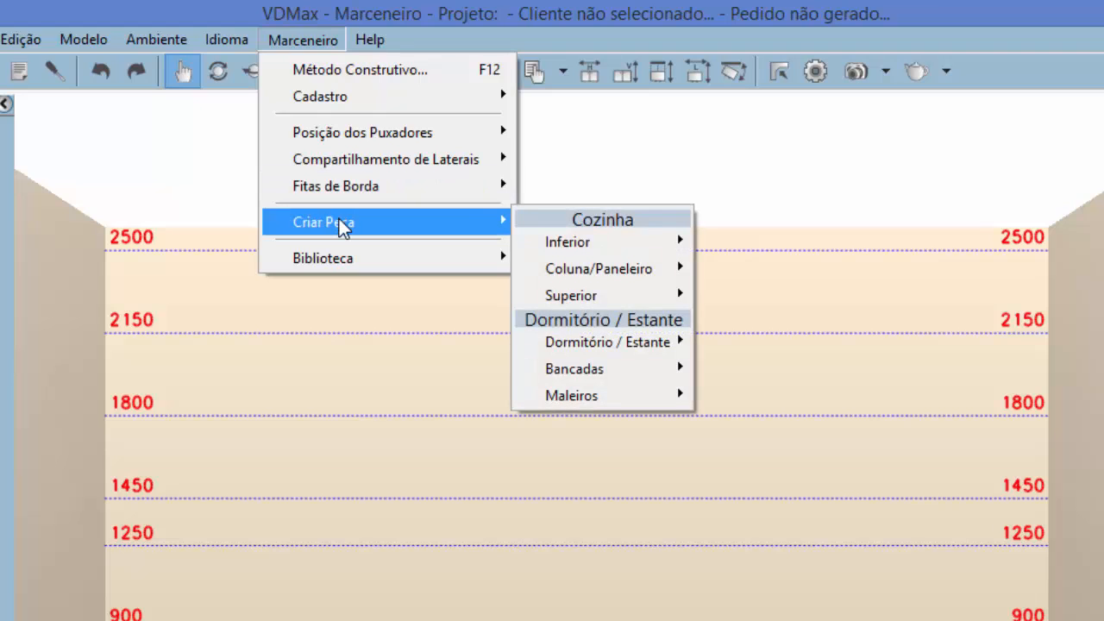
{"action": "mouse_move", "coordinate": [552, 242]}
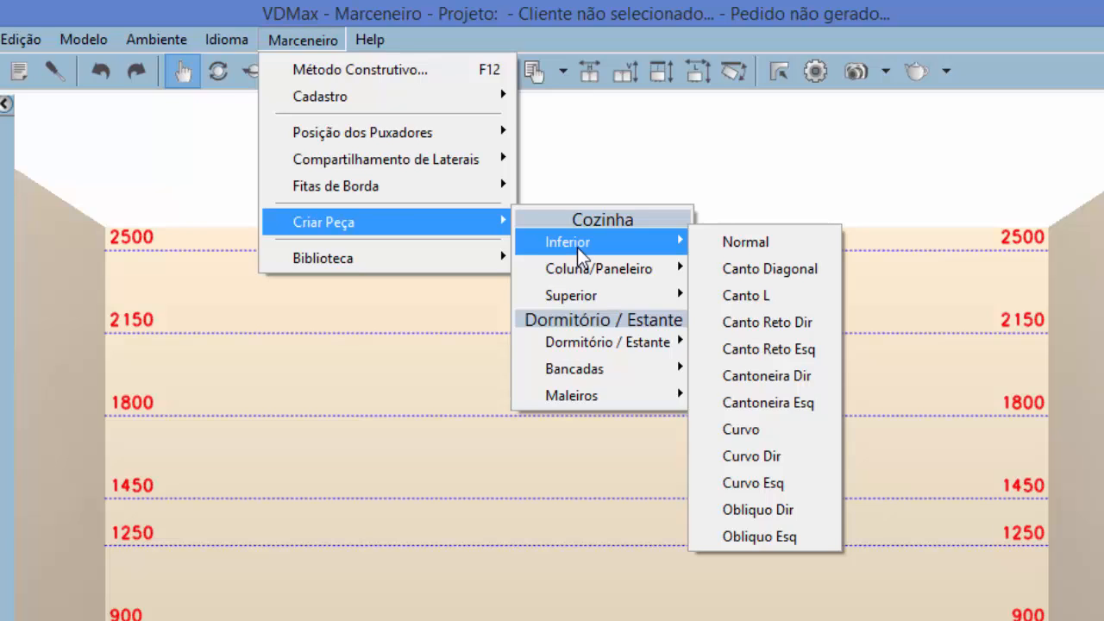
{"action": "left_click", "coordinate": [725, 244]}
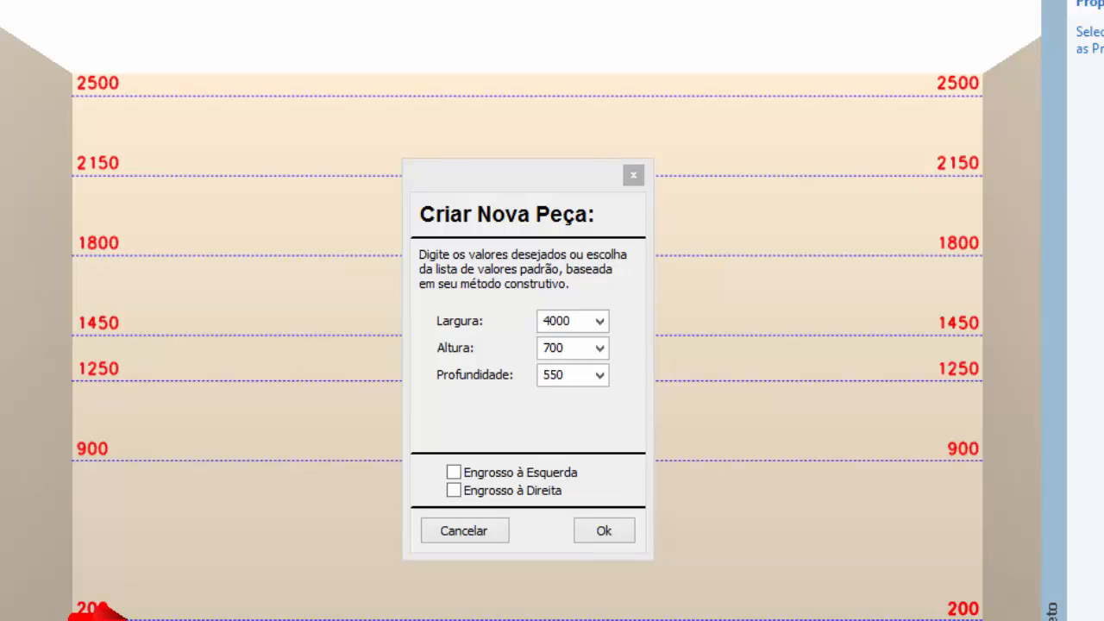
{"action": "left_click", "coordinate": [578, 321]}
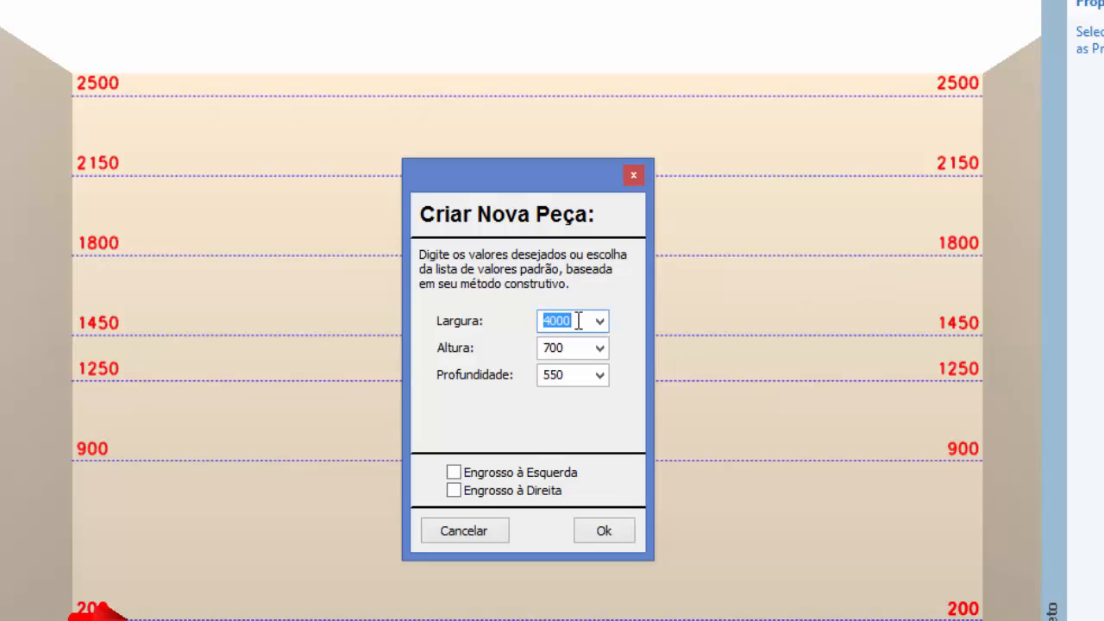
{"action": "type", "text": "1200"}
{"action": "left_click", "coordinate": [614, 534]}
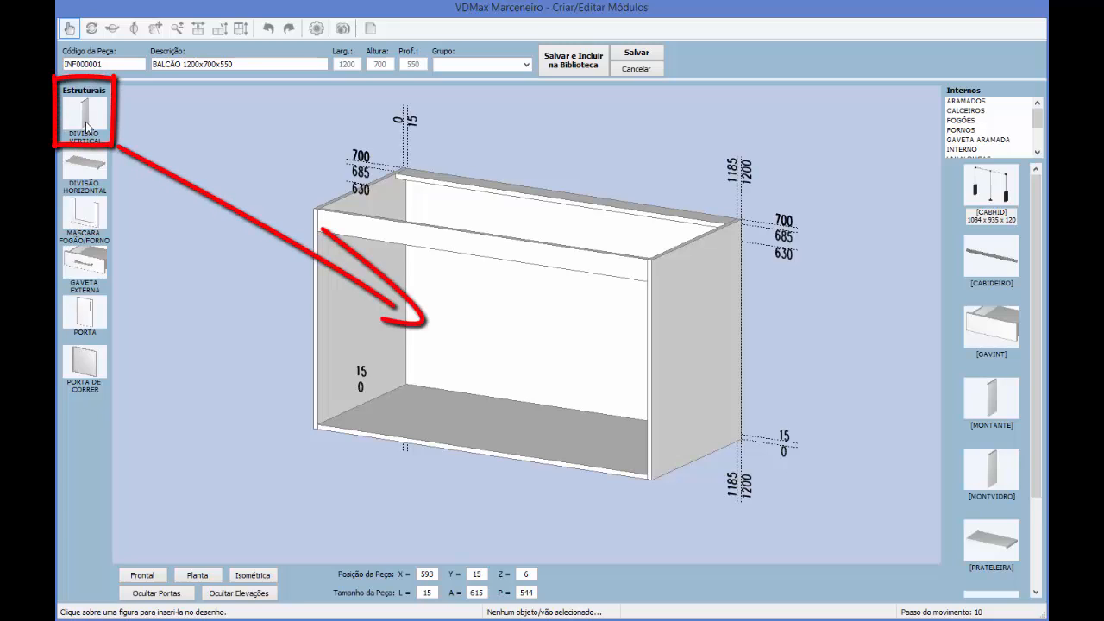
Step: Insert a vertical division splitting the module's opening into two unequal parts, with the first gap 400 mm wide
{"action": "mouse_move", "coordinate": [85, 127]}
{"action": "left_mouse_down"}
{"action": "mouse_move", "coordinate": [616, 352]}
{"action": "mouse_move", "coordinate": [539, 346]}
{"action": "left_mouse_up"}
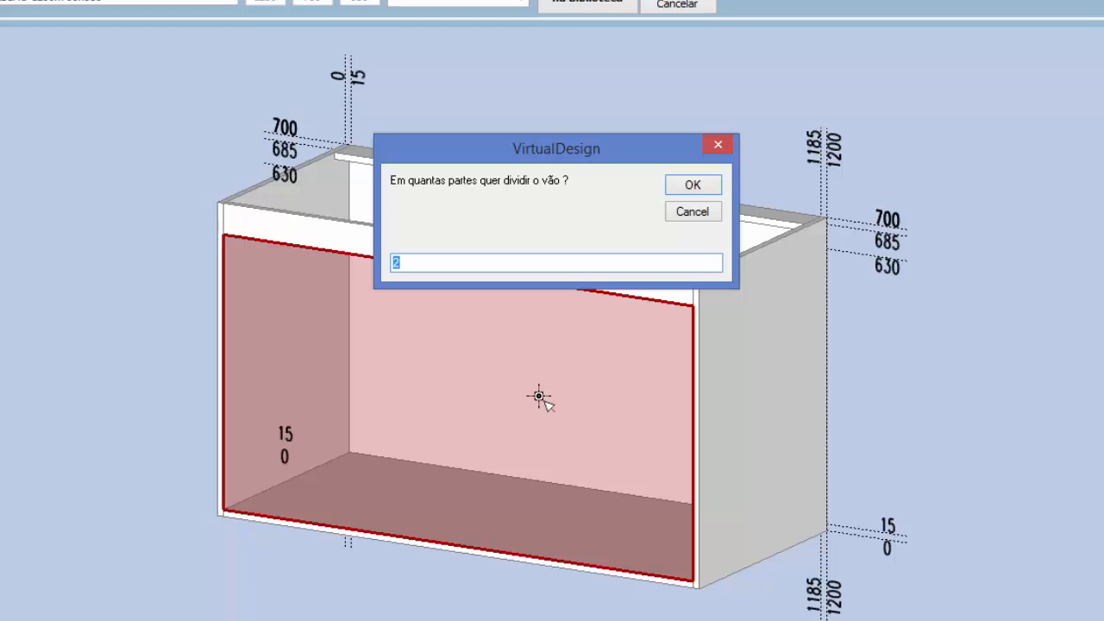
{"action": "left_click", "coordinate": [691, 190]}
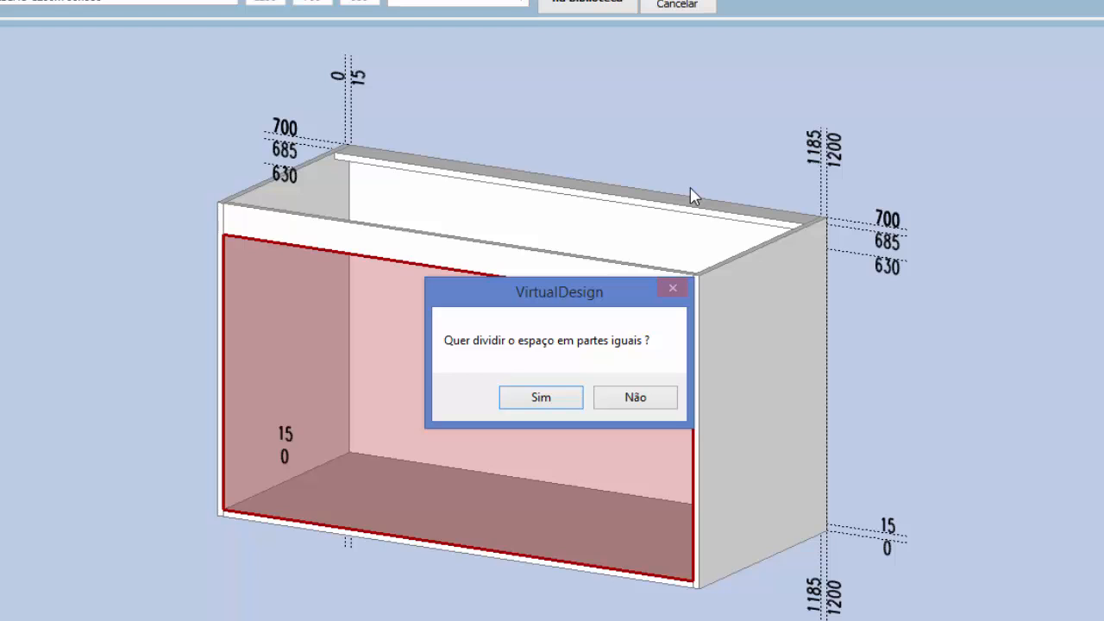
{"action": "left_click", "coordinate": [650, 402]}
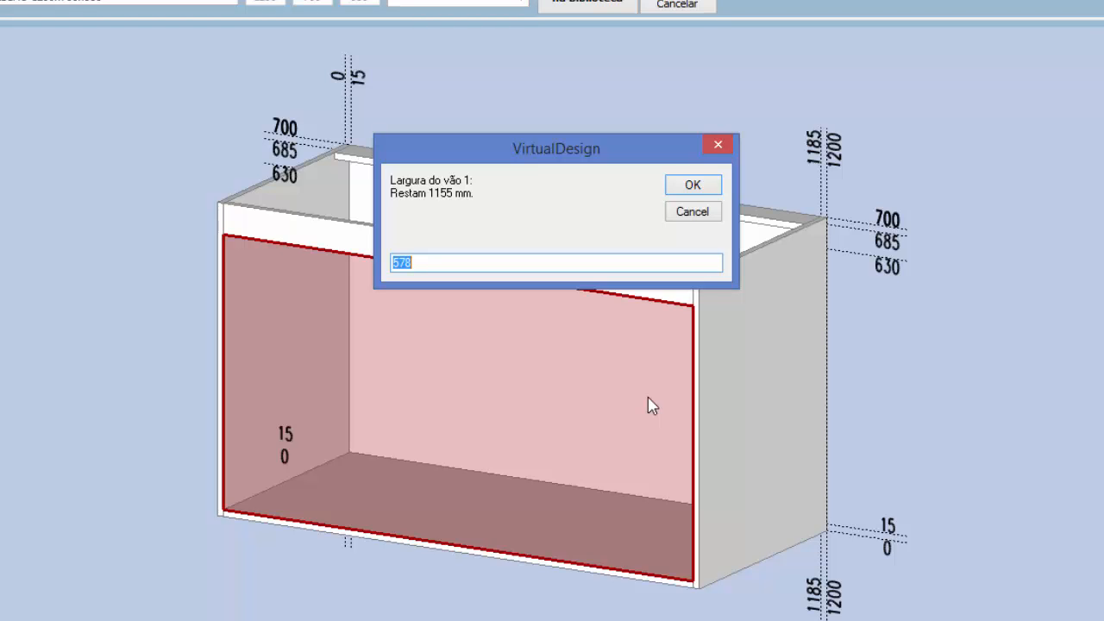
{"action": "type", "text": "400"}
{"action": "left_click", "coordinate": [693, 187]}
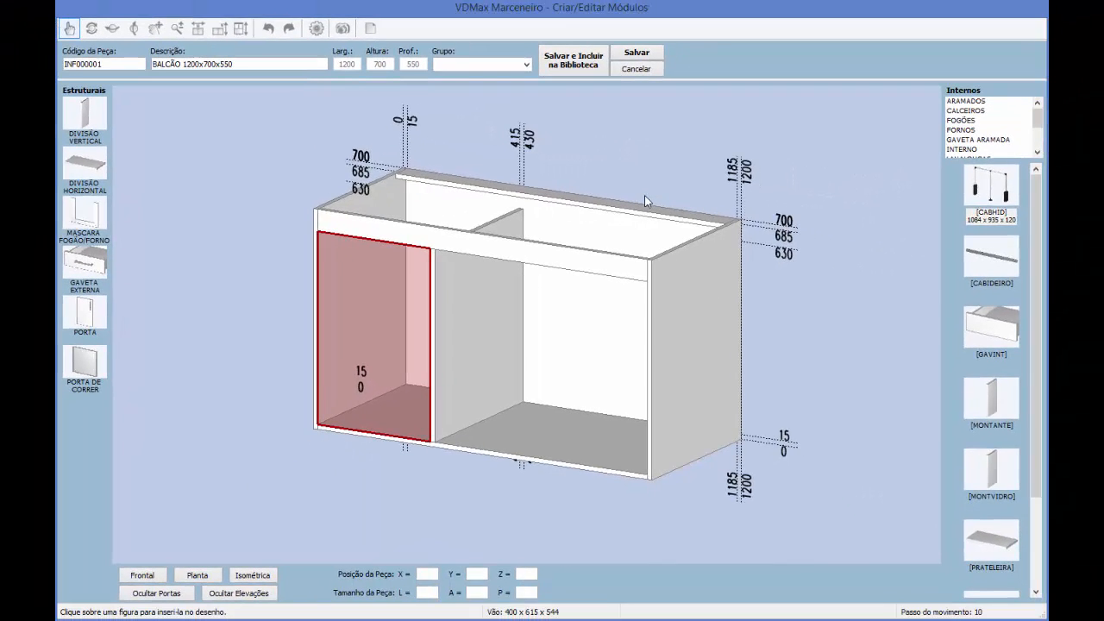
{"action": "left_click", "coordinate": [249, 486]}
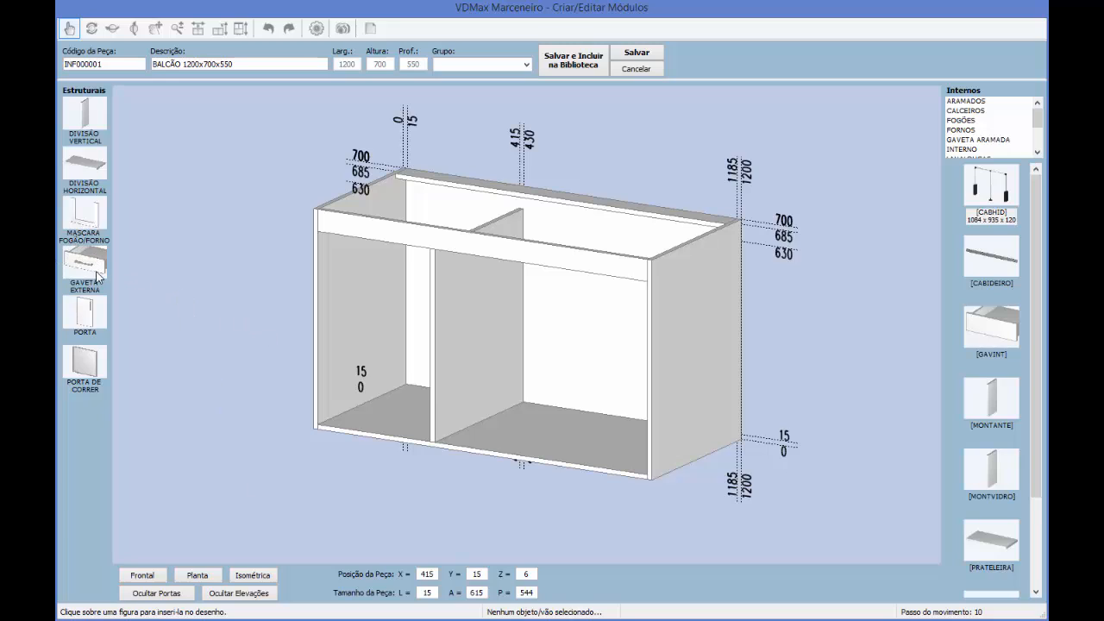
Step: Insert four external drawers of equal height in the 400 mm opening, accepting the drawer body dimensions and CORREDIÇA SIMPLES for each
{"action": "left_click_drag", "start_coordinate": [96, 272], "coordinate": [391, 371]}
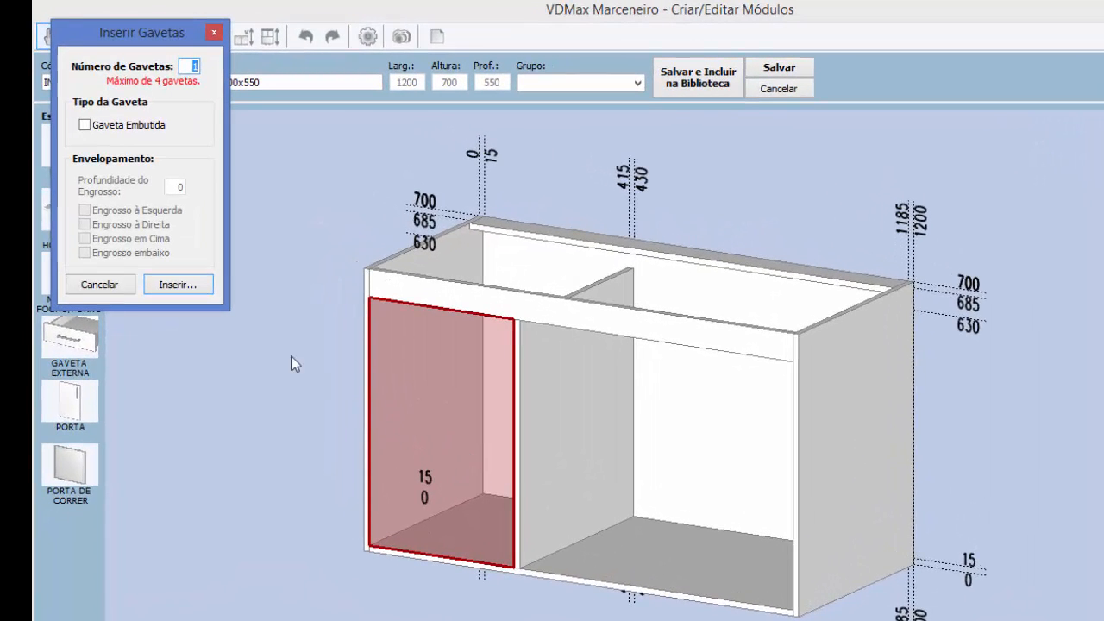
{"action": "type", "text": "4"}
{"action": "left_click", "coordinate": [199, 287]}
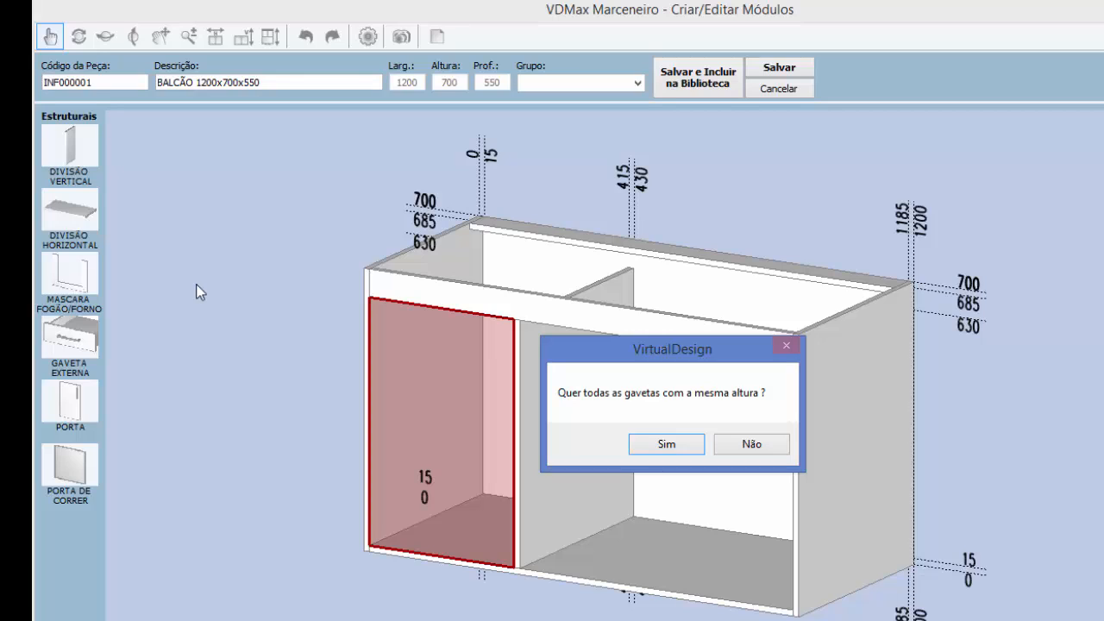
{"action": "left_click", "coordinate": [660, 444]}
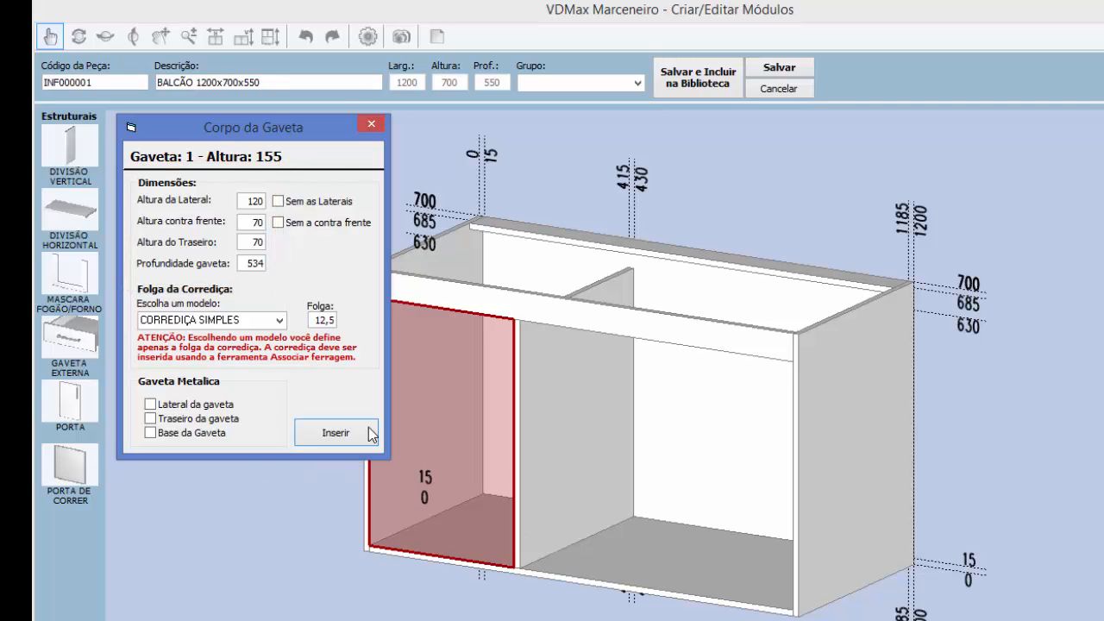
{"action": "left_click", "coordinate": [342, 426]}
{"action": "left_click", "coordinate": [343, 426]}
{"action": "left_click", "coordinate": [343, 427]}
{"action": "left_click", "coordinate": [342, 425]}
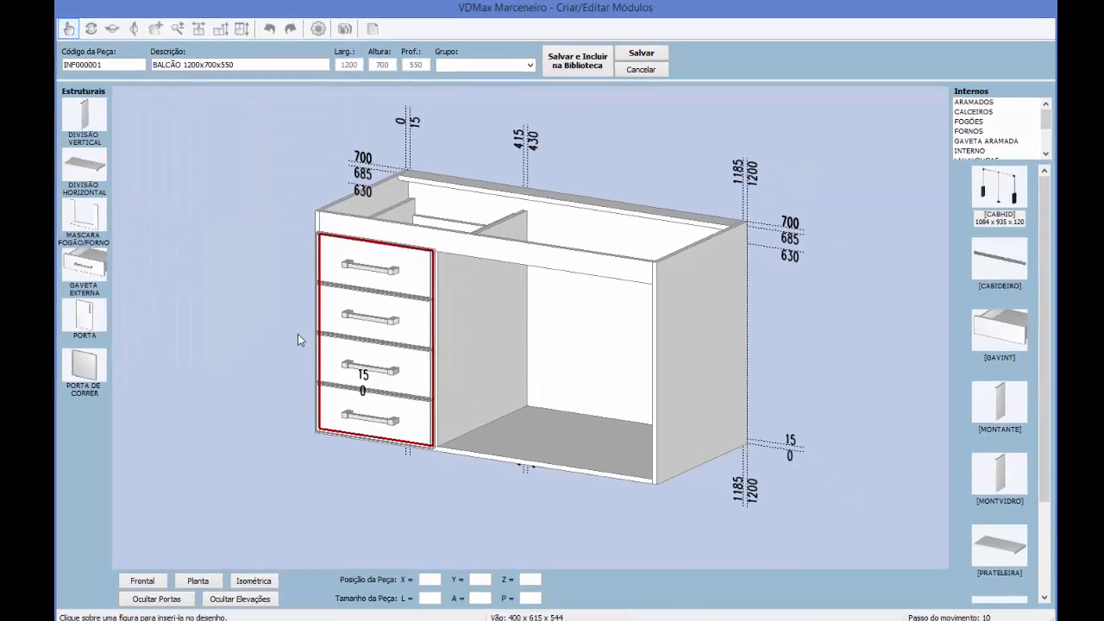
{"action": "left_click", "coordinate": [301, 513]}
Step: Insert doors of the 2 Portas type over the wide opening beside the drawers
{"action": "scroll", "coordinate": [301, 514], "scroll_direction": "up", "scroll_amount": 2}
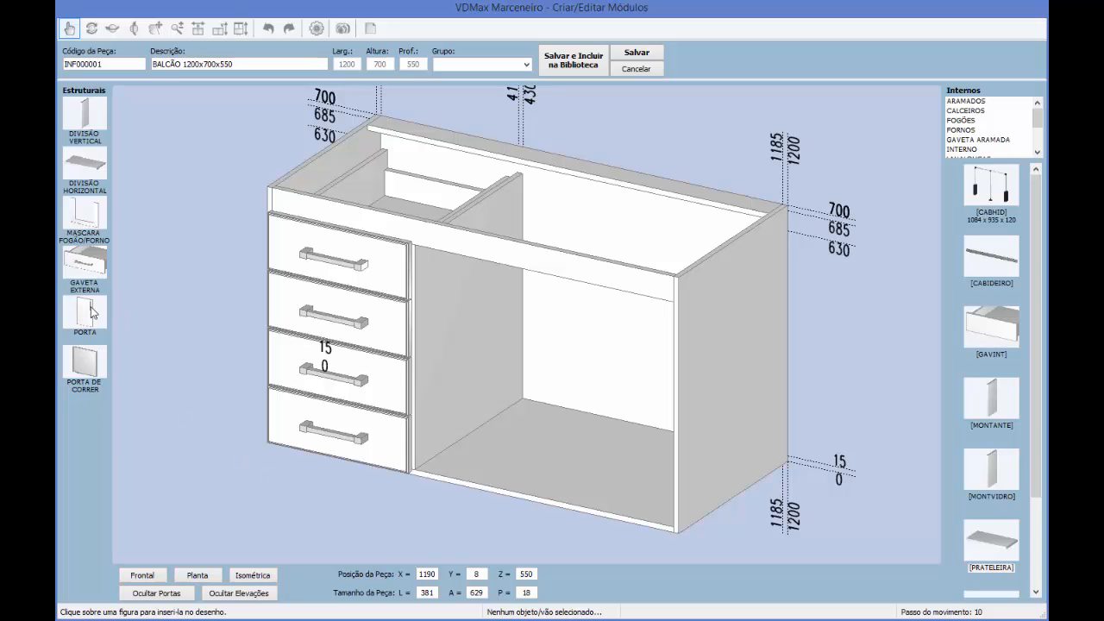
{"action": "left_click_drag", "start_coordinate": [91, 308], "coordinate": [541, 369]}
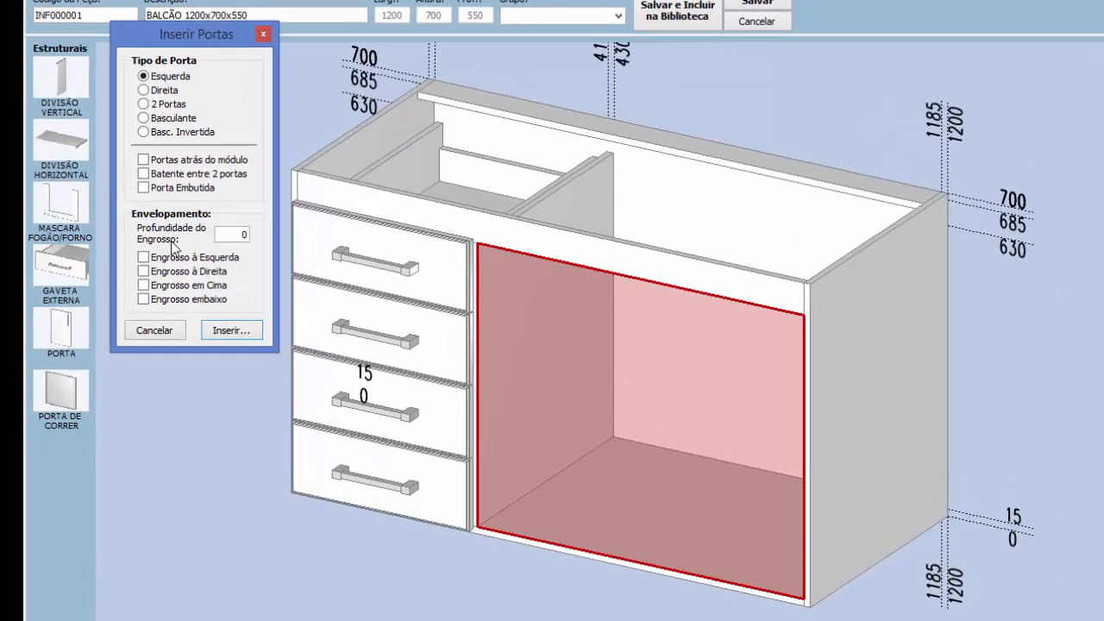
{"action": "left_click", "coordinate": [178, 105]}
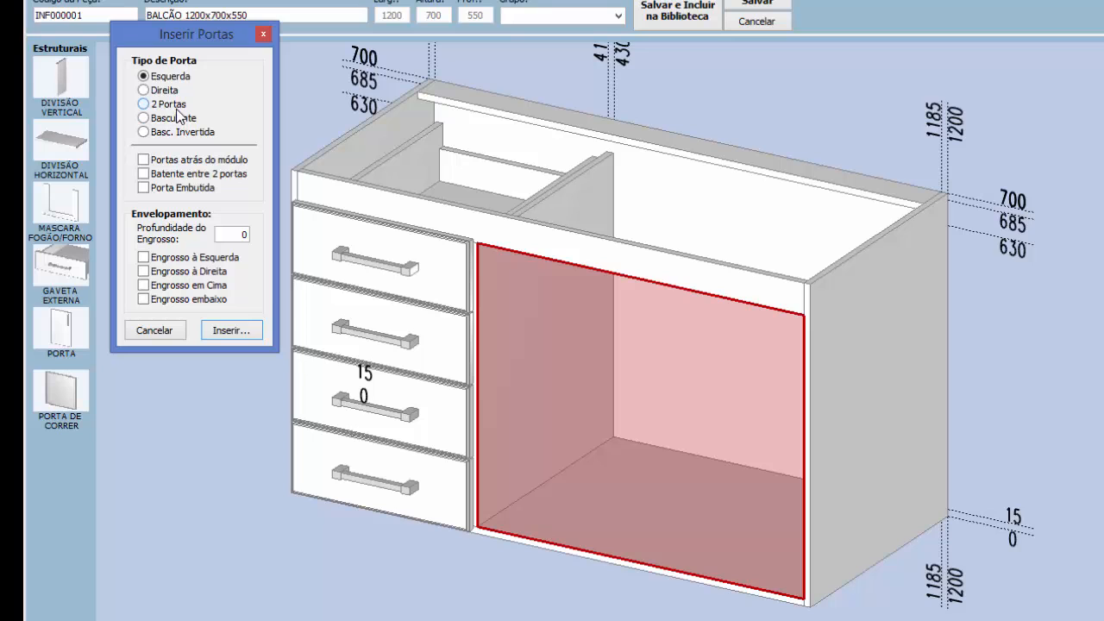
{"action": "left_click", "coordinate": [233, 331]}
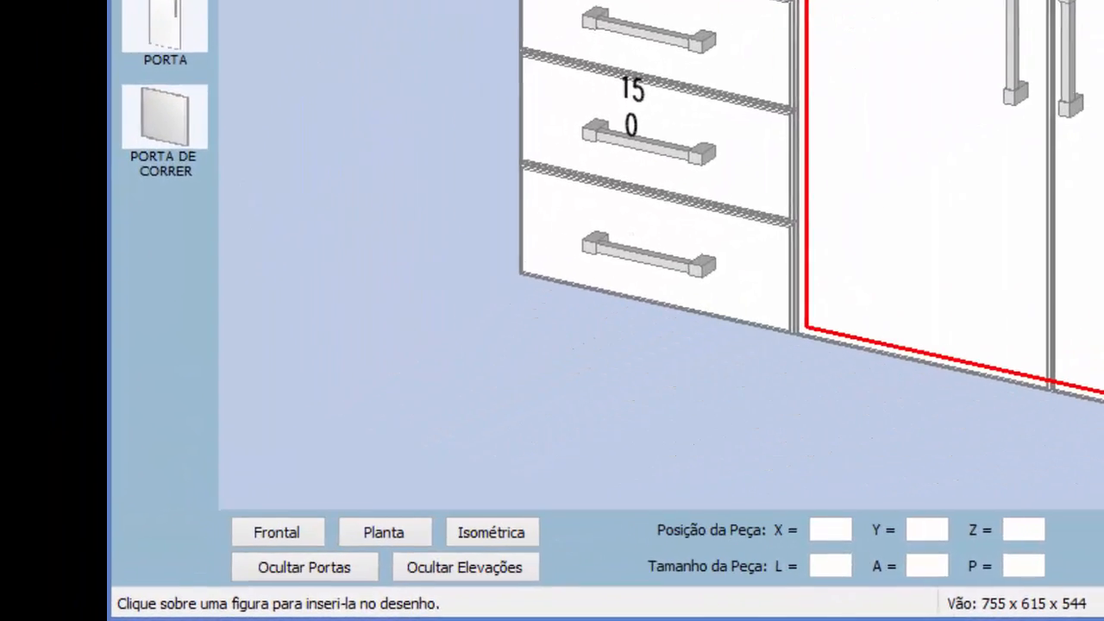
Step: Hide the fronts, insert a shelf dividing the wide opening into two equal parts, and show the fronts again
{"action": "left_click", "coordinate": [311, 569]}
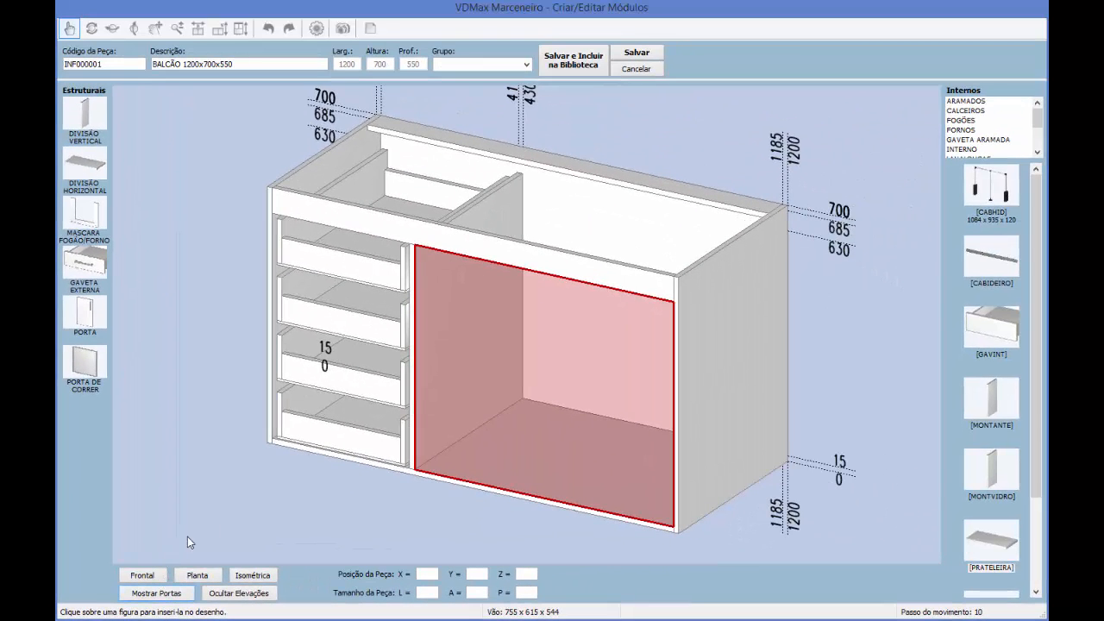
{"action": "left_click", "coordinate": [992, 539]}
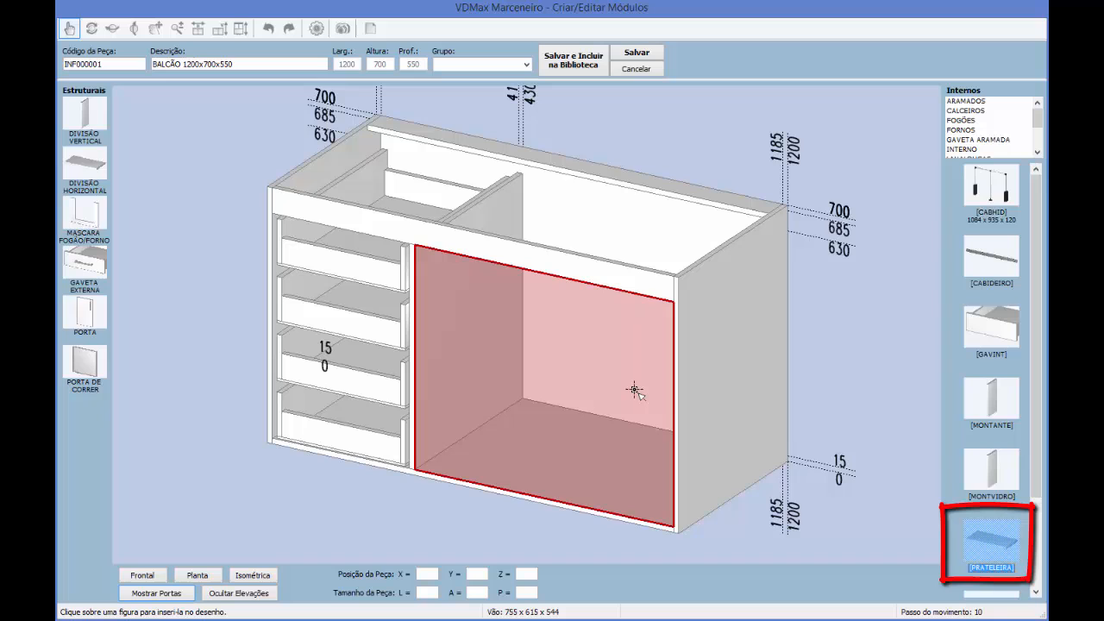
{"action": "left_click", "coordinate": [578, 375]}
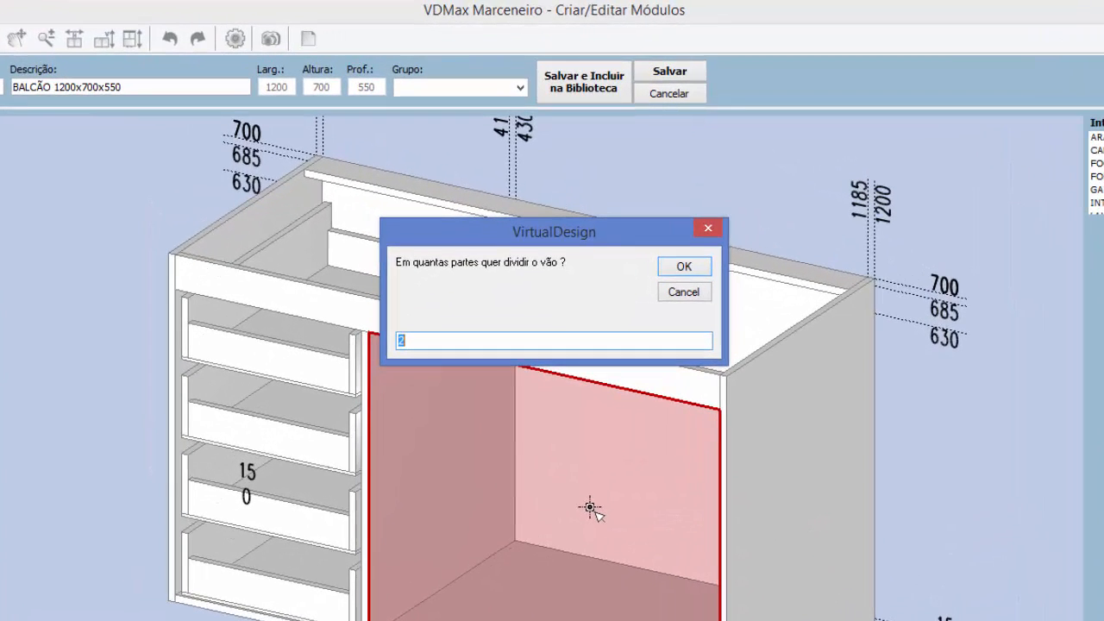
{"action": "left_click", "coordinate": [684, 268]}
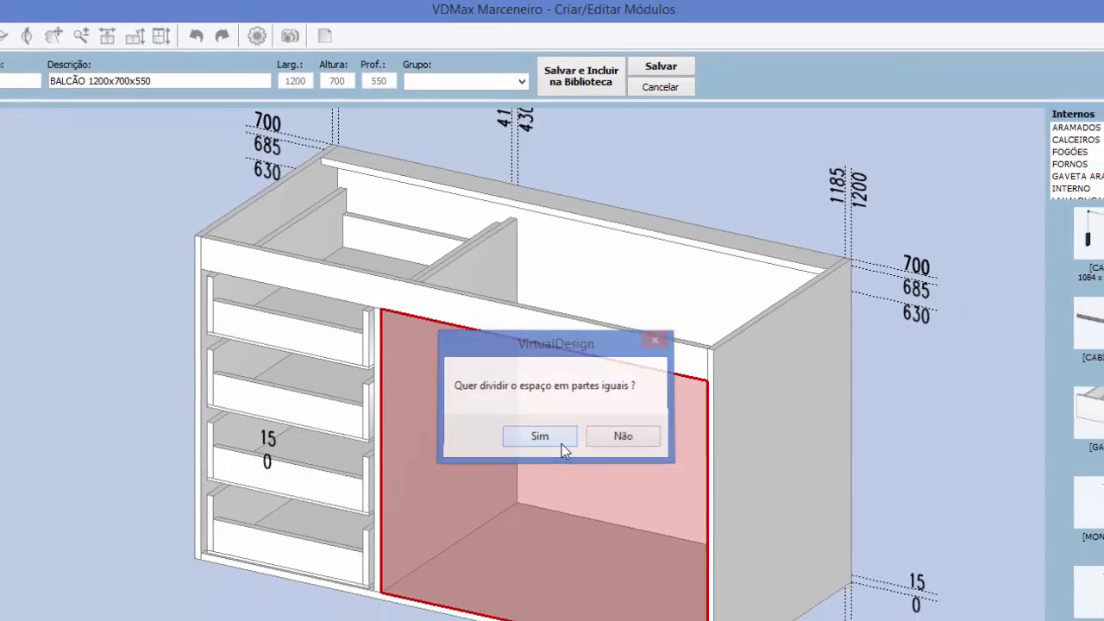
{"action": "left_click", "coordinate": [562, 475]}
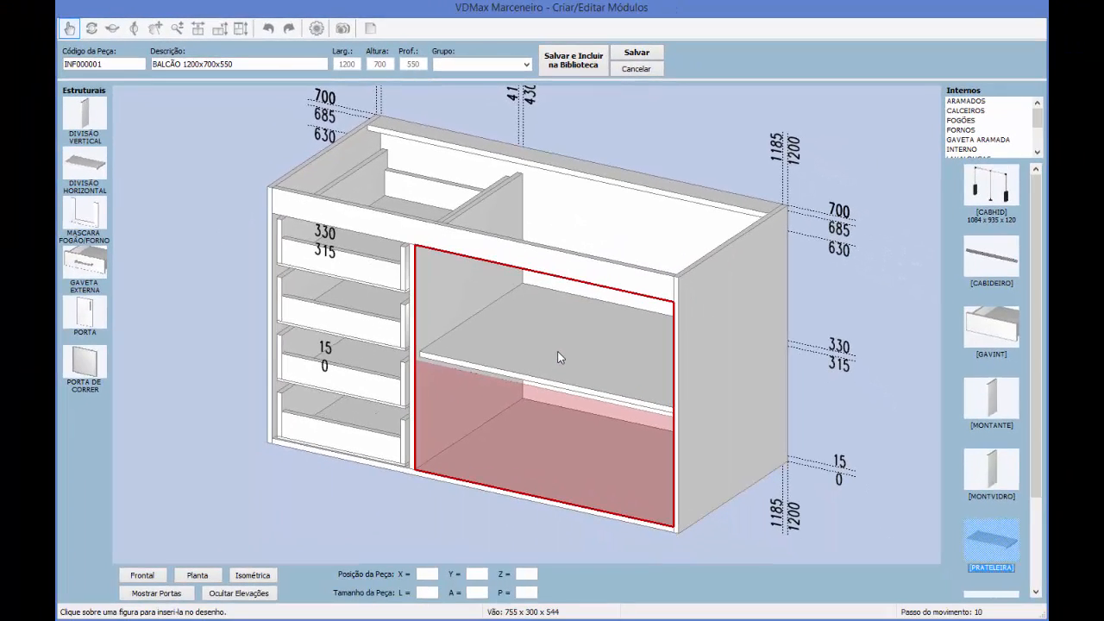
{"action": "left_click", "coordinate": [165, 593]}
{"action": "left_click", "coordinate": [293, 518]}
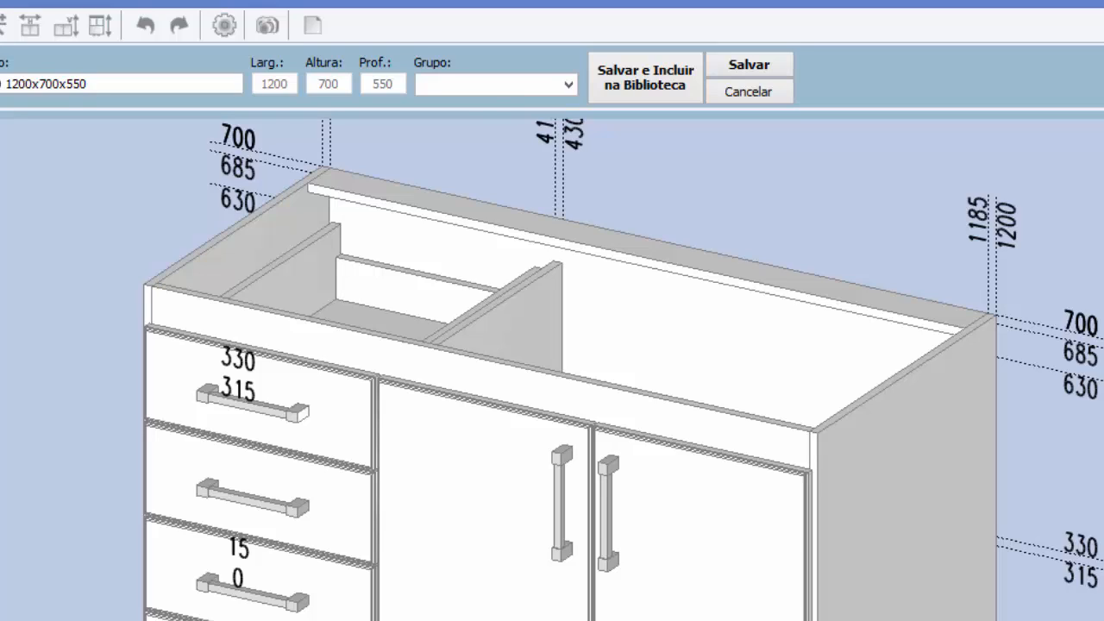
Step: Assign the module to the group Pia, then save it and include it in the library
{"action": "left_click", "coordinate": [481, 78]}
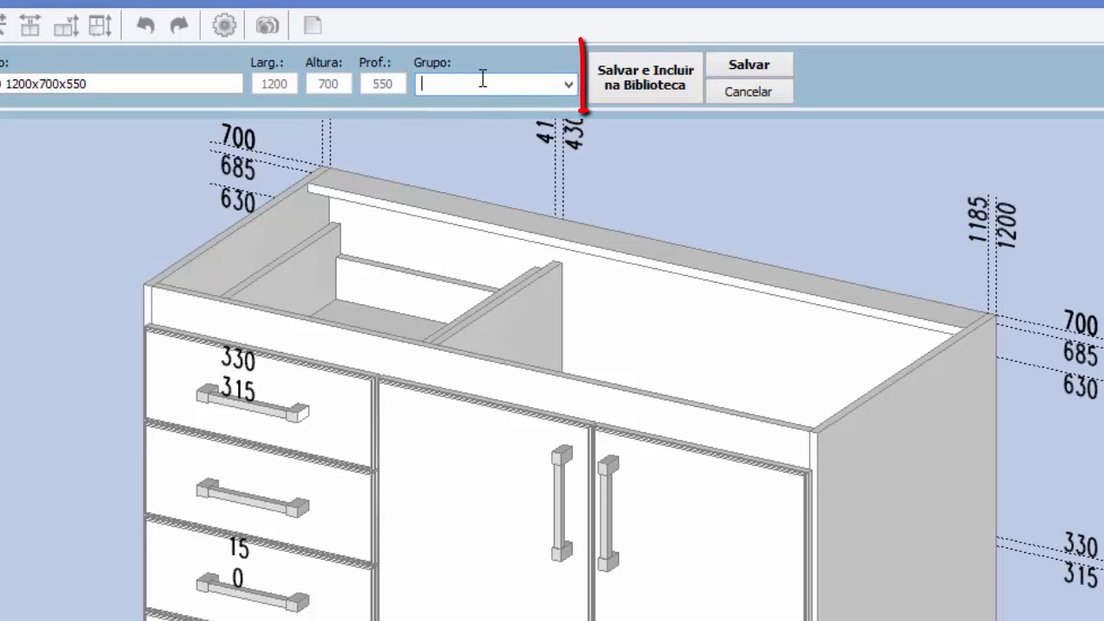
{"action": "type", "text": "Pia"}
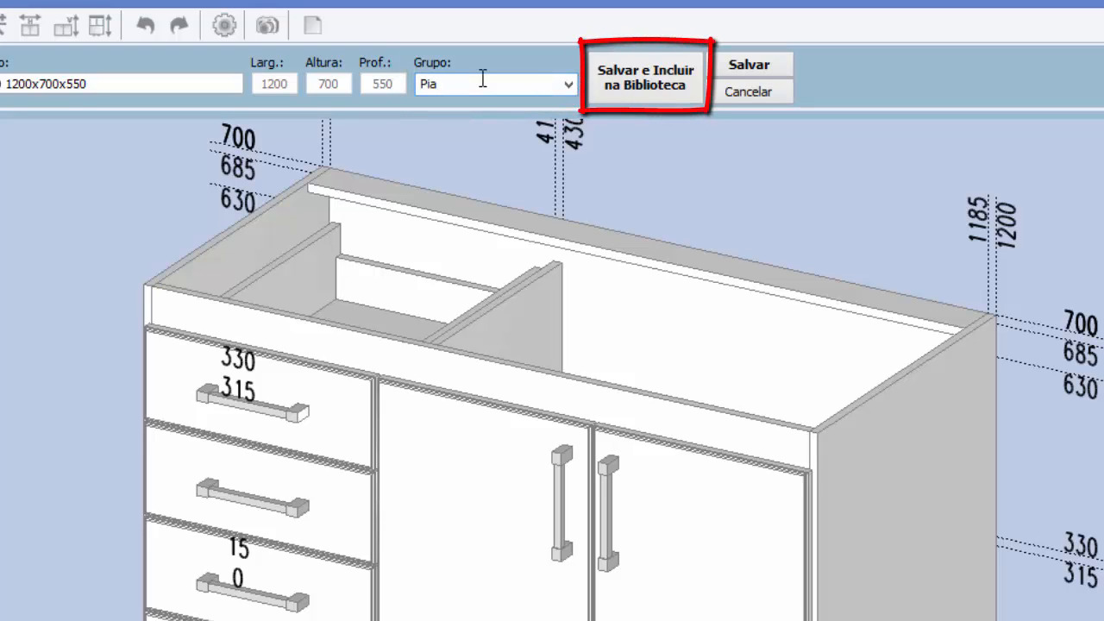
{"action": "left_click", "coordinate": [682, 71]}
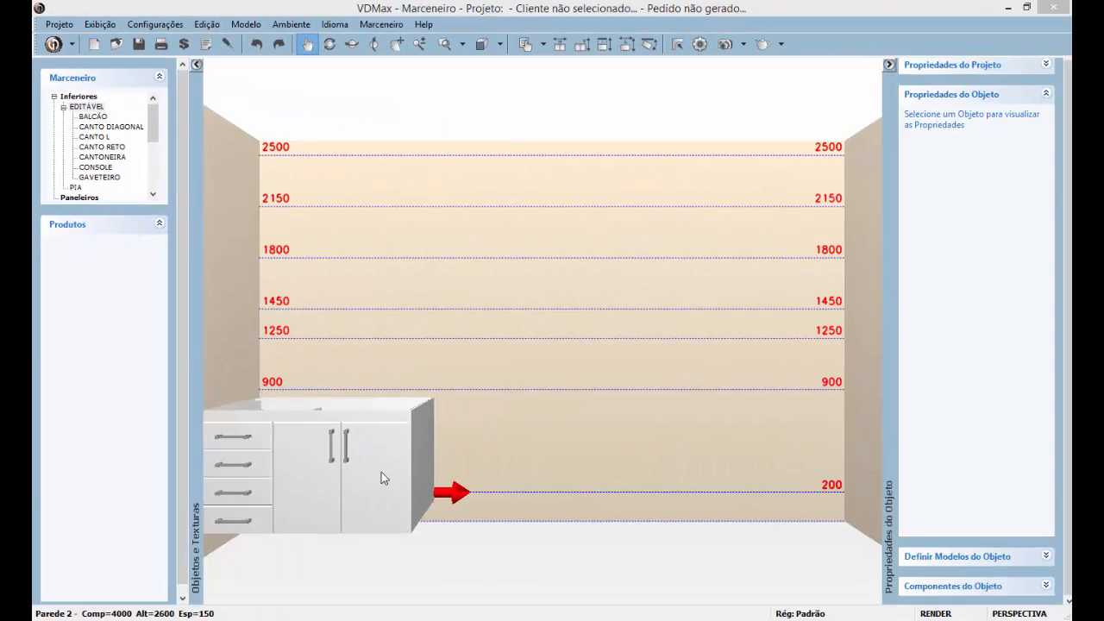
Step: Select the BALCÃO 1200x700x550 module in the room and move it up the wall to an elevation of 200
{"action": "left_click", "coordinate": [381, 472]}
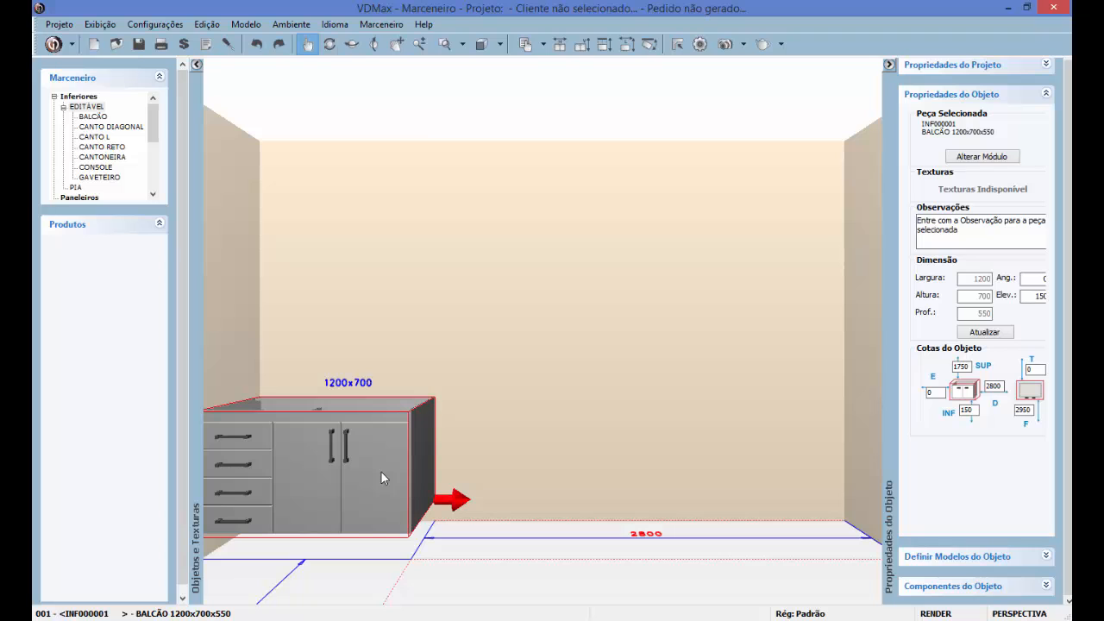
{"action": "left_click_drag", "start_coordinate": [381, 472], "coordinate": [350, 461]}
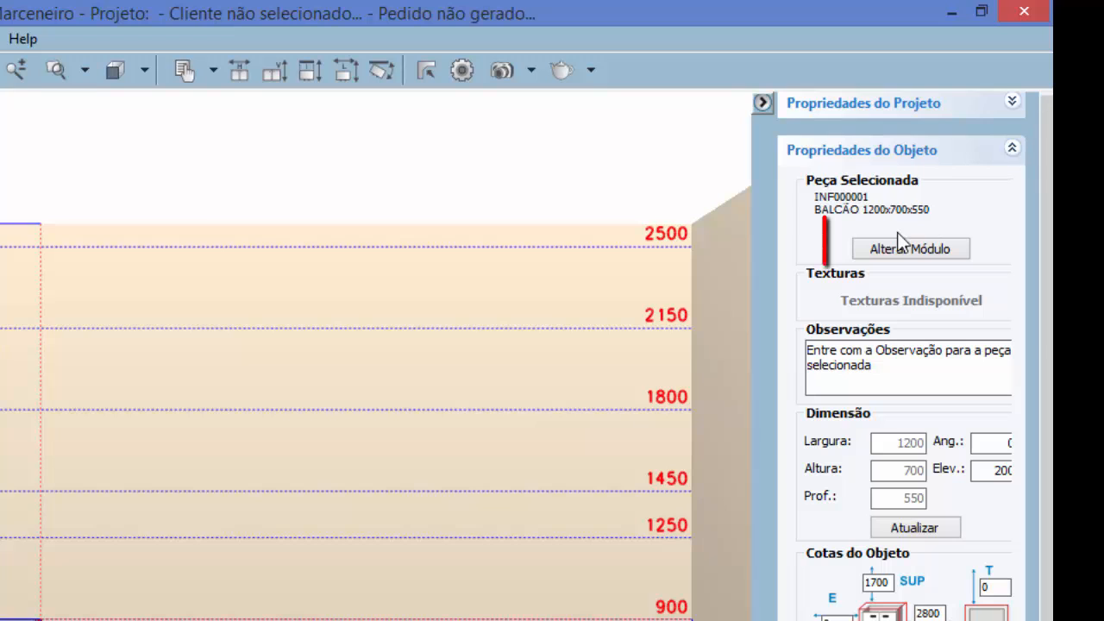
Step: Open the placed BALCÃO 1200x700x550 module for editing and delete its two doors and the shelf behind them
{"action": "left_click", "coordinate": [910, 250]}
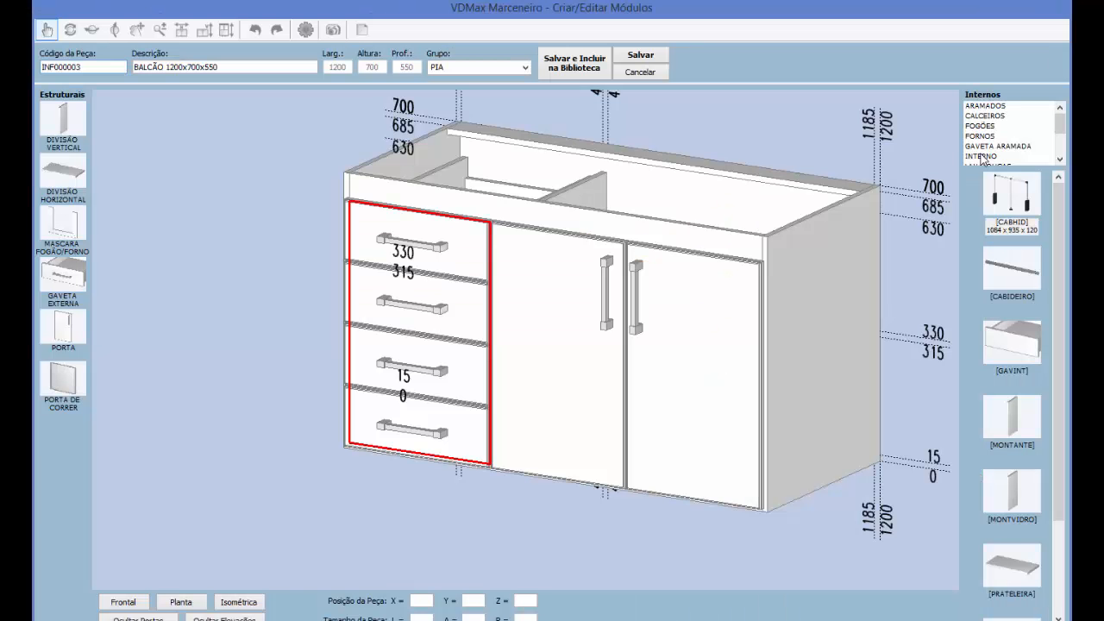
{"action": "left_click", "coordinate": [580, 363]}
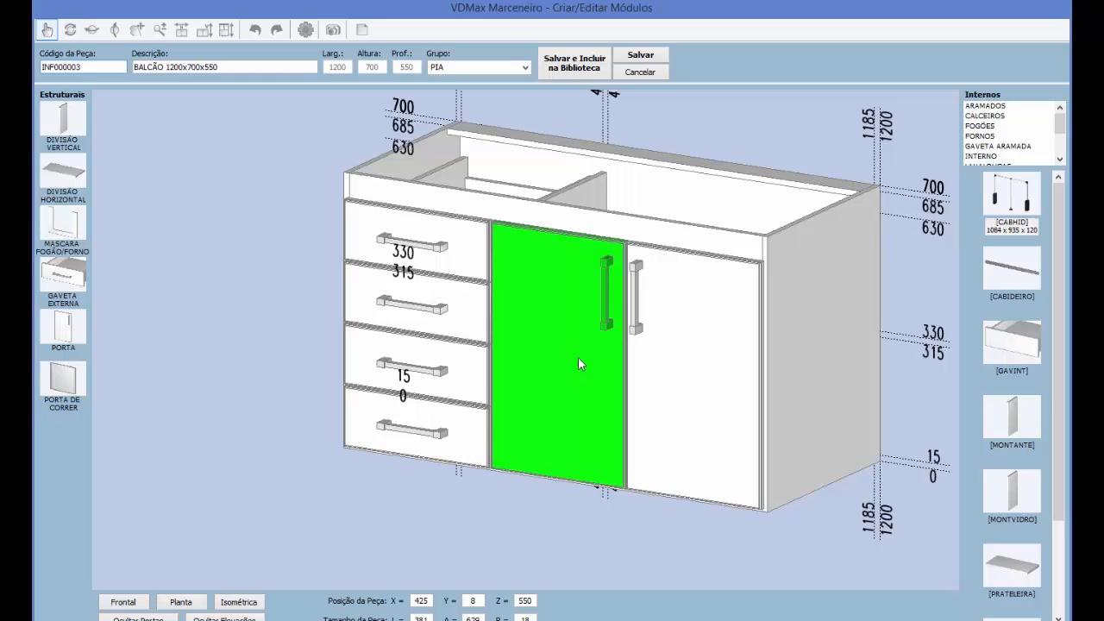
{"action": "key", "text": "Delete"}
{"action": "left_click", "coordinate": [578, 368]}
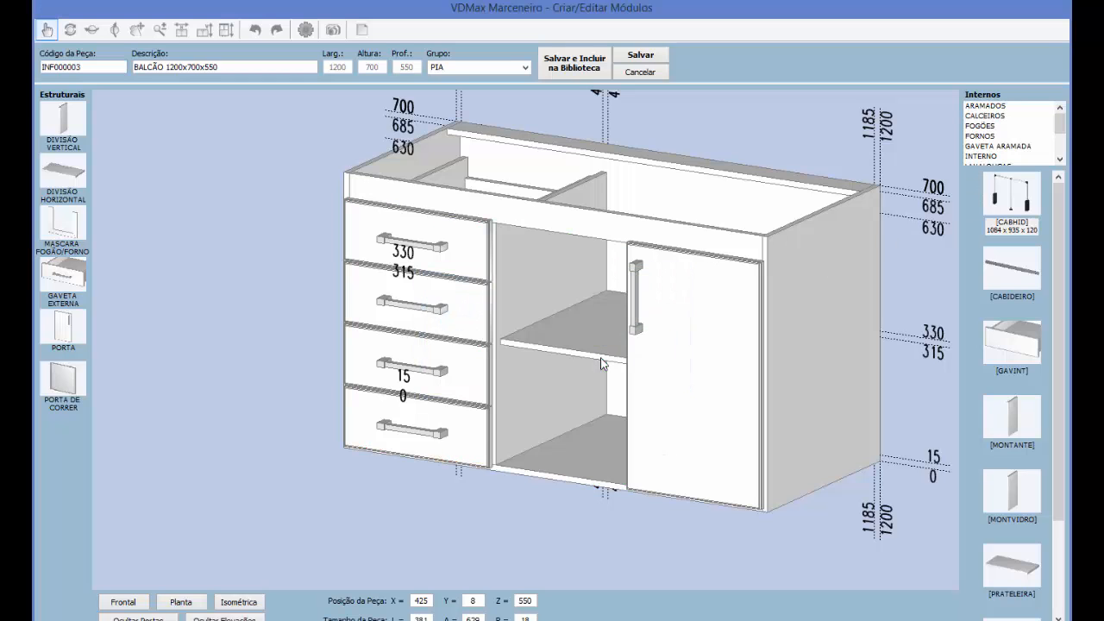
{"action": "left_click", "coordinate": [658, 364]}
{"action": "key", "text": "Delete"}
{"action": "key", "text": "Return"}
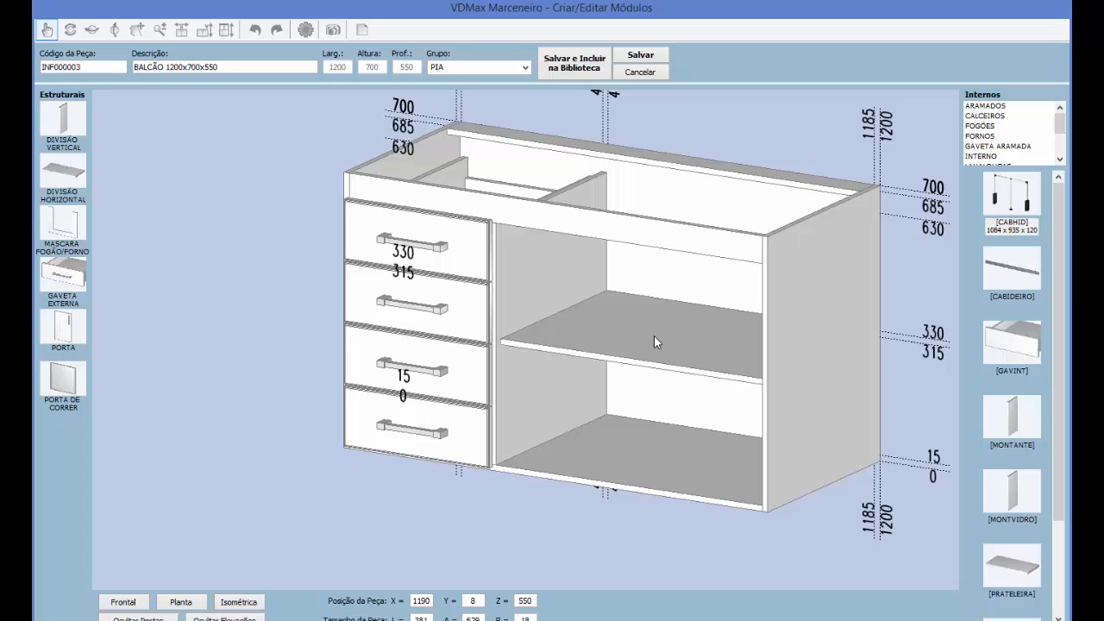
{"action": "left_click", "coordinate": [654, 338]}
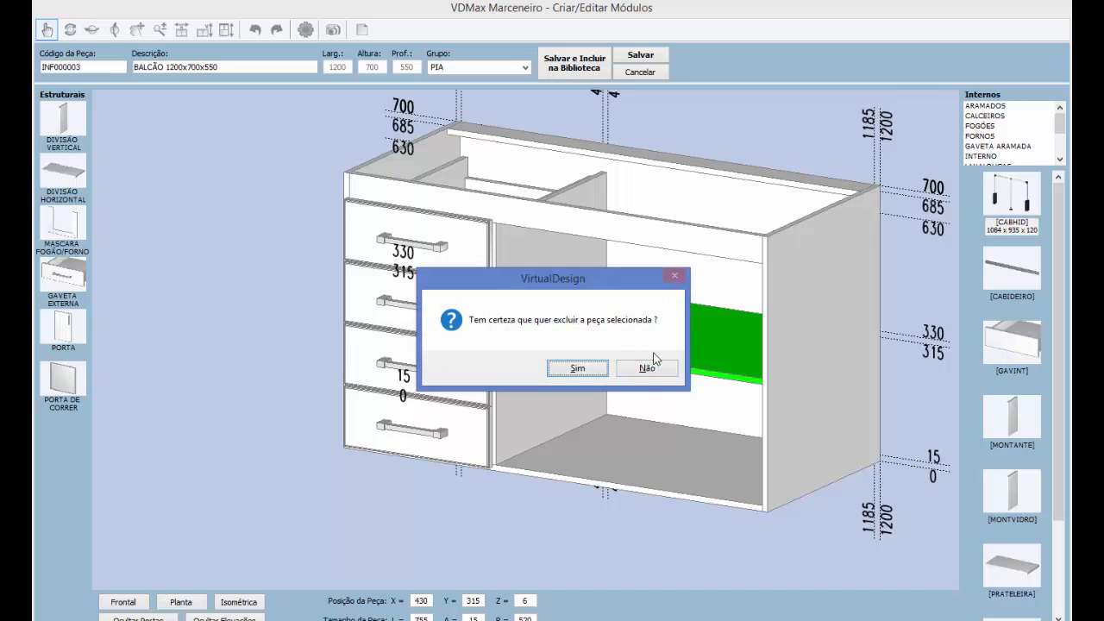
{"action": "left_click", "coordinate": [578, 369]}
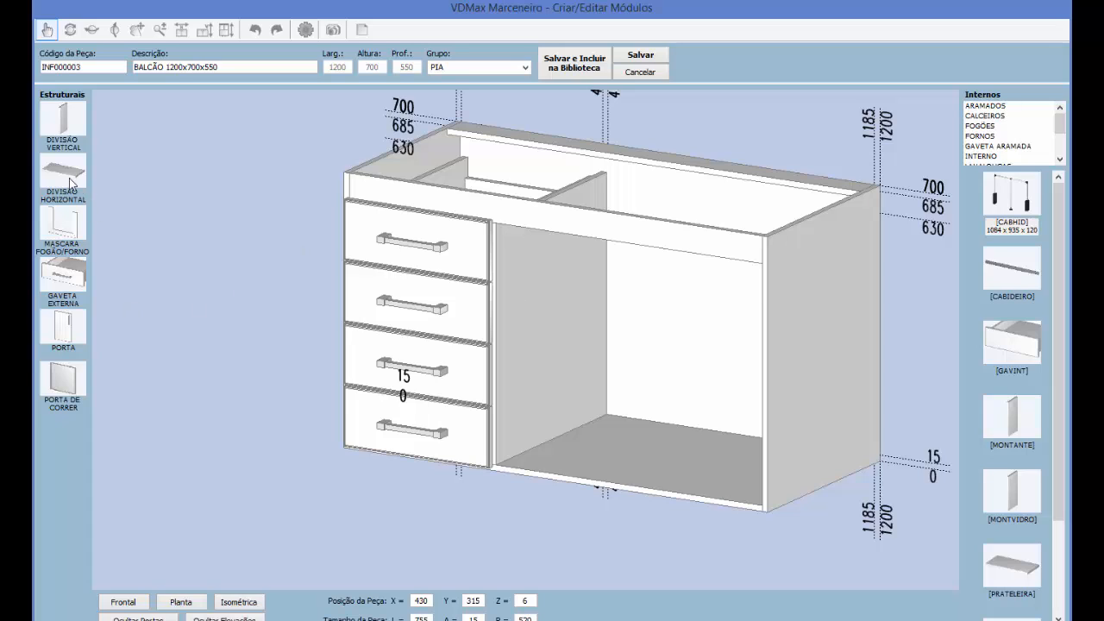
Step: Insert a horizontal division splitting the empty wide opening into 2 parts
{"action": "left_click_drag", "start_coordinate": [69, 177], "coordinate": [703, 328]}
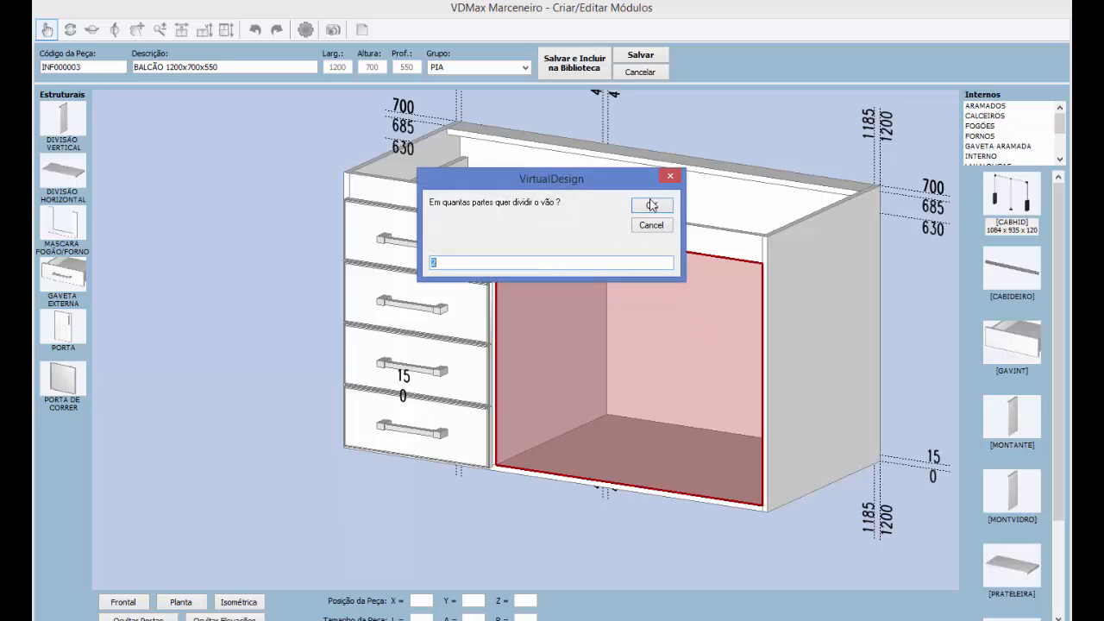
{"action": "left_click", "coordinate": [649, 207]}
{"action": "left_click", "coordinate": [553, 362]}
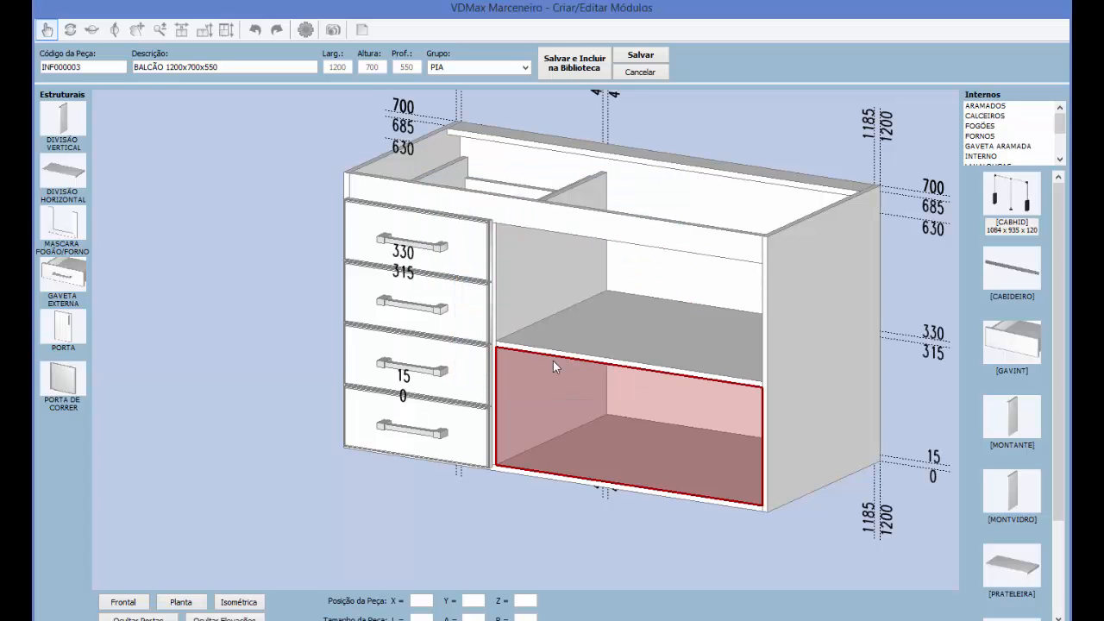
Step: Insert one external drawer in the lower wide opening, with side, inner front and back heights of 200
{"action": "left_click_drag", "start_coordinate": [72, 278], "coordinate": [635, 415]}
{"action": "left_click", "coordinate": [244, 326]}
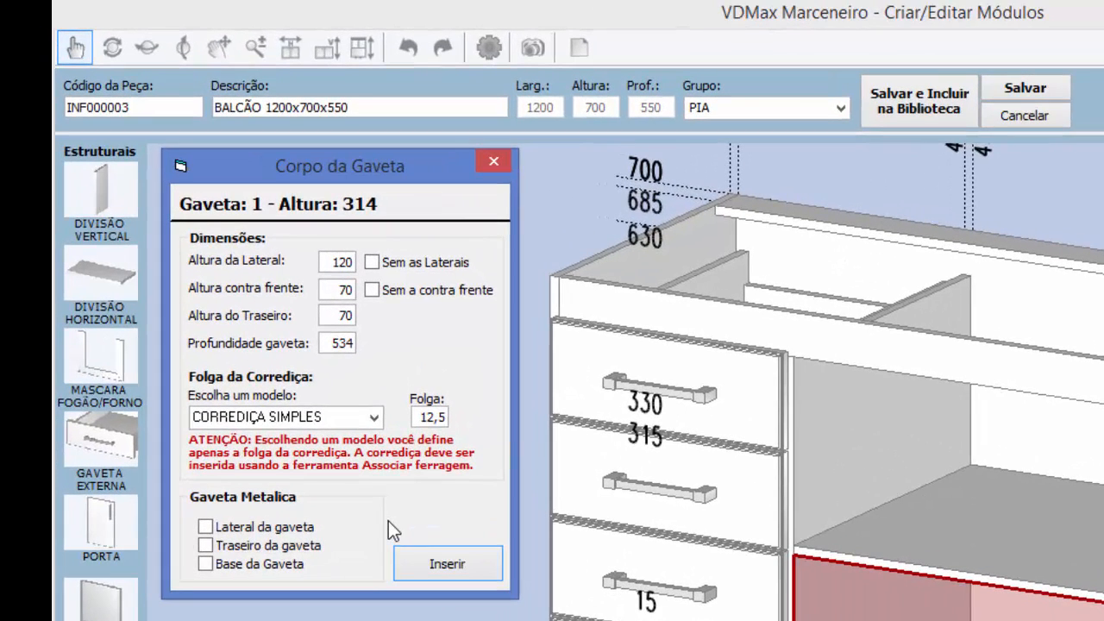
{"action": "double_click", "coordinate": [337, 261]}
{"action": "type", "text": "200"}
{"action": "double_click", "coordinate": [341, 290]}
{"action": "type", "text": "200"}
{"action": "double_click", "coordinate": [344, 315]}
{"action": "type", "text": "200"}
{"action": "left_click", "coordinate": [448, 564]}
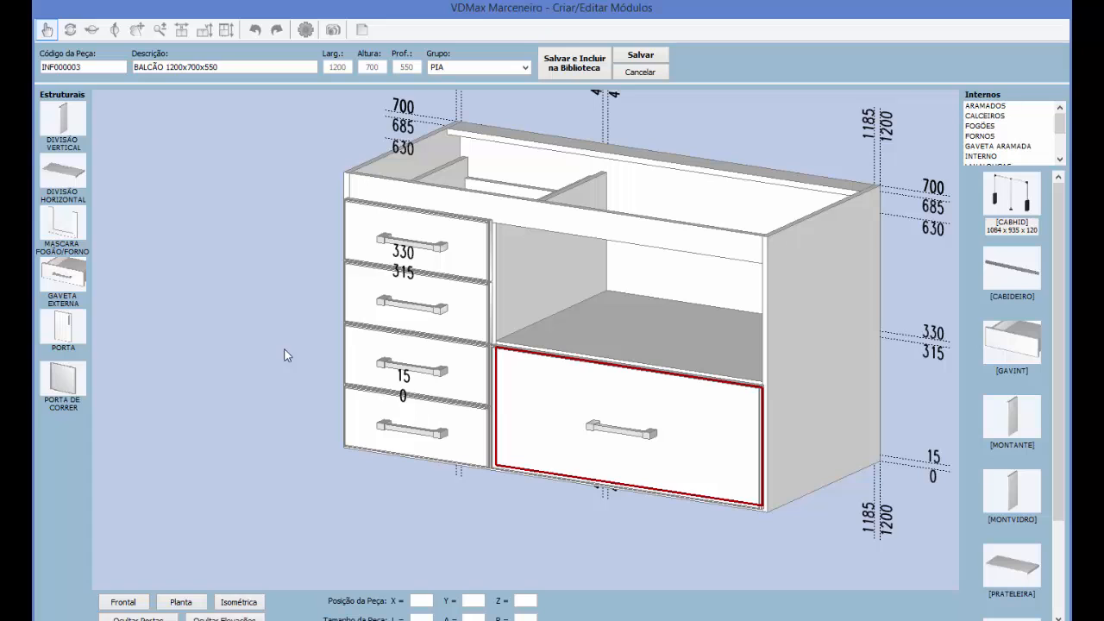
Step: Insert a door of the Basc. Invertida type over the upper wide opening
{"action": "left_click_drag", "start_coordinate": [62, 330], "coordinate": [625, 302]}
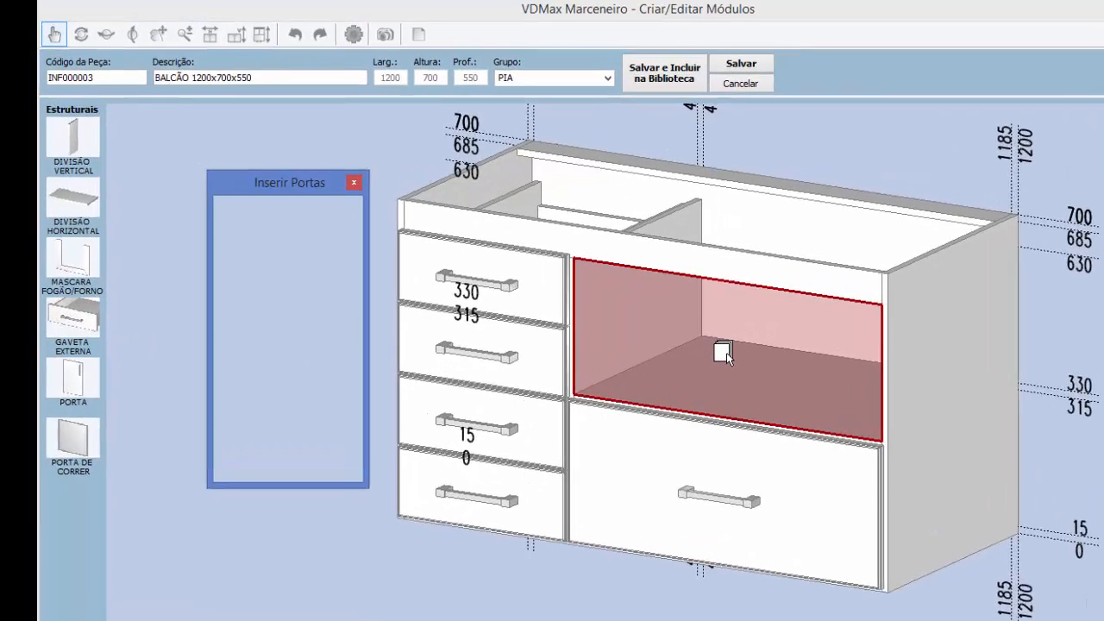
{"action": "left_click", "coordinate": [274, 278]}
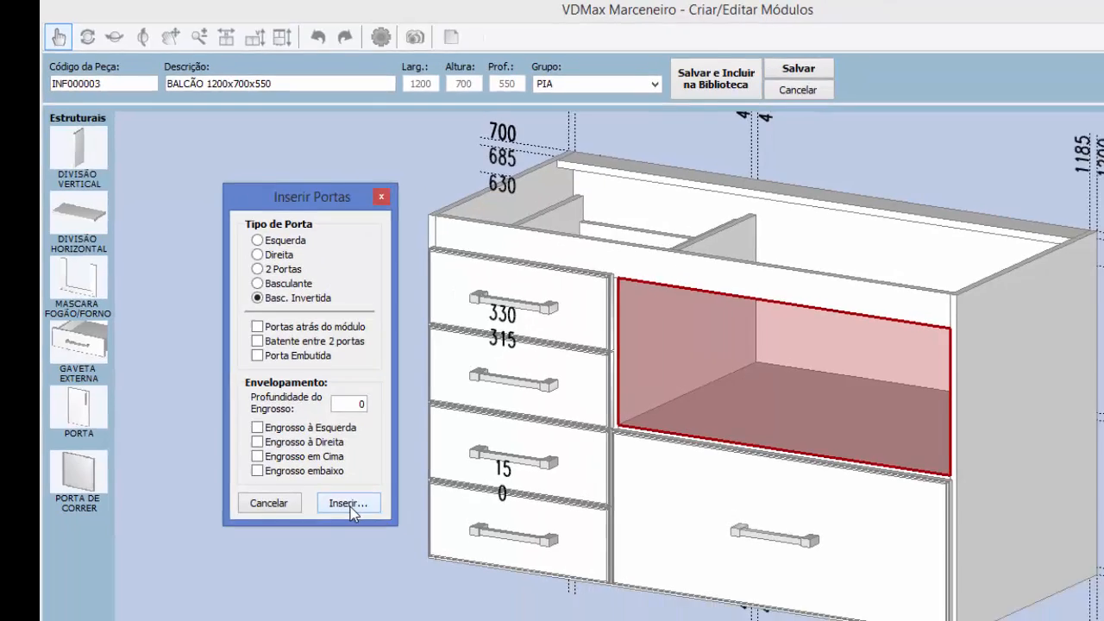
{"action": "left_click", "coordinate": [374, 544]}
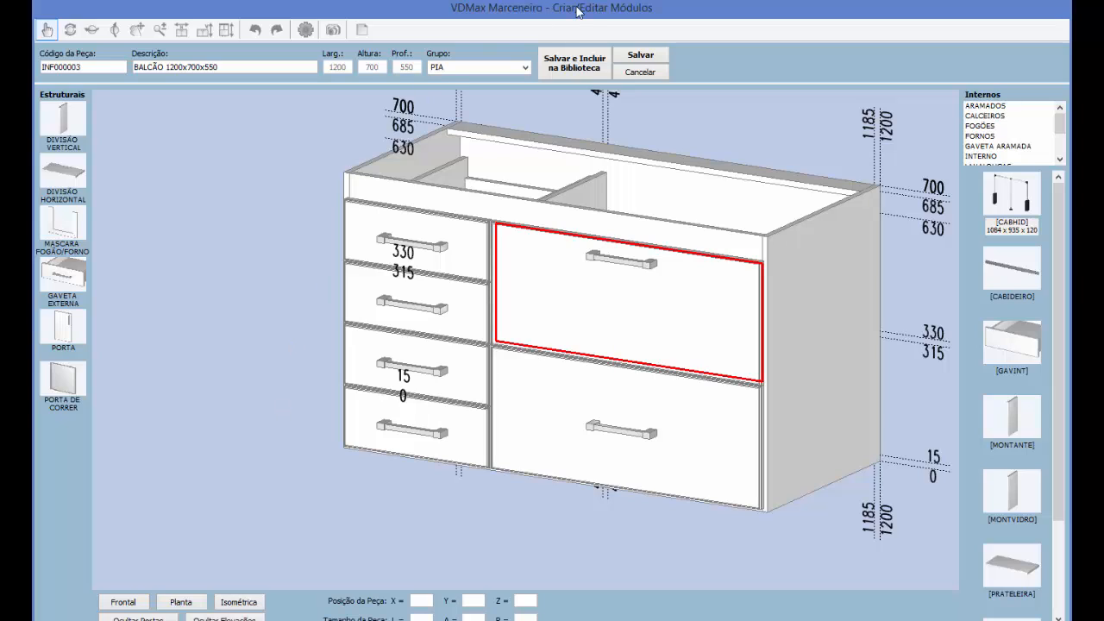
Step: Save the edited module, include it in the library, and display the library's PIA group
{"action": "left_click", "coordinate": [575, 64]}
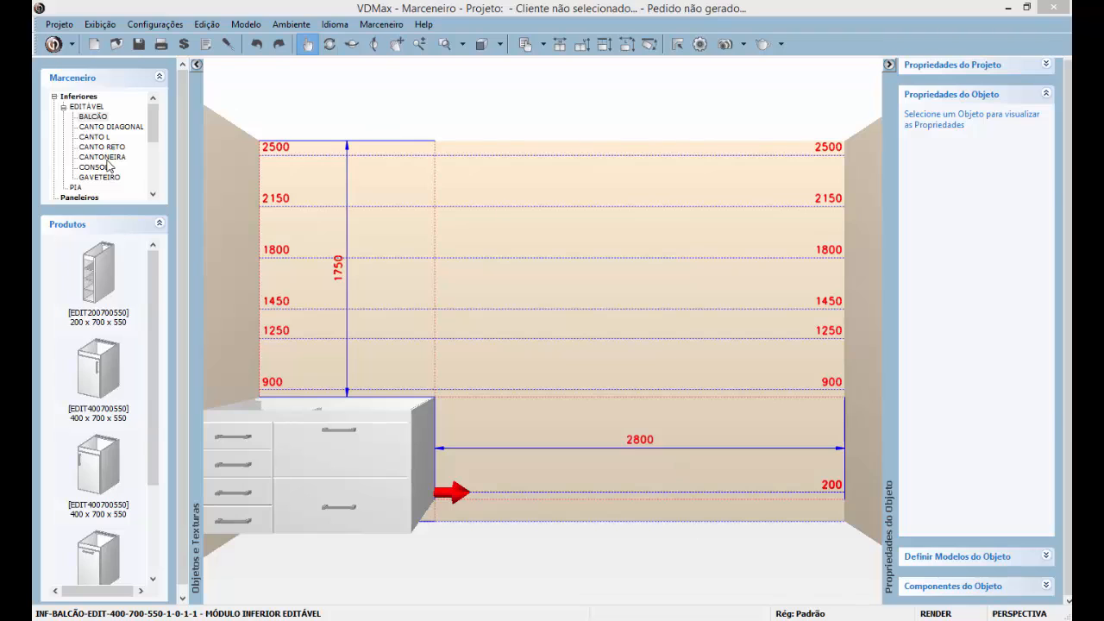
{"action": "left_click", "coordinate": [76, 187]}
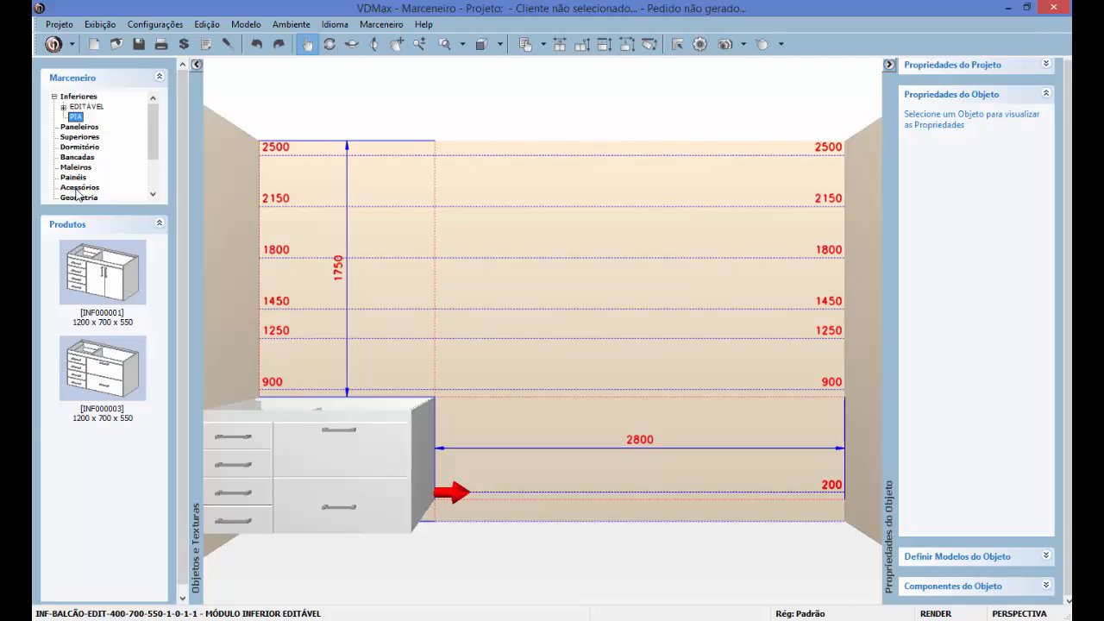
Step: Reposition the handle of the counter's lower wide drawer to position 1 at the top of its front
{"action": "right_click", "coordinate": [354, 466]}
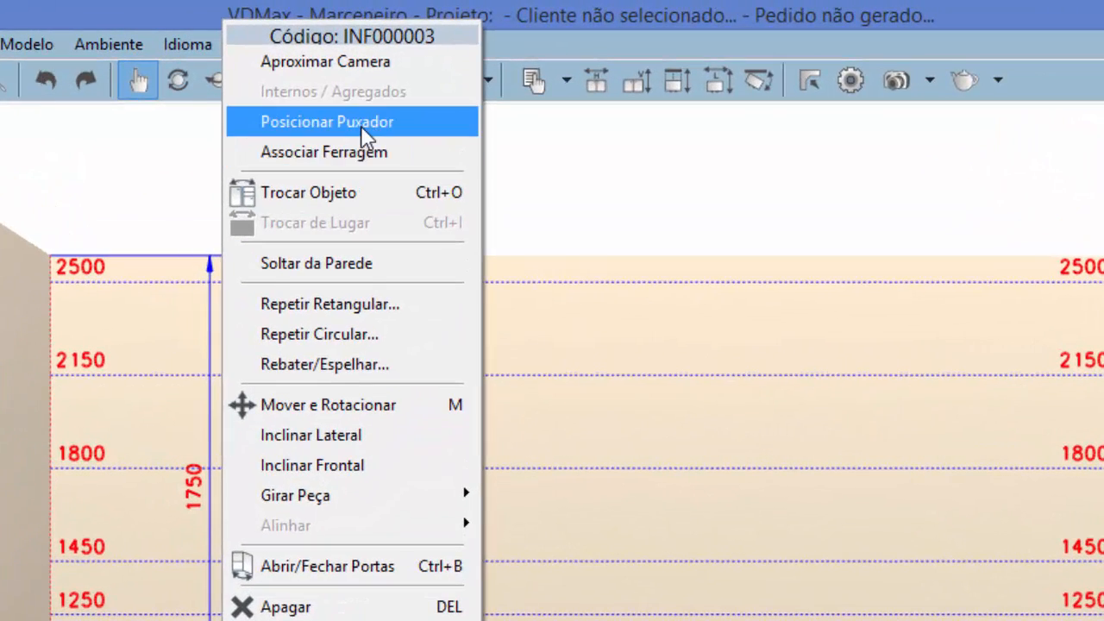
{"action": "left_click", "coordinate": [363, 129]}
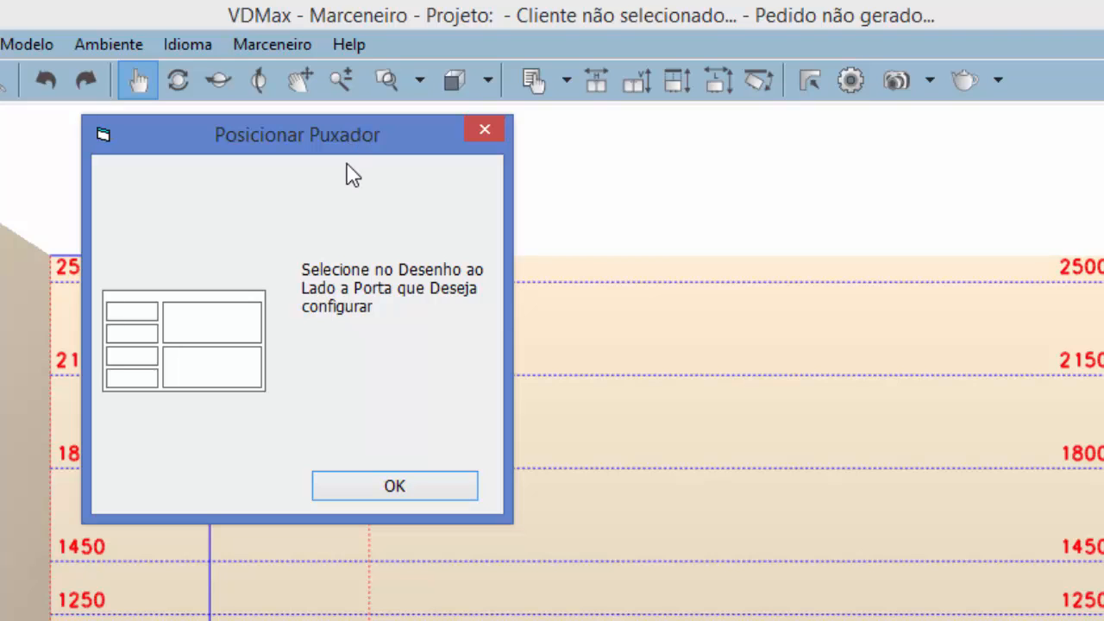
{"action": "left_click", "coordinate": [230, 385]}
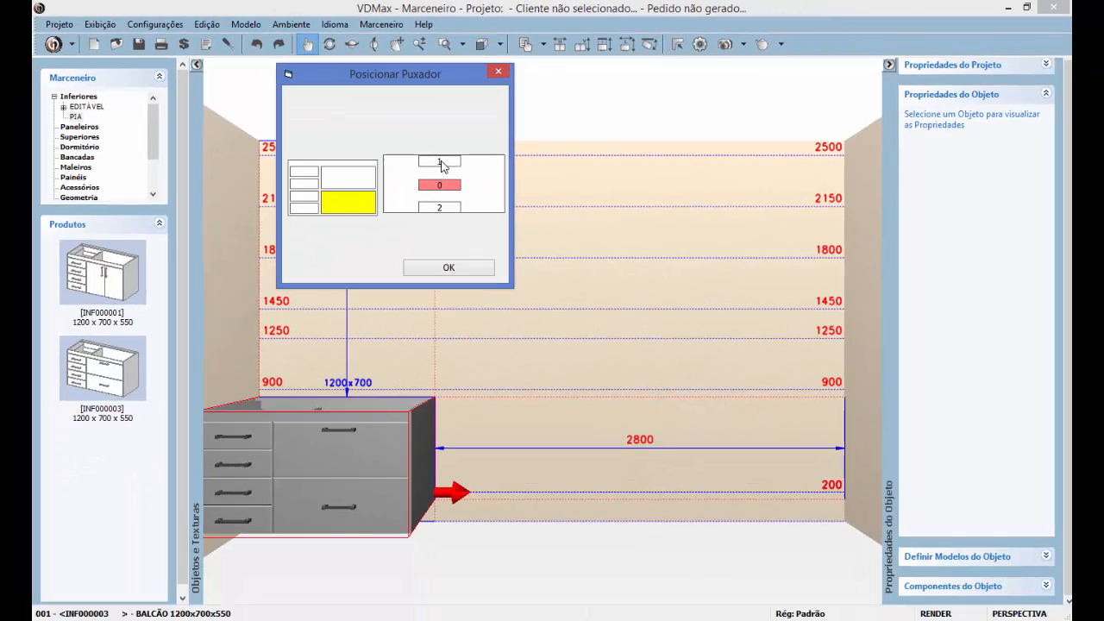
{"action": "left_click", "coordinate": [379, 295]}
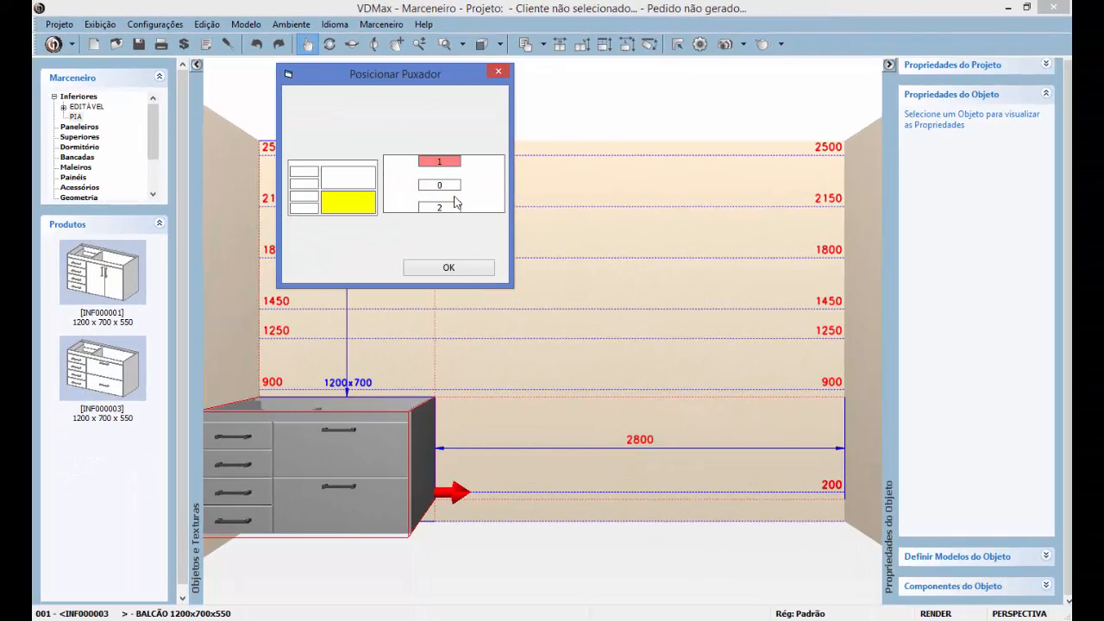
{"action": "left_click", "coordinate": [462, 269]}
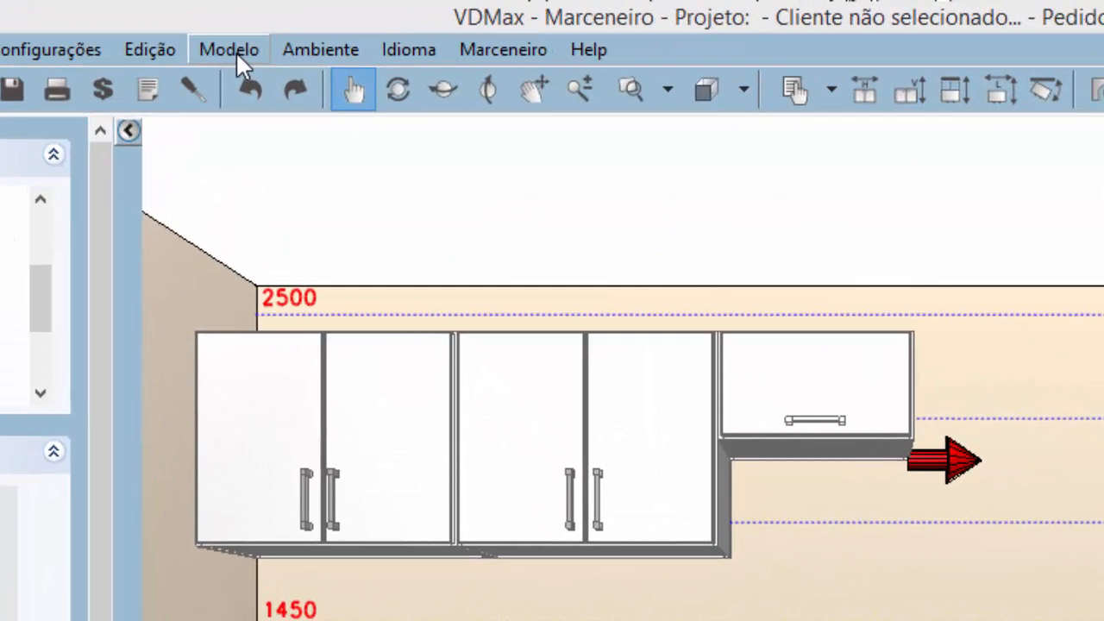
Step: Apply the door model Porta com Puxador Perfil to all pieces of the project and confirm the change
{"action": "left_click", "coordinate": [240, 45]}
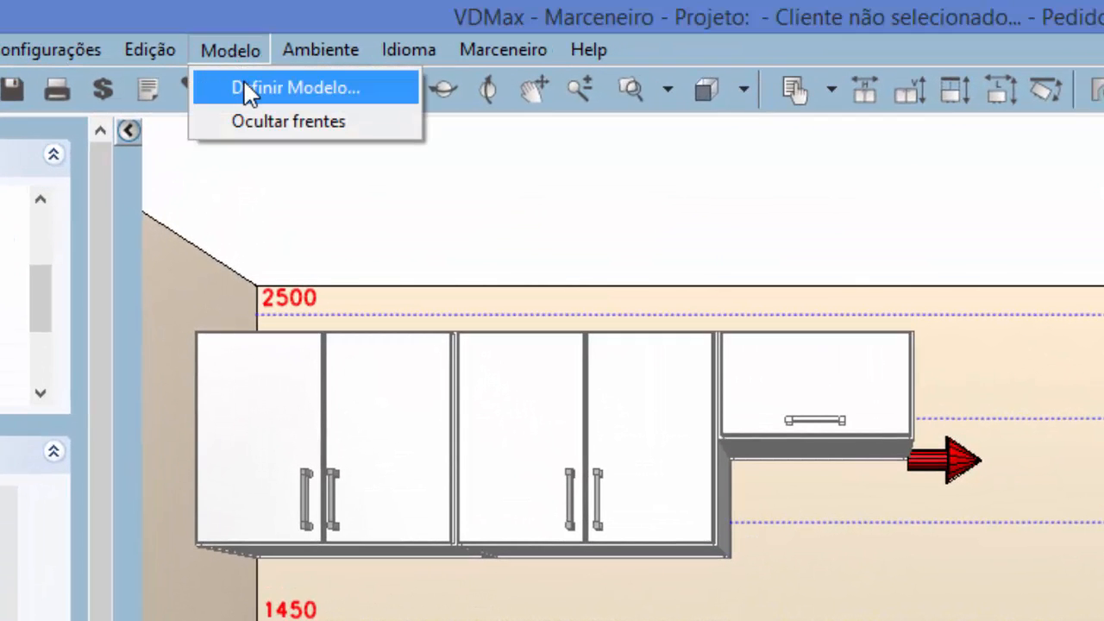
{"action": "left_click", "coordinate": [248, 88]}
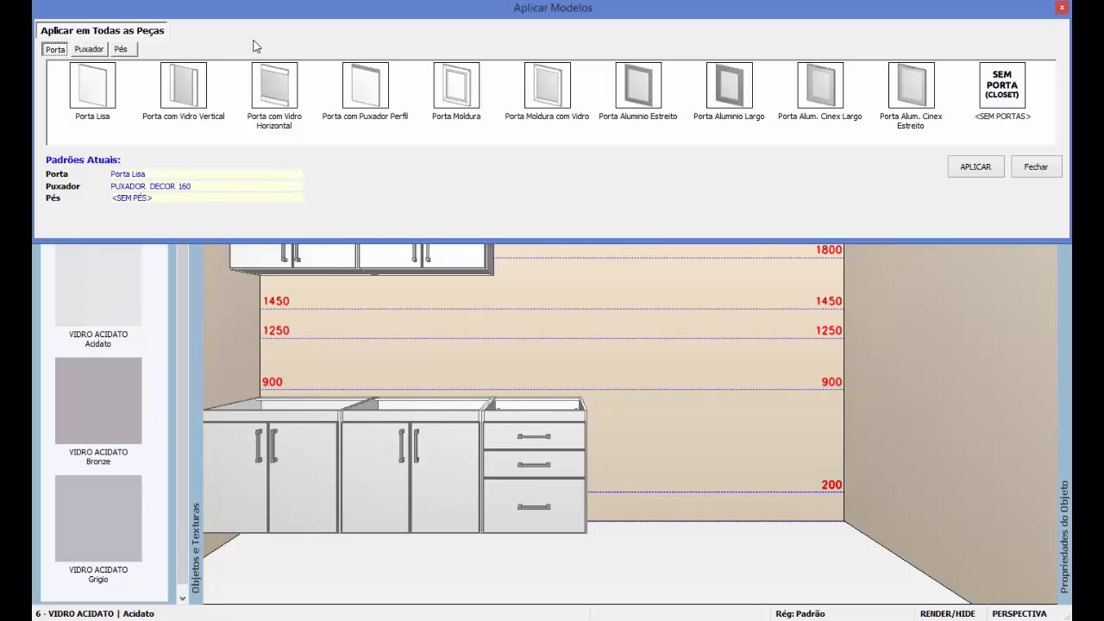
{"action": "left_click", "coordinate": [363, 94]}
{"action": "left_click", "coordinate": [974, 168]}
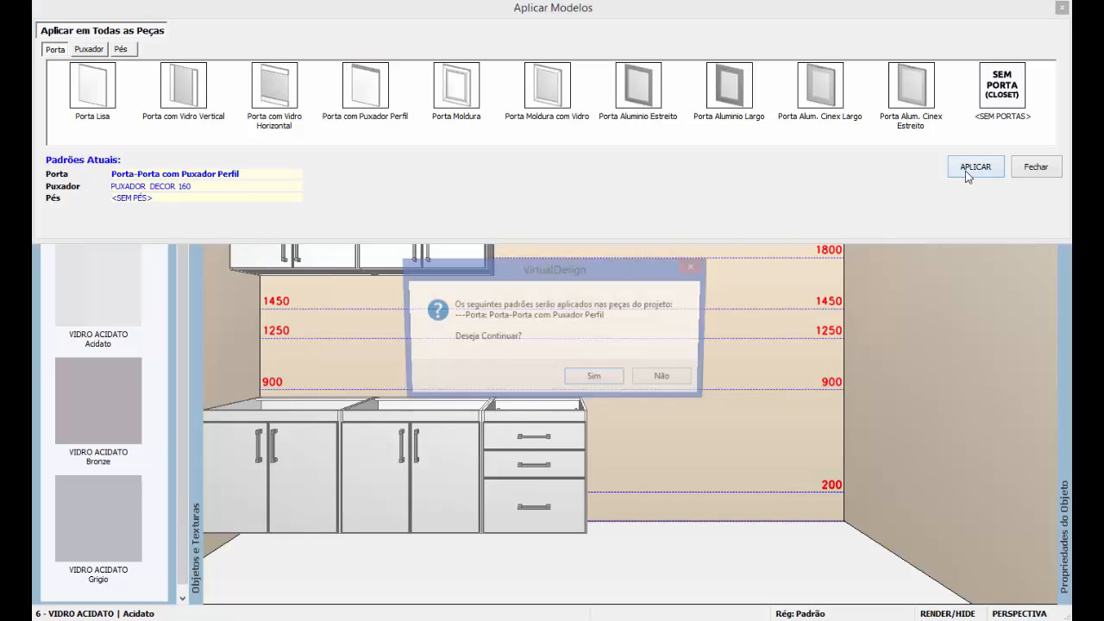
{"action": "left_click", "coordinate": [609, 383]}
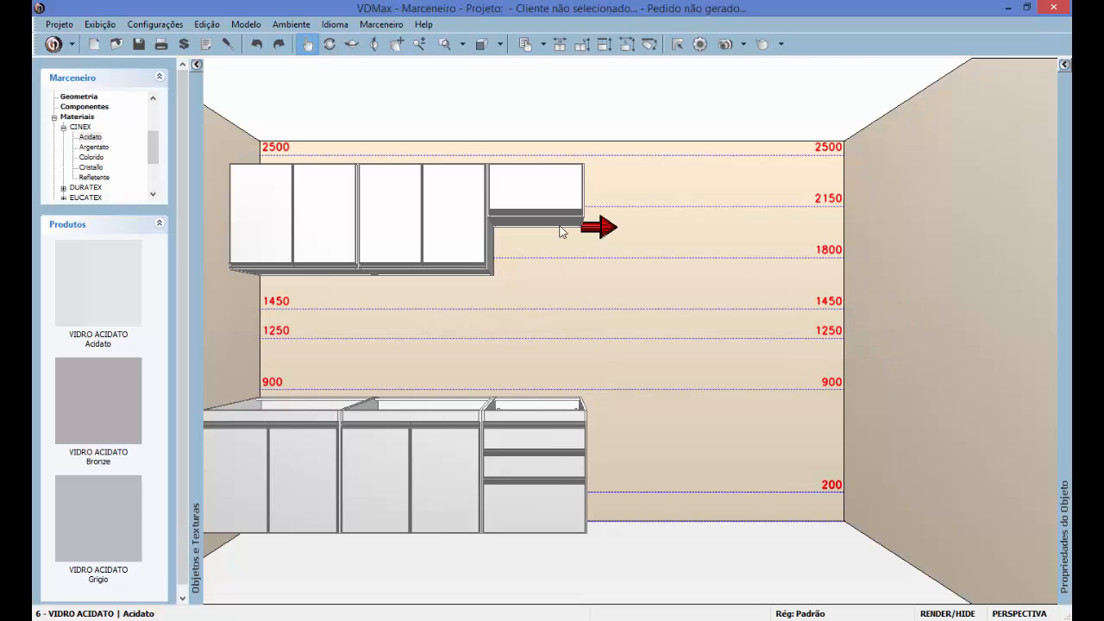
Step: Select the 600x330 upper cabinet and set its door model to Porta Alum. Cinex Estreito
{"action": "left_click", "coordinate": [554, 191]}
{"action": "mouse_move", "coordinate": [1066, 267]}
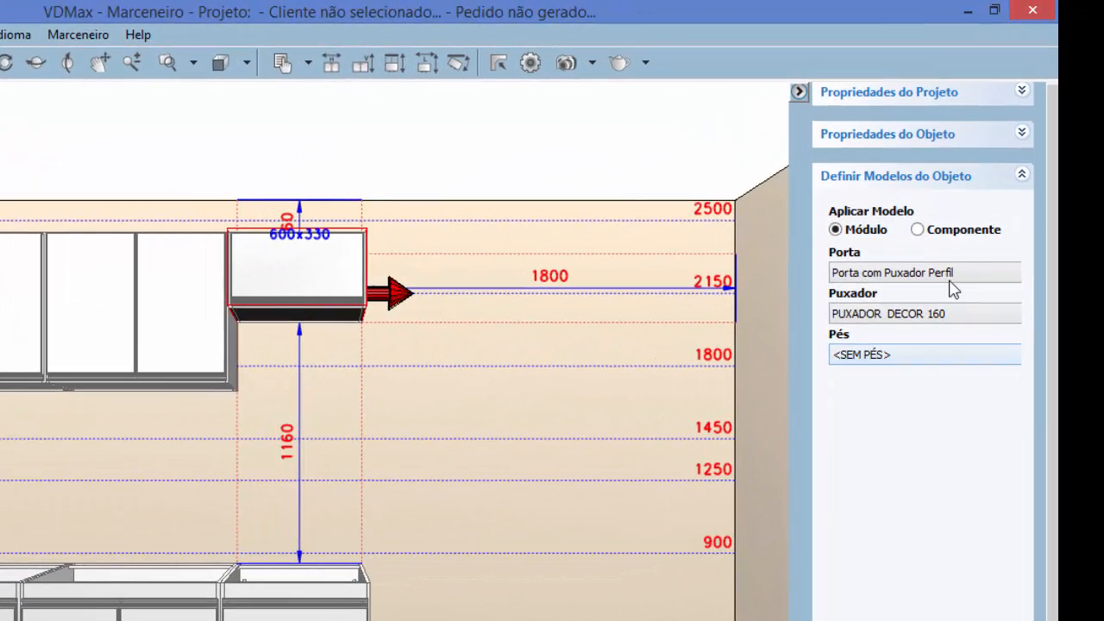
{"action": "left_click", "coordinate": [953, 273]}
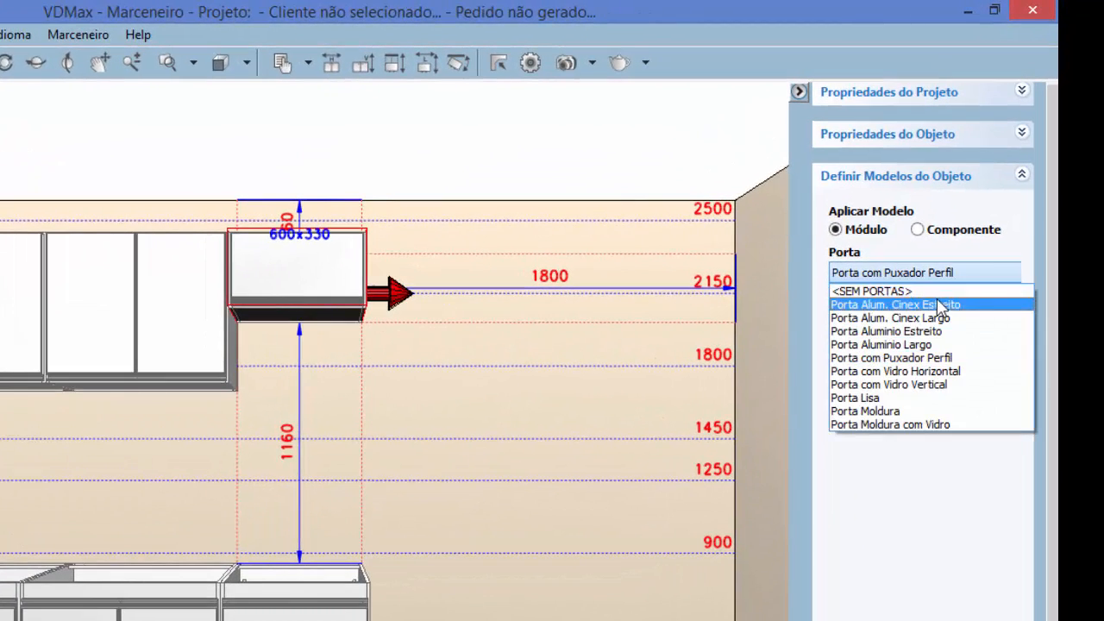
{"action": "left_click", "coordinate": [942, 305]}
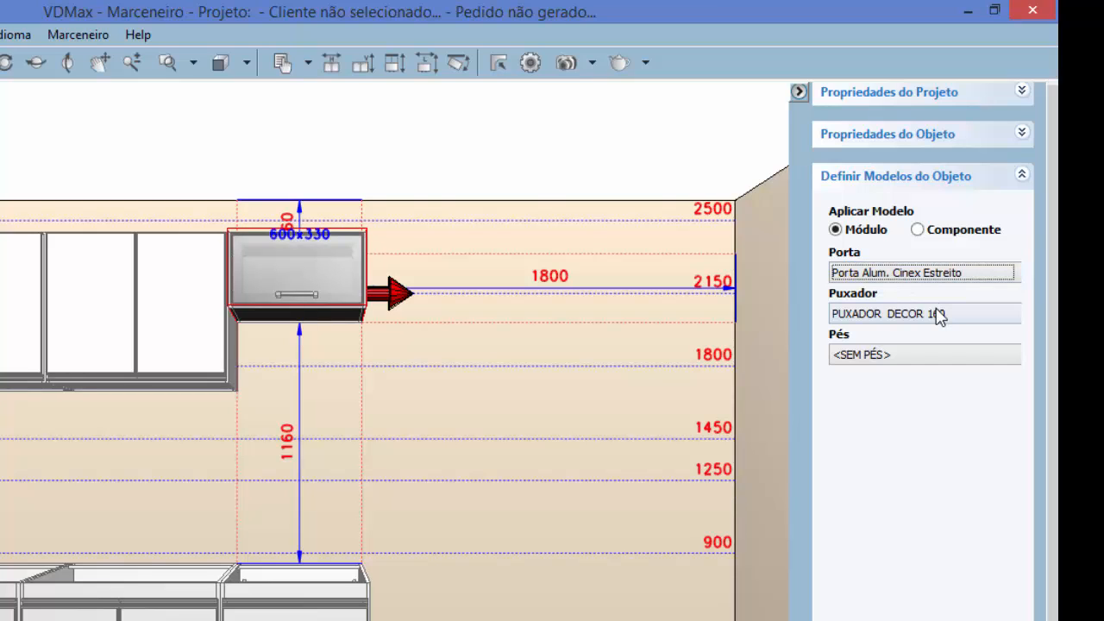
Step: Set the handle of the 600x330 upper cabinet to the first PUXADOR SLIM - PORTAS ALUMÍNIO model
{"action": "left_click", "coordinate": [939, 313]}
{"action": "scroll", "coordinate": [953, 424], "scroll_direction": "down", "scroll_amount": 3}
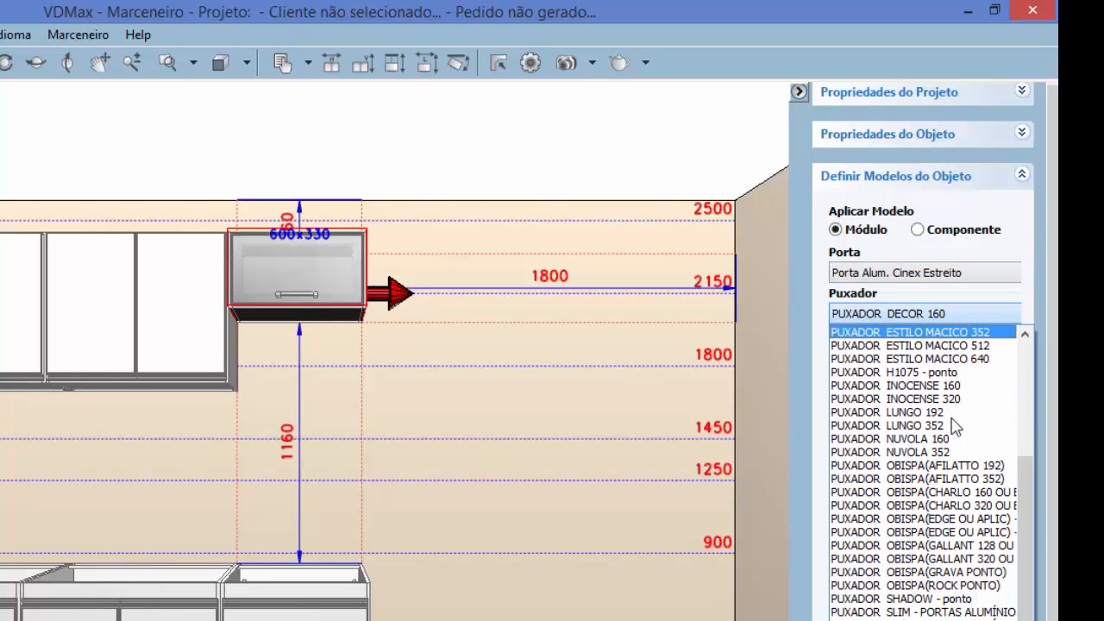
{"action": "scroll", "coordinate": [956, 426], "scroll_direction": "down", "scroll_amount": 1}
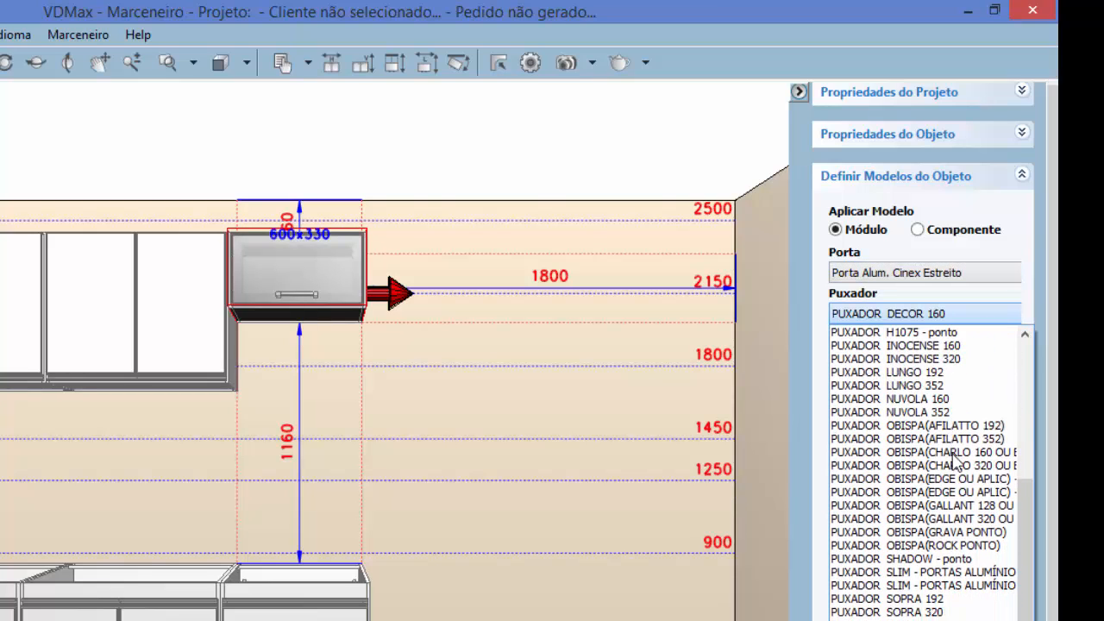
{"action": "left_click", "coordinate": [953, 574]}
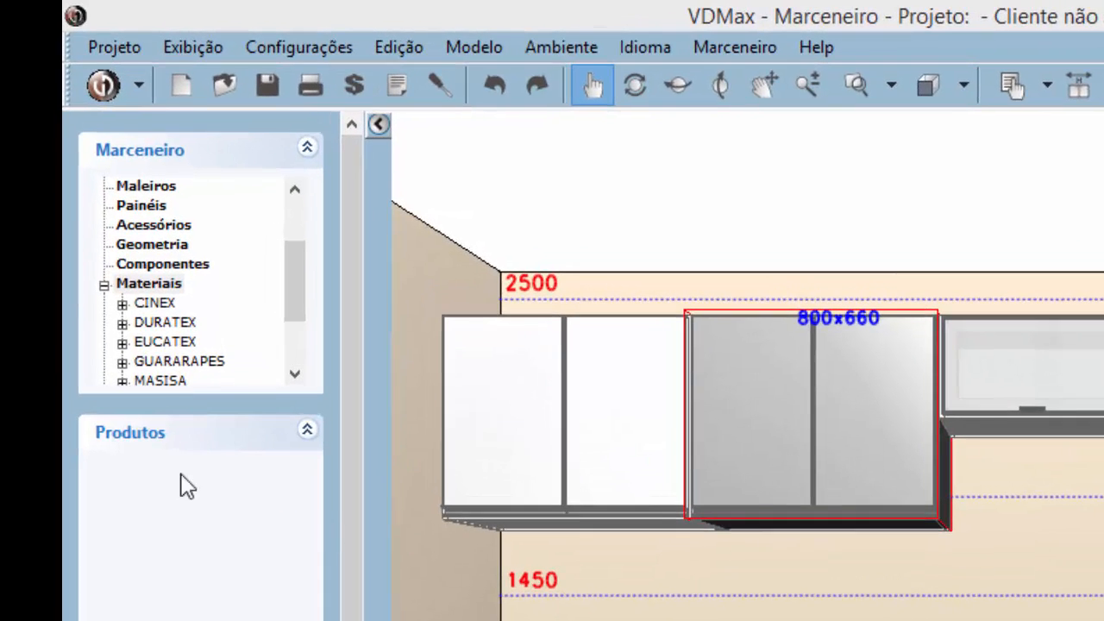
Step: Browse the Duna line of the DURATEX materials to locate the MDF MADEFIBRA BP Oliva Zayit finish
{"action": "left_click", "coordinate": [143, 284]}
{"action": "scroll", "coordinate": [156, 264], "scroll_direction": "down", "scroll_amount": 1}
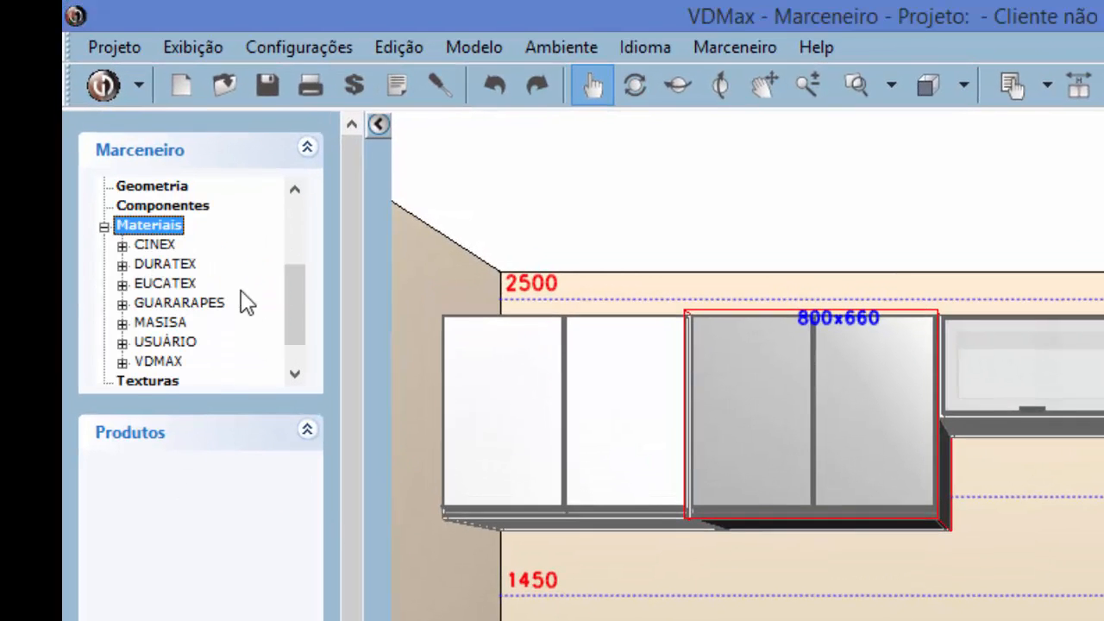
{"action": "double_click", "coordinate": [177, 268]}
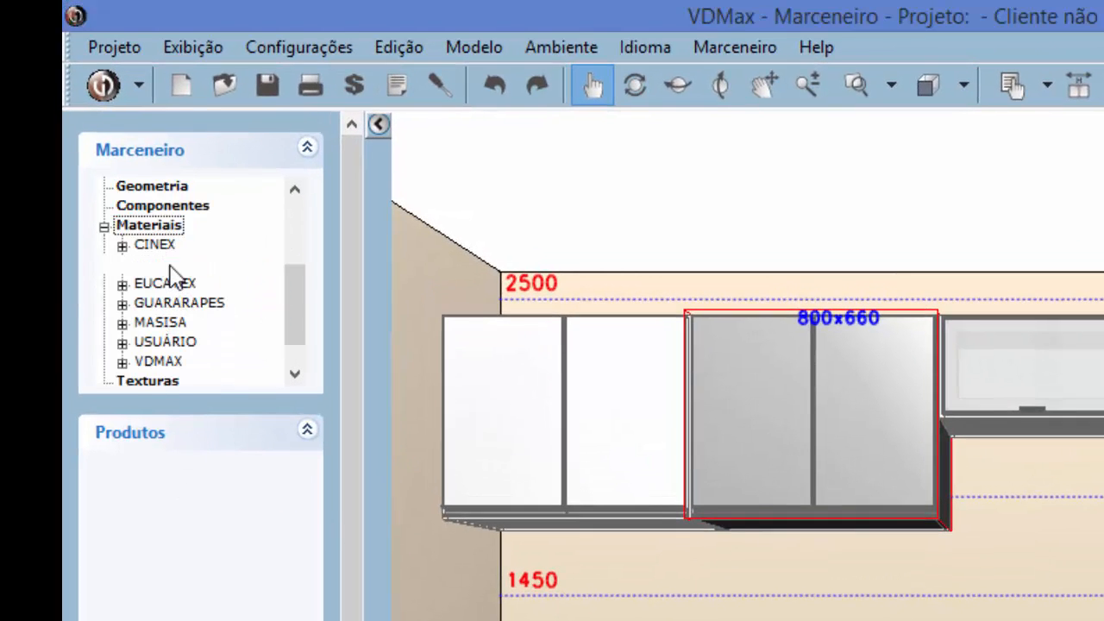
{"action": "left_click", "coordinate": [174, 245]}
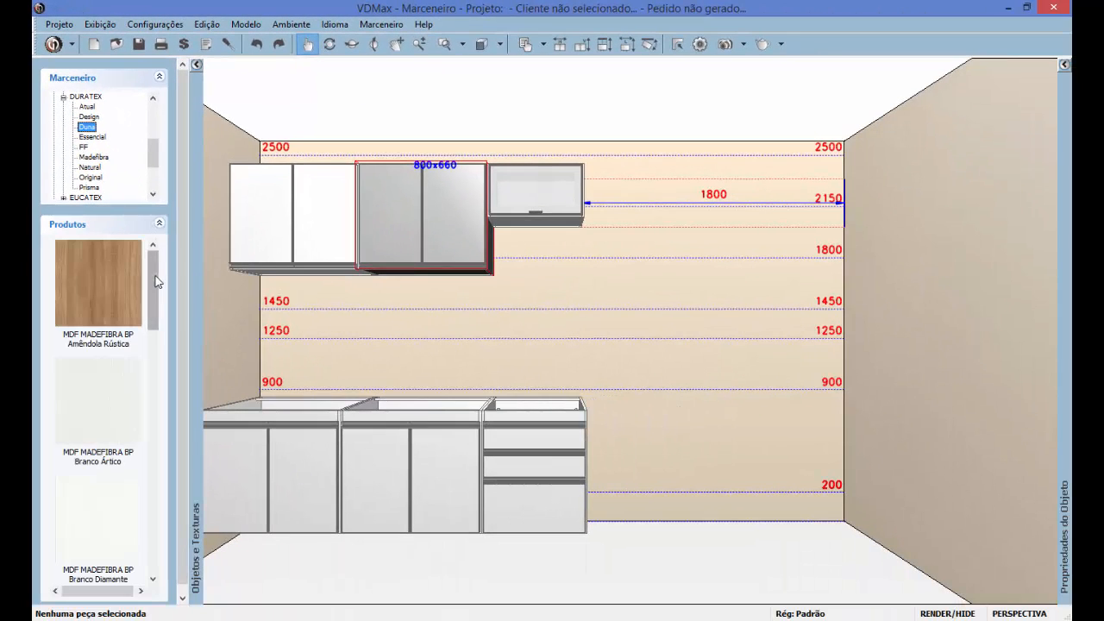
{"action": "left_click_drag", "start_coordinate": [155, 278], "coordinate": [157, 325]}
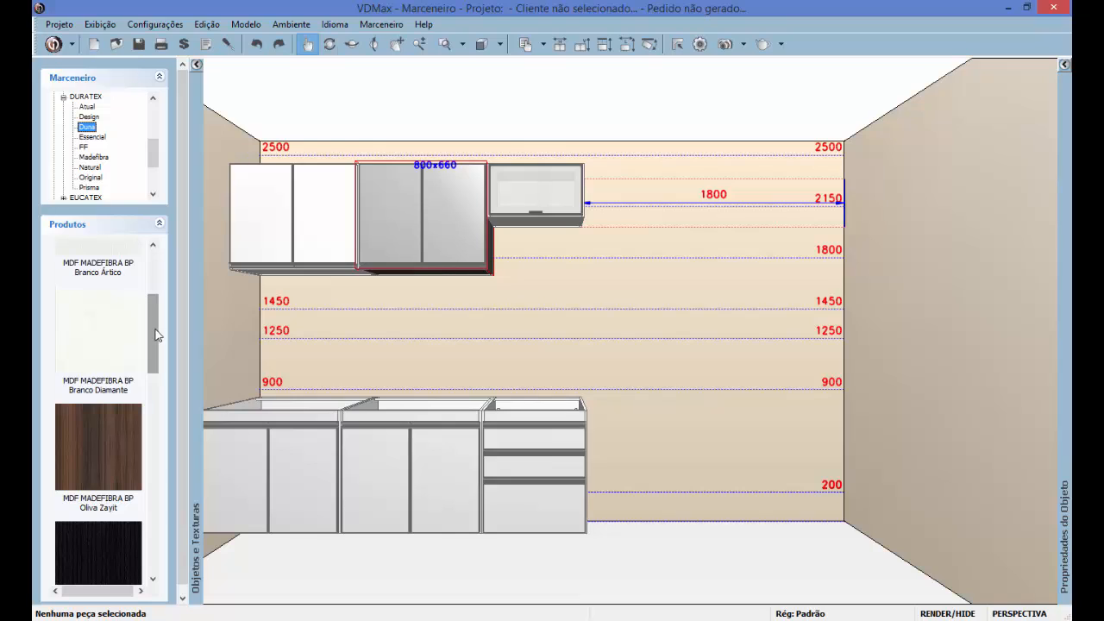
Step: Apply the MDF MADEFIBRA BP Oliva Zayit material to the doors of all modules in the project
{"action": "left_click", "coordinate": [114, 458]}
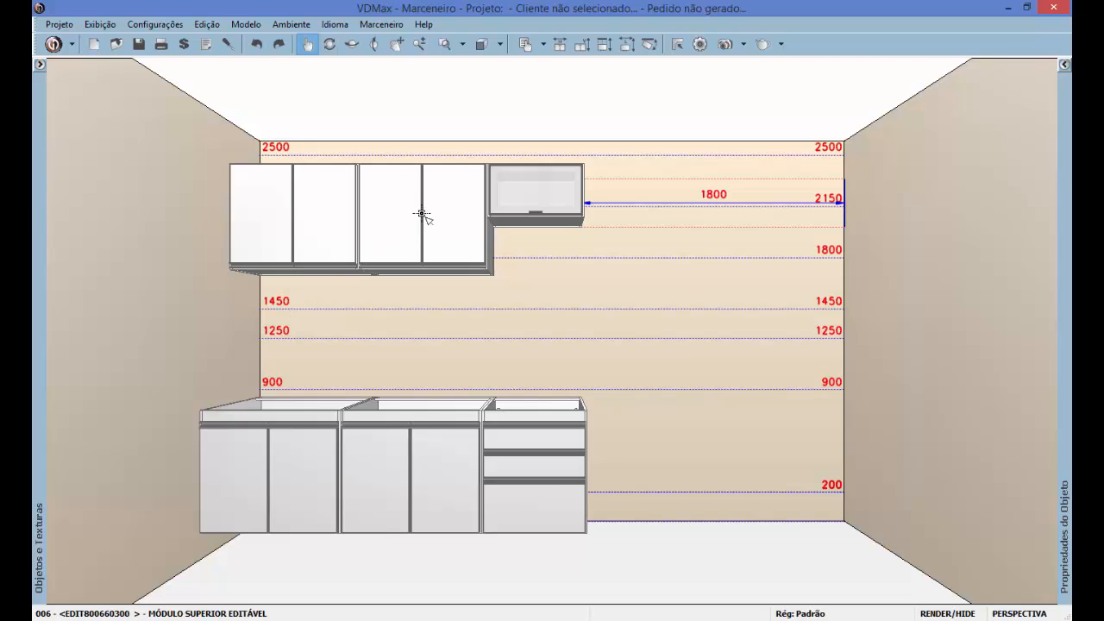
{"action": "left_click", "coordinate": [422, 214]}
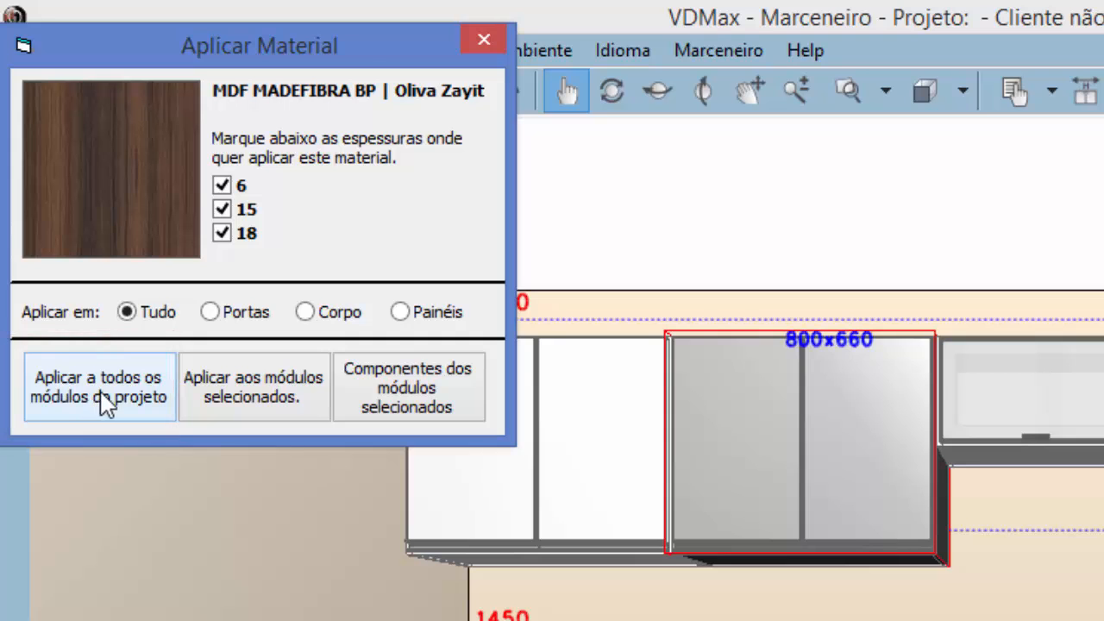
{"action": "left_click", "coordinate": [211, 312]}
{"action": "left_click", "coordinate": [121, 411]}
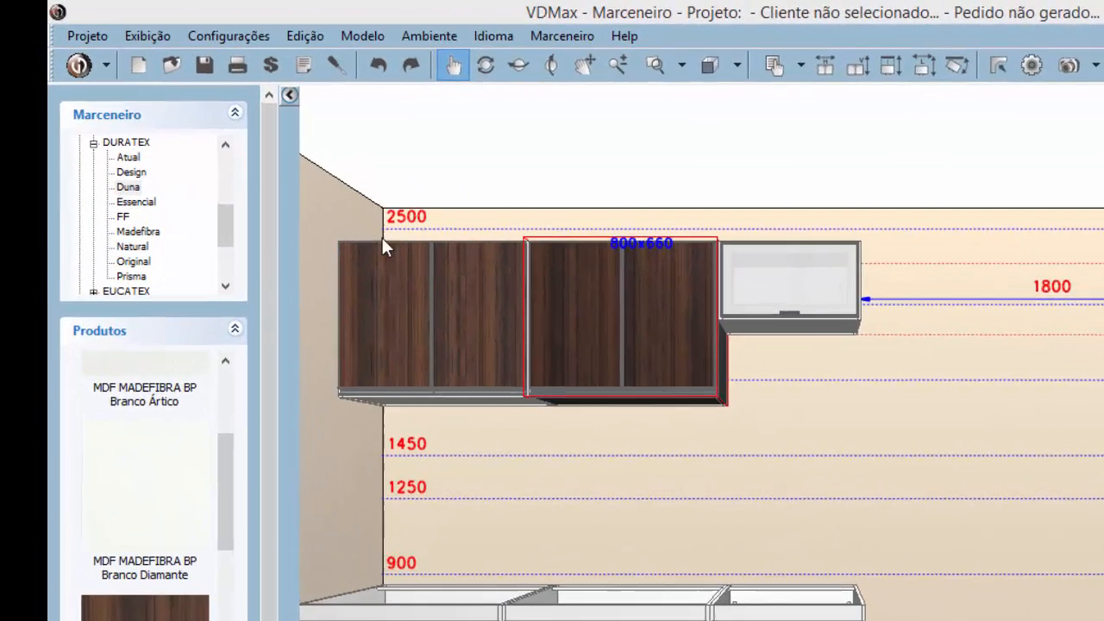
Step: Apply the CINEX glass material VIDRO COLORIDO Carmino to the door of the 600x330 upper cabinet
{"action": "scroll", "coordinate": [157, 158], "scroll_direction": "up", "scroll_amount": 1}
{"action": "scroll", "coordinate": [278, 282], "scroll_direction": "up", "scroll_amount": 1}
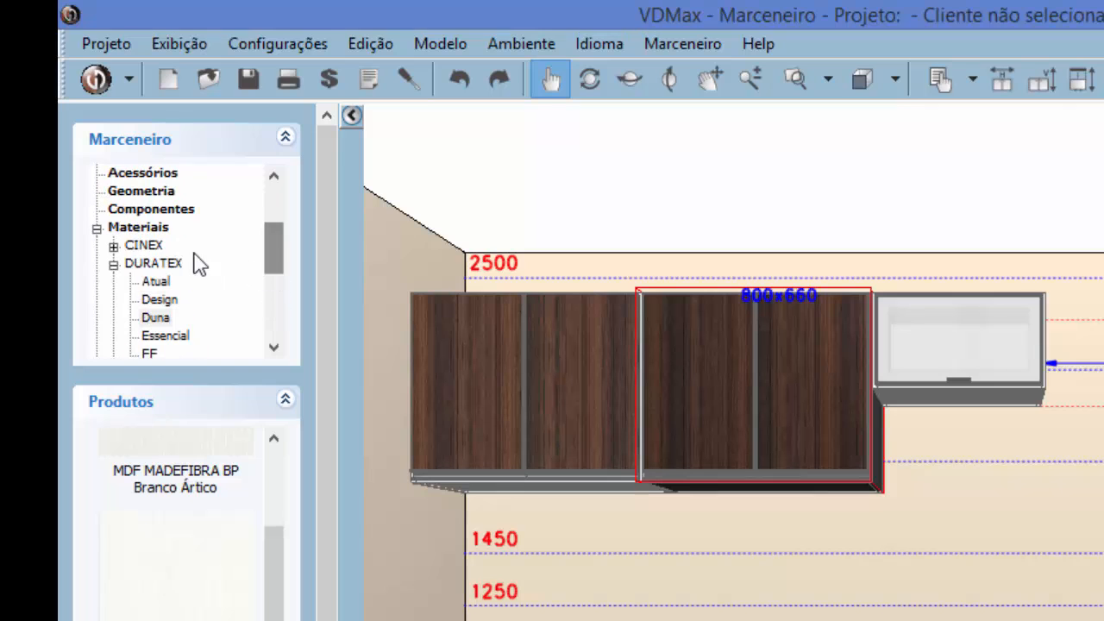
{"action": "left_click", "coordinate": [147, 246]}
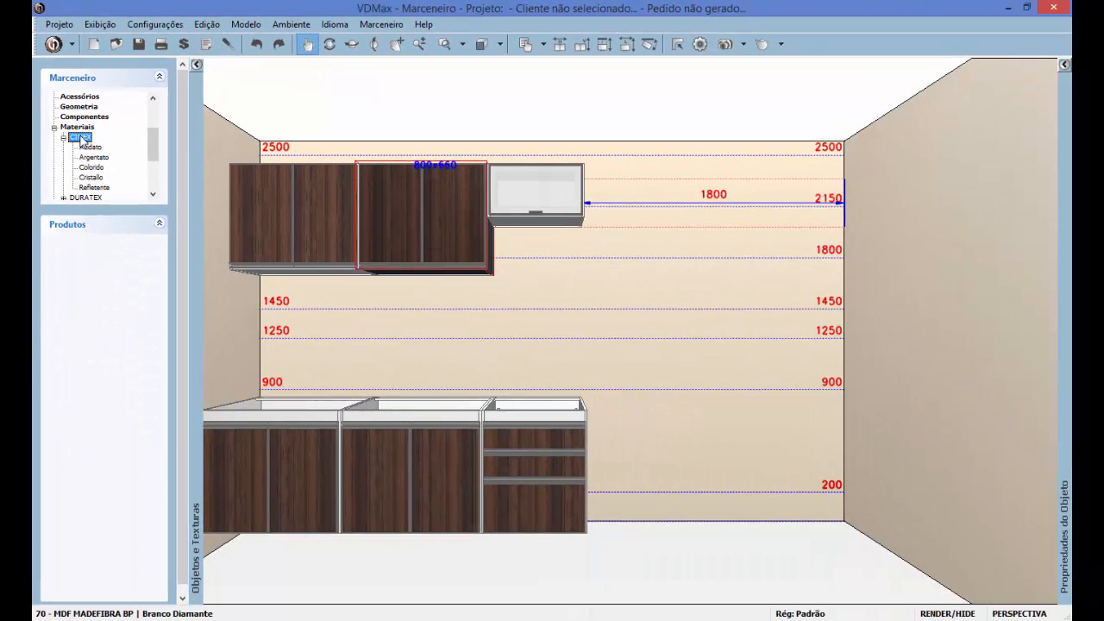
{"action": "left_click", "coordinate": [130, 238]}
{"action": "left_click", "coordinate": [138, 590]}
{"action": "left_click_drag", "start_coordinate": [99, 417], "coordinate": [527, 180]}
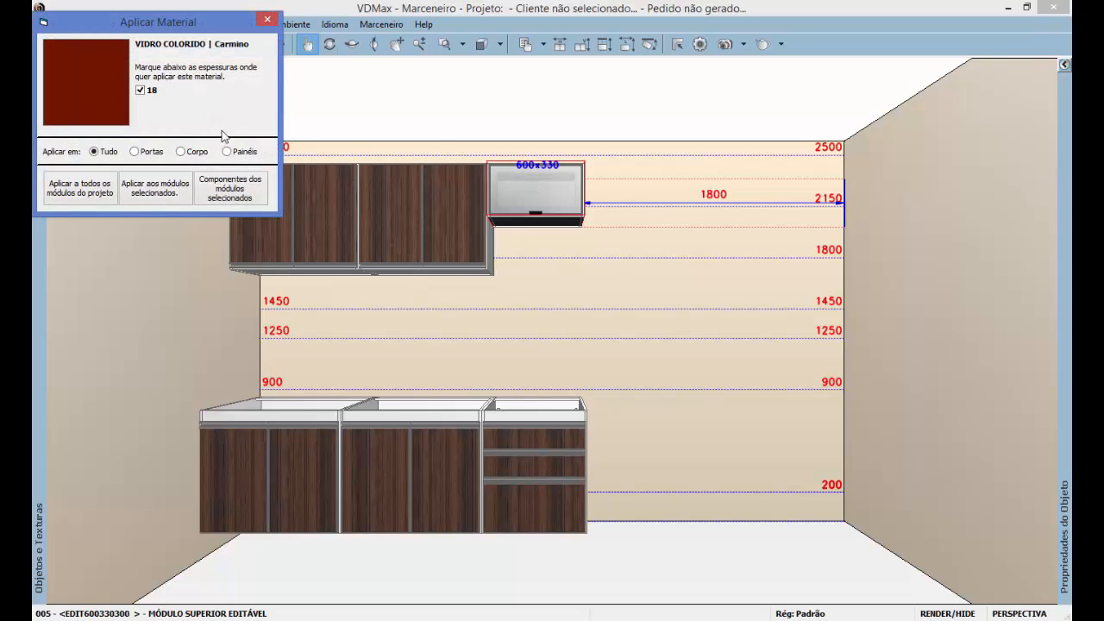
{"action": "left_click", "coordinate": [97, 194]}
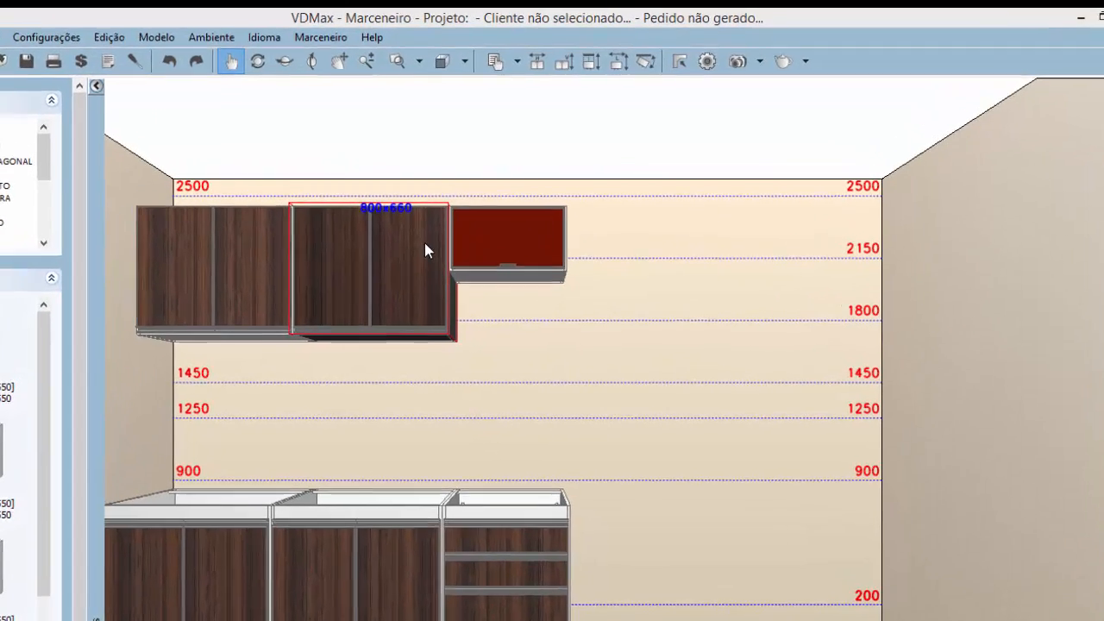
Step: Associate four DOB90 90° hinges with the 800x660 upper cabinet and save the hardware assignment
{"action": "right_click", "coordinate": [469, 198]}
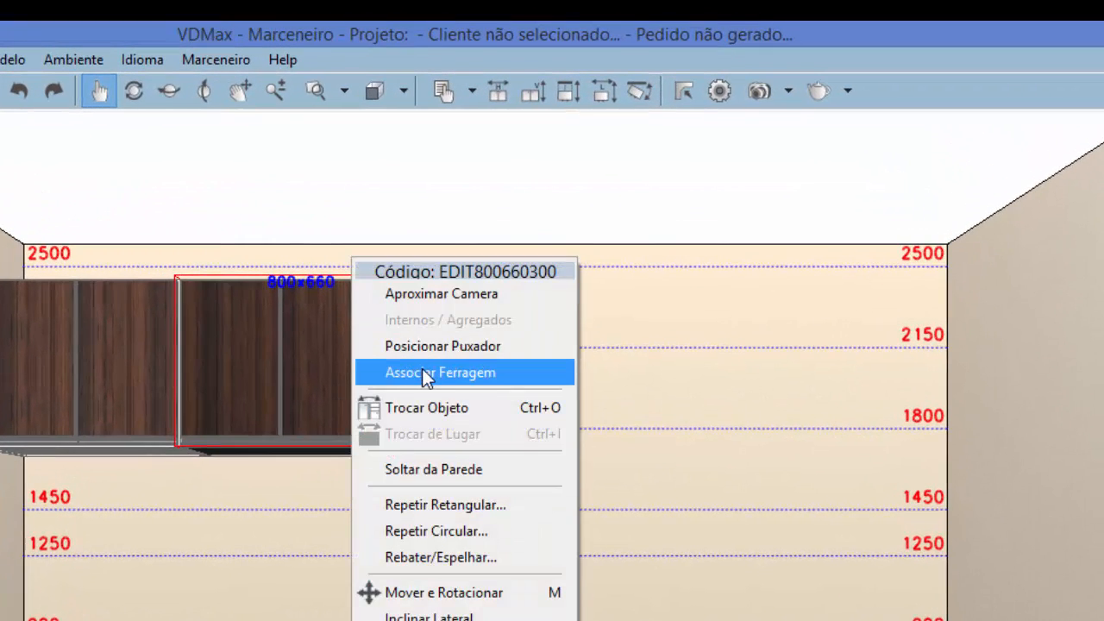
{"action": "left_click", "coordinate": [422, 372]}
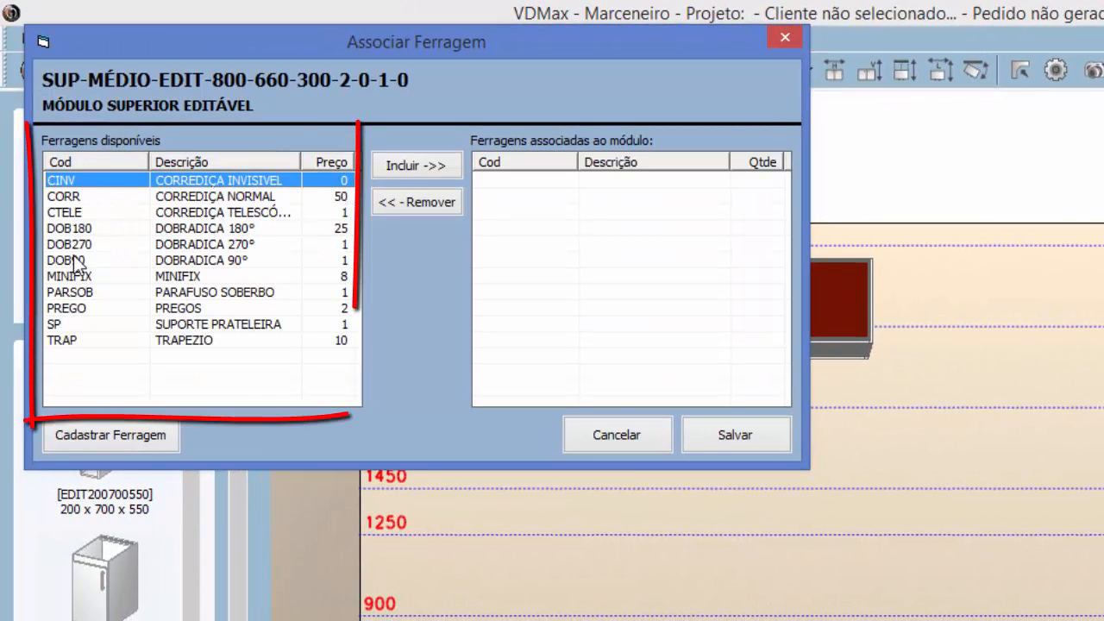
{"action": "left_click", "coordinate": [76, 260]}
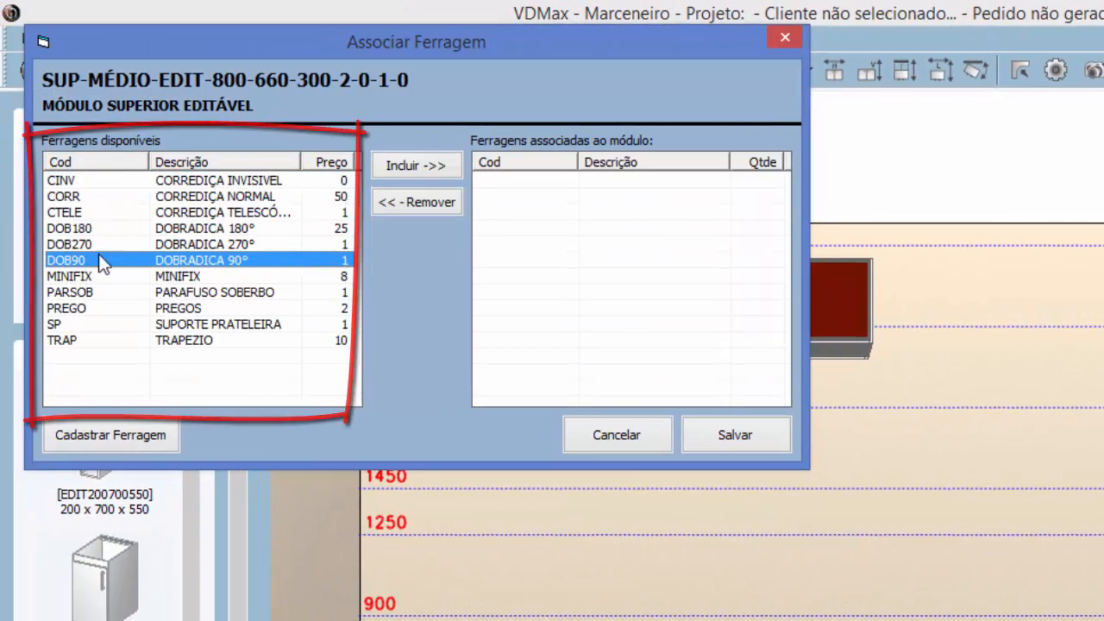
{"action": "left_click", "coordinate": [417, 166]}
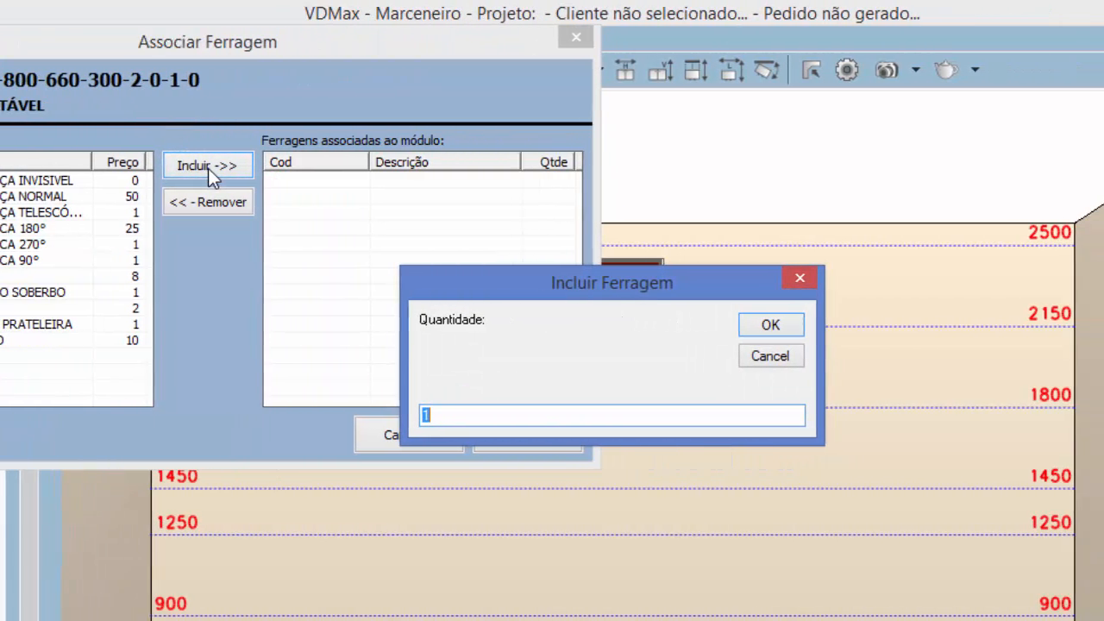
{"action": "type", "text": "4"}
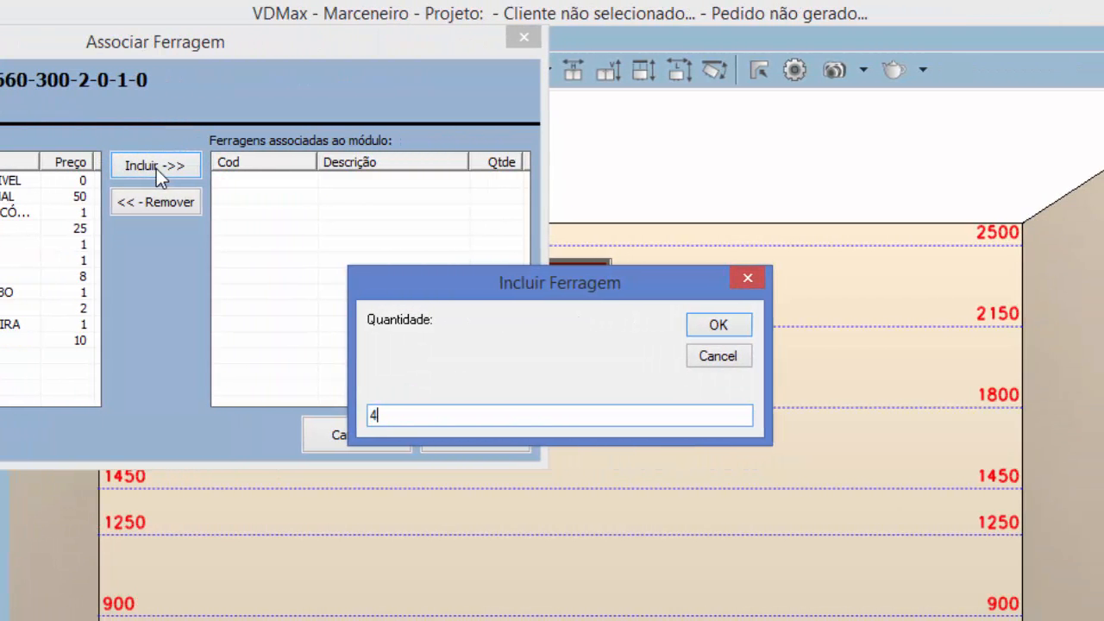
{"action": "left_click", "coordinate": [725, 325]}
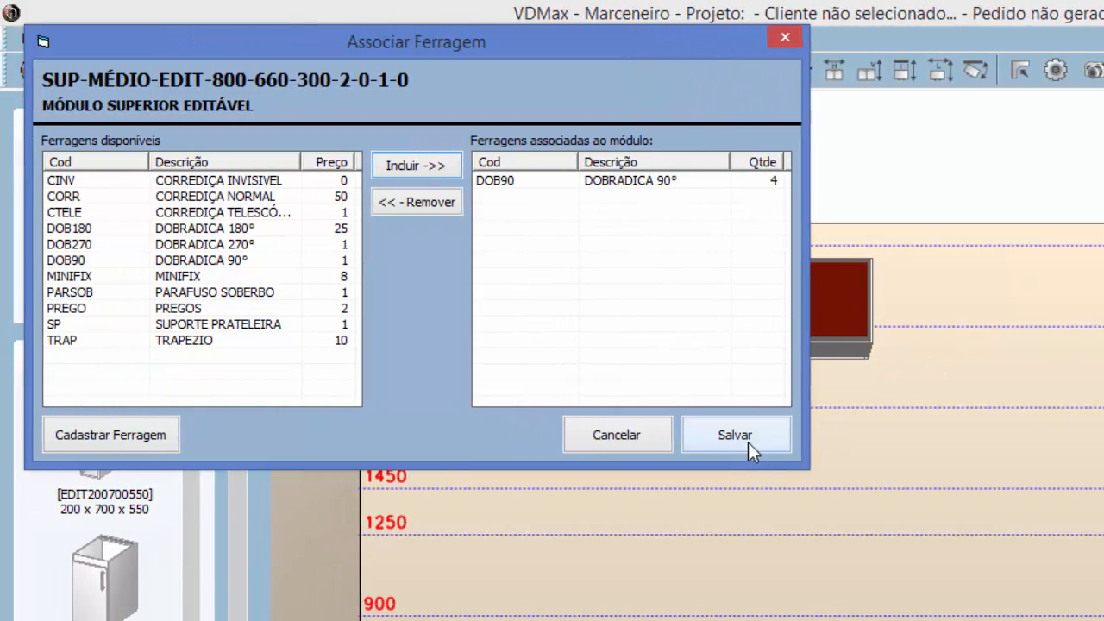
{"action": "left_click", "coordinate": [735, 435]}
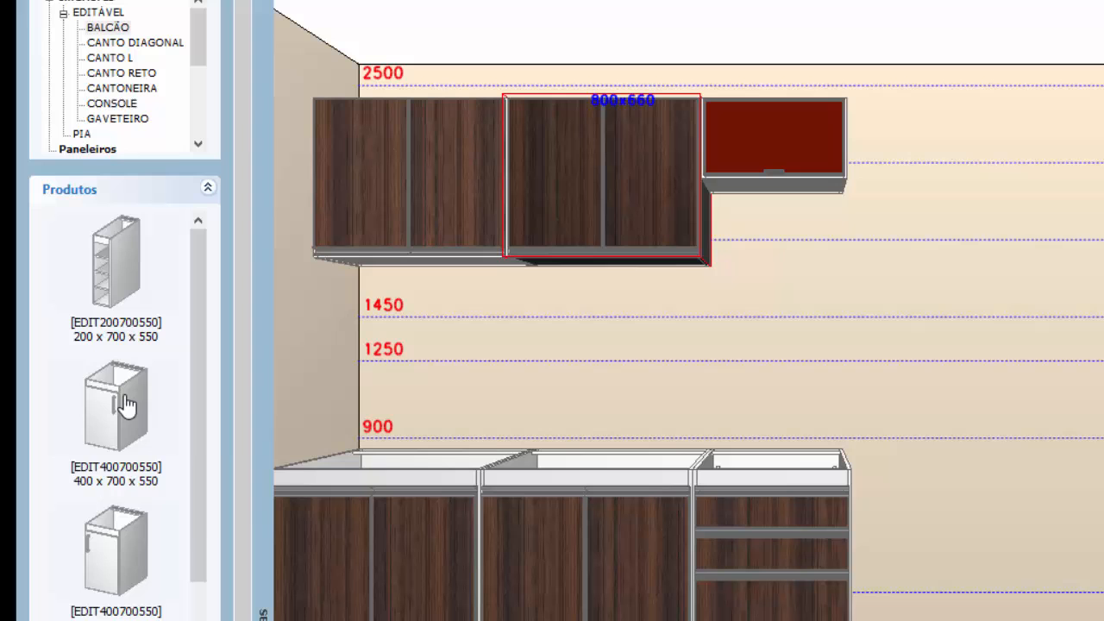
Step: Associate two DOB90 90° hinges with the first 400 x 700 x 550 counter in the library and save
{"action": "right_click", "coordinate": [105, 361]}
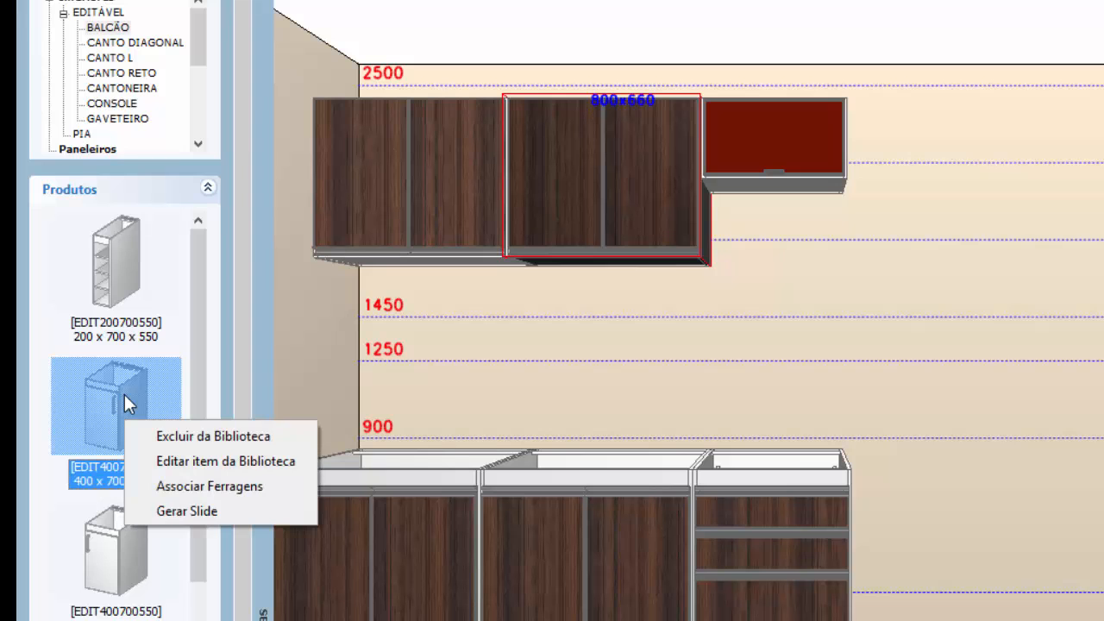
{"action": "left_click", "coordinate": [251, 485]}
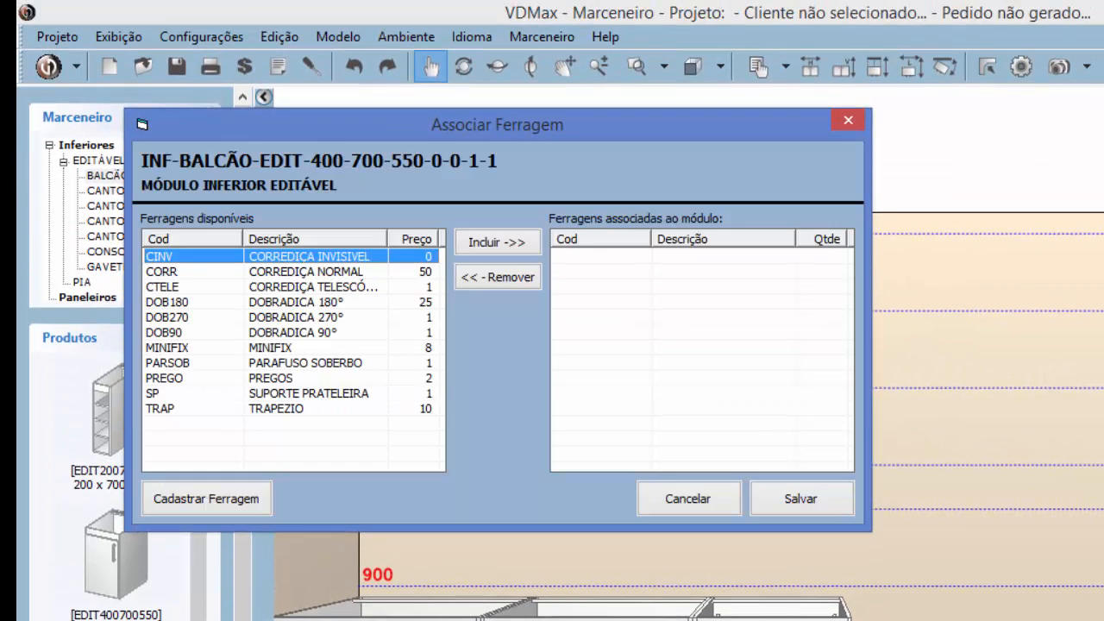
{"action": "left_click", "coordinate": [163, 334]}
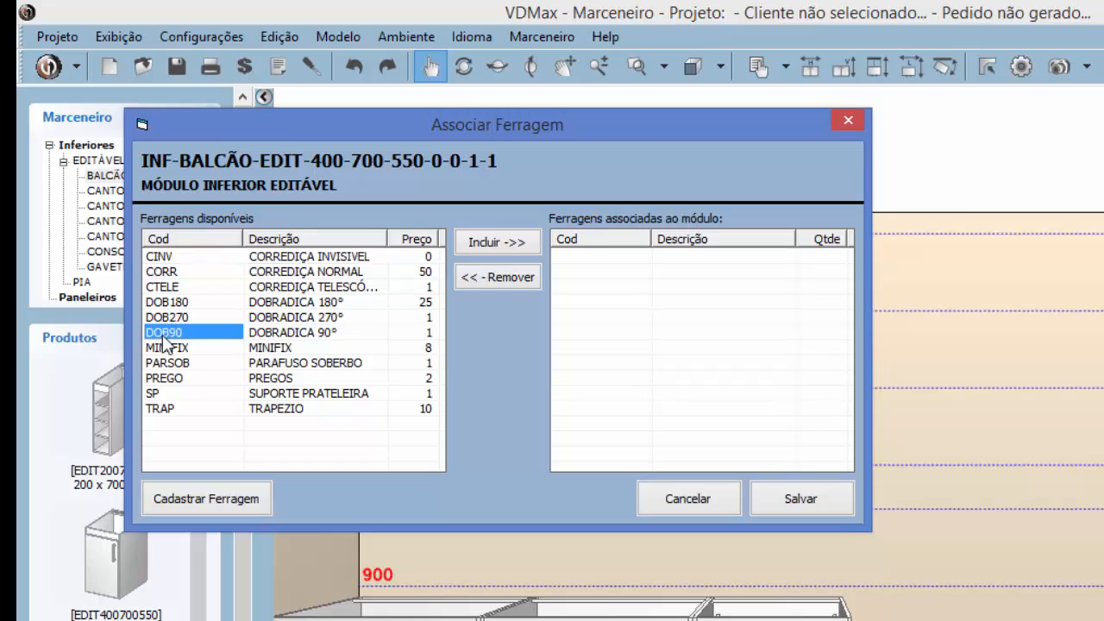
{"action": "left_click", "coordinate": [497, 239]}
{"action": "type", "text": "2"}
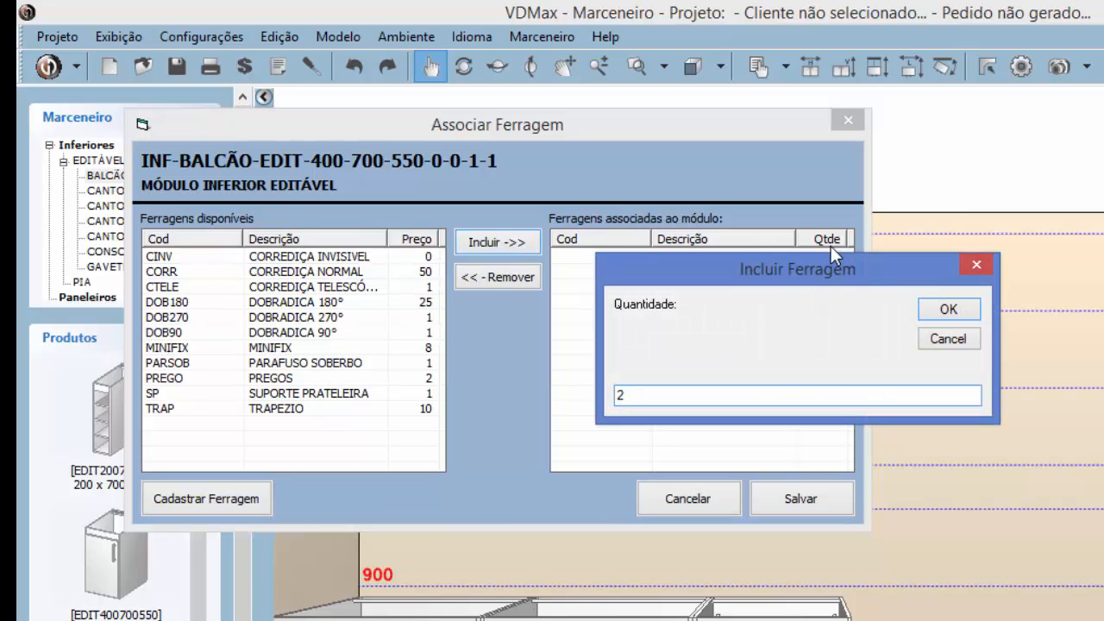
{"action": "left_click", "coordinate": [948, 309]}
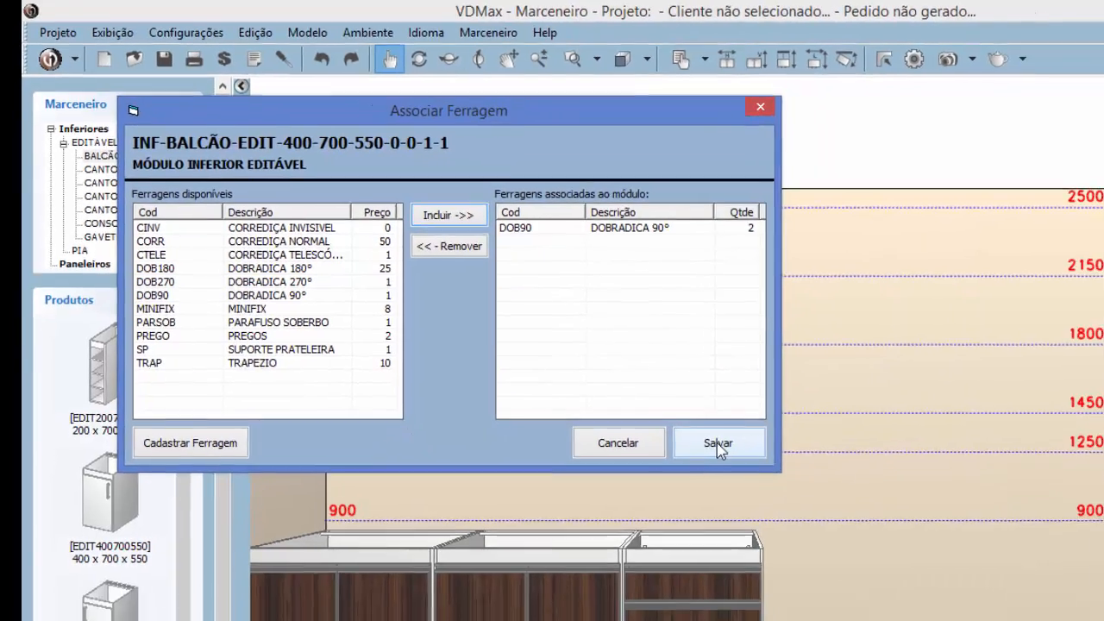
{"action": "left_click", "coordinate": [801, 499]}
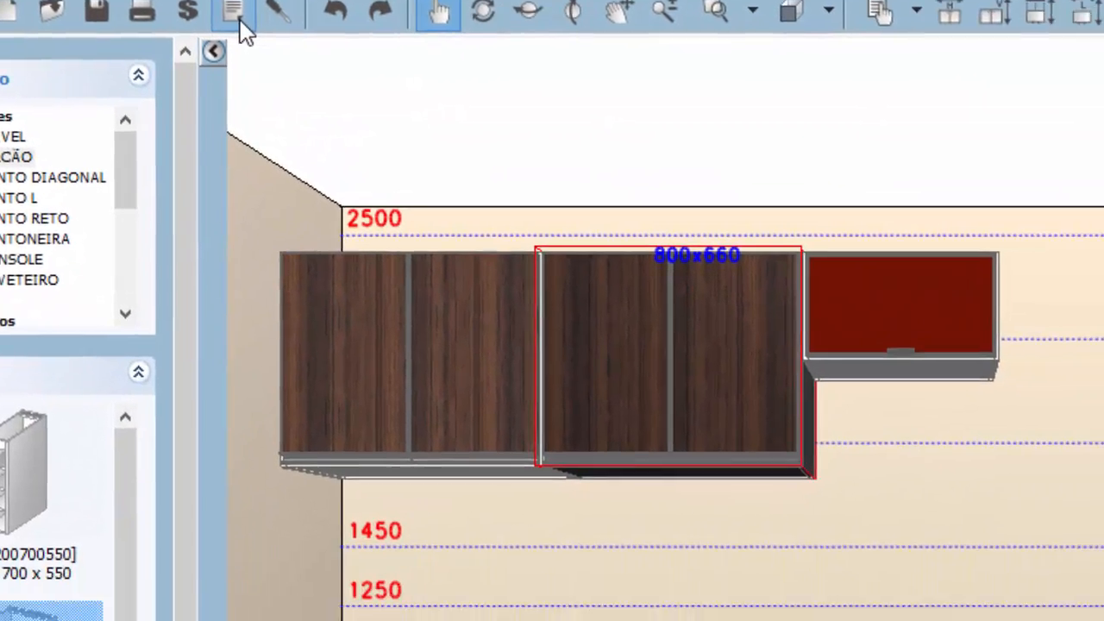
Step: Generate the project's material list, entering the access password to unlock it
{"action": "left_click", "coordinate": [361, 99]}
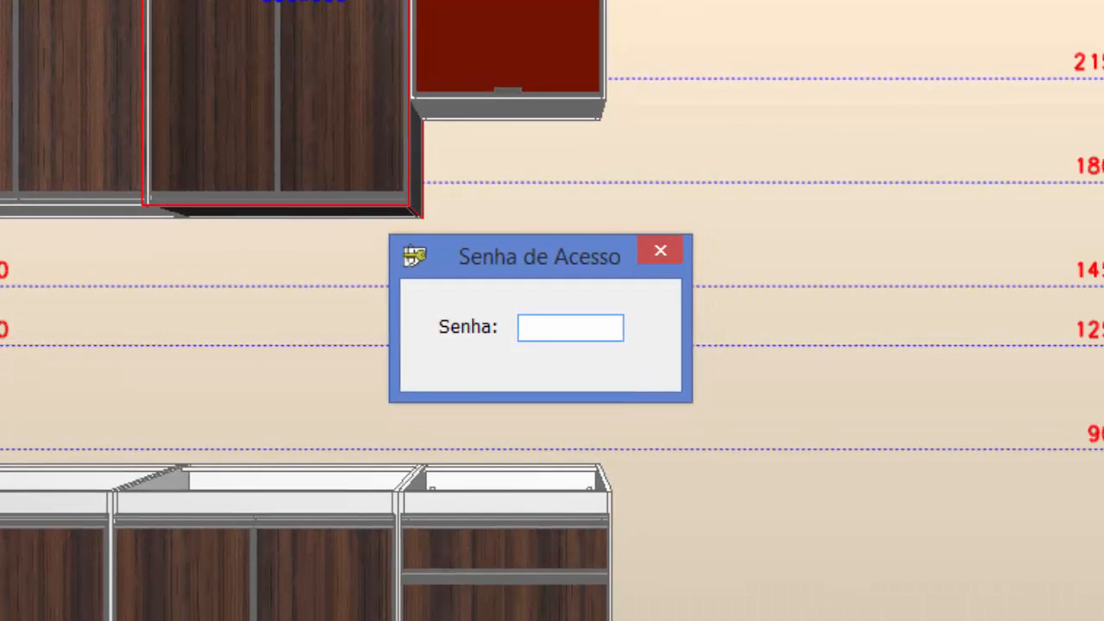
{"action": "type", "text": "***"}
{"action": "key", "text": "Return"}
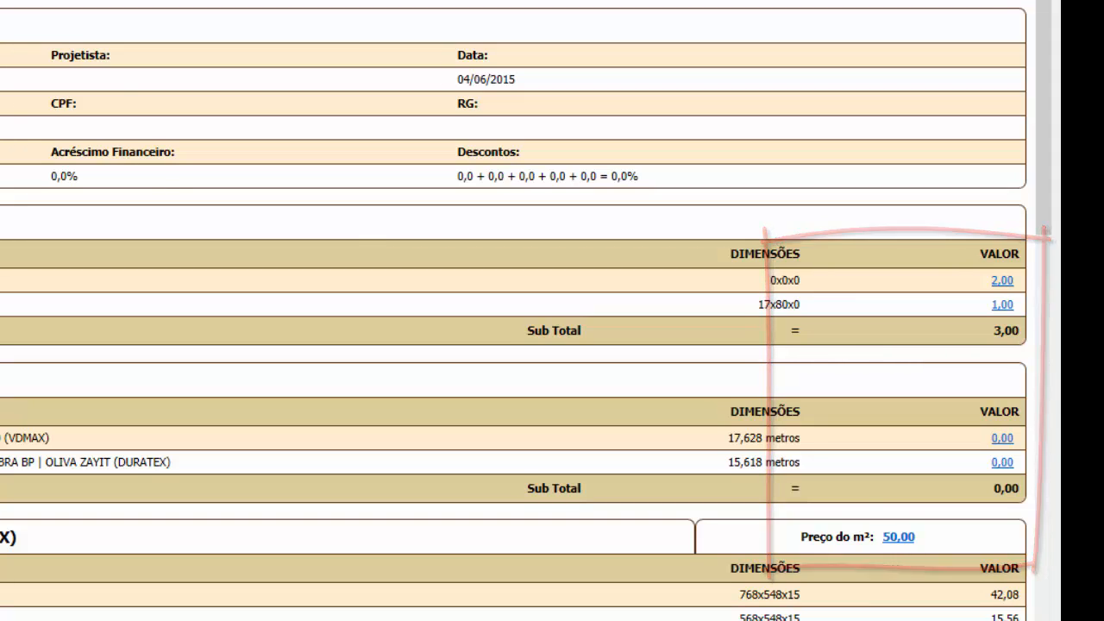
Step: Set the price per square metre of the 15 mm MDF BRANCO sheet to 70 in the material list
{"action": "left_click", "coordinate": [893, 537]}
{"action": "type", "text": "70"}
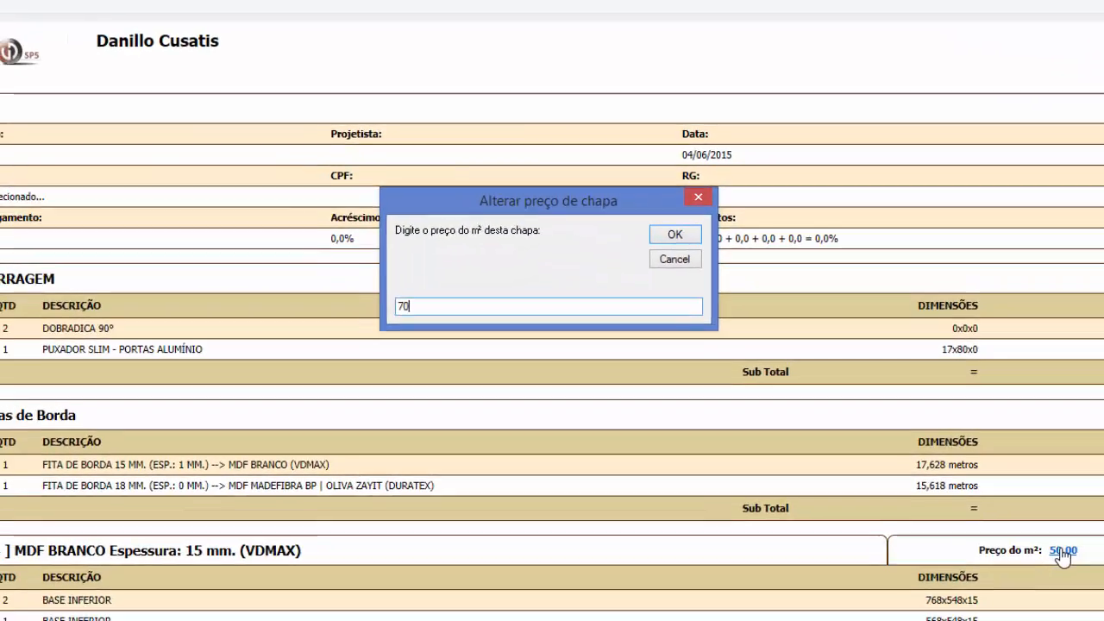
{"action": "key", "text": "Return"}
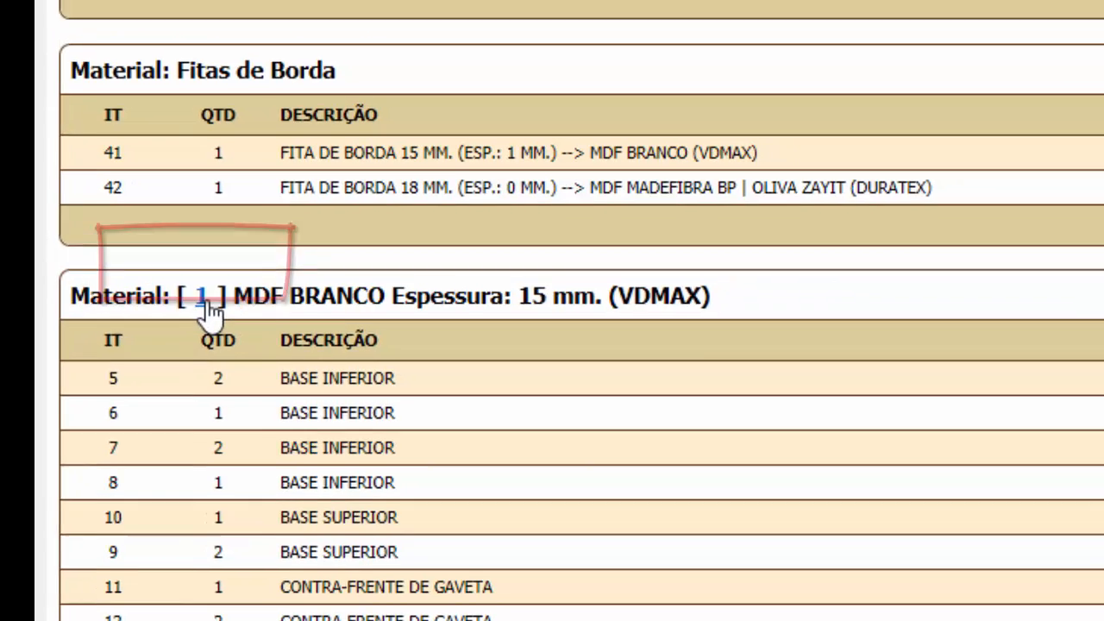
Step: Examine the raw material record of the 15 mm MDF BRANCO, and close the record and the material list
{"action": "left_click", "coordinate": [245, 262]}
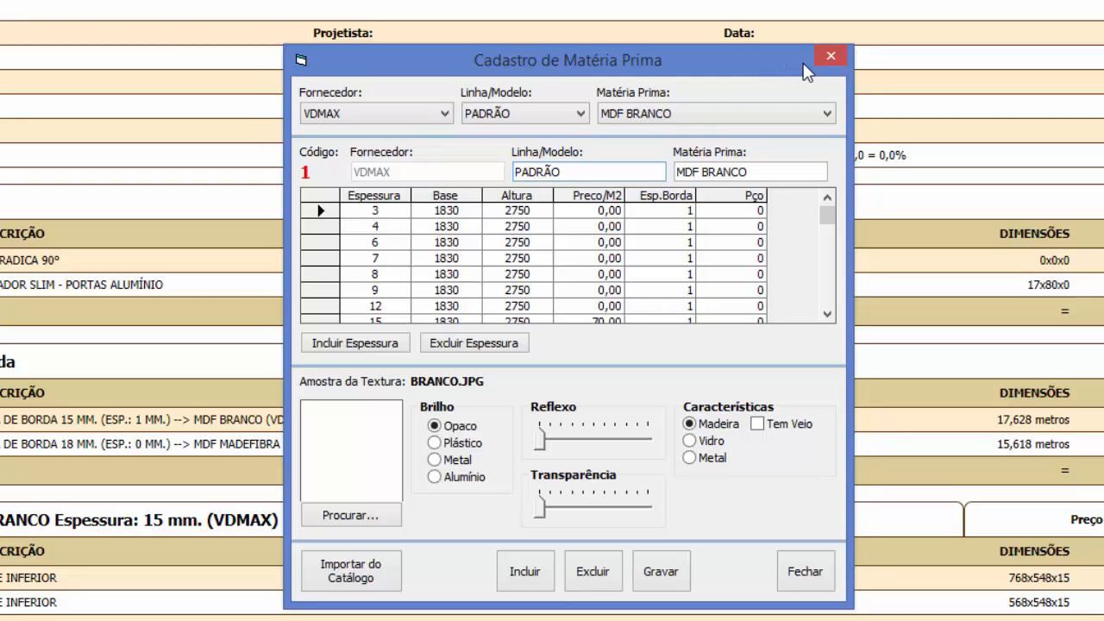
{"action": "left_click", "coordinate": [831, 56]}
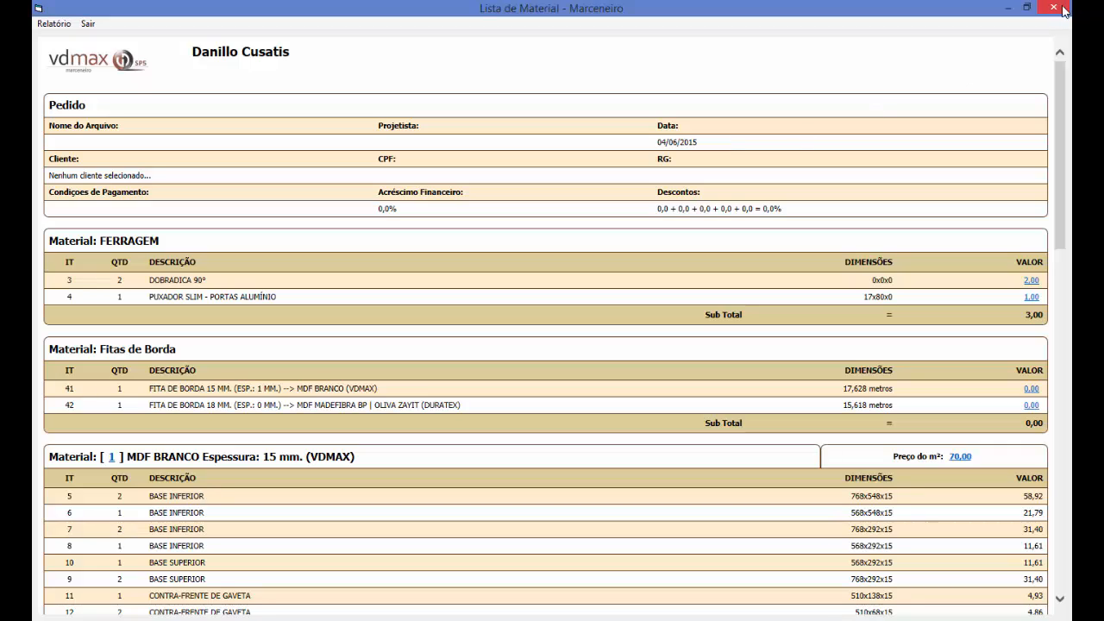
{"action": "left_click", "coordinate": [1062, 9]}
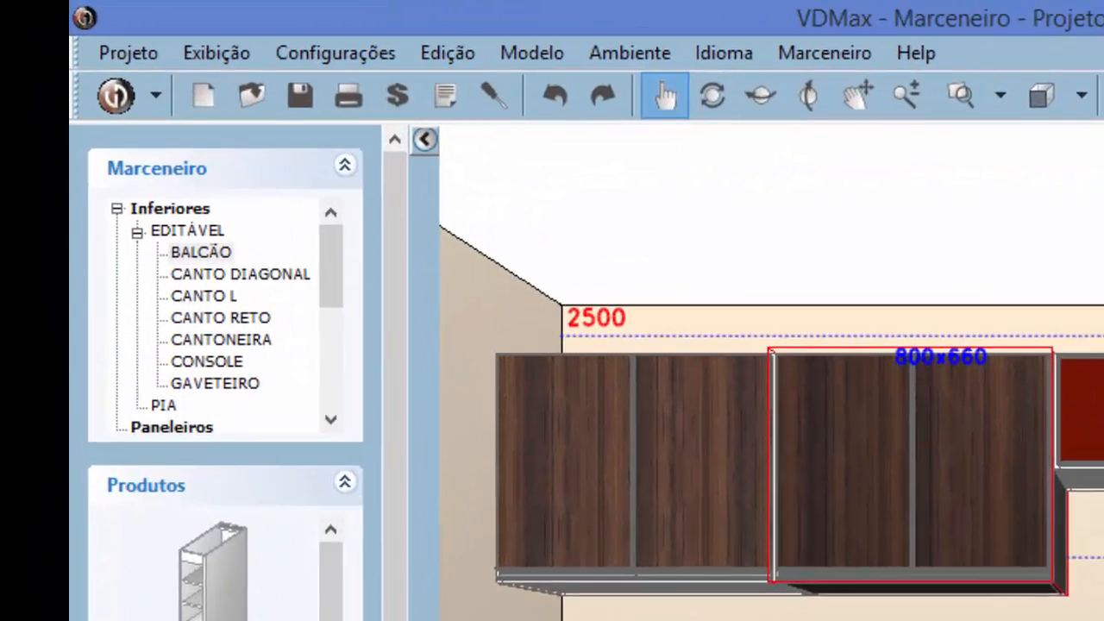
Step: Open the store registration (Cadastro de Loja), entering the access password to unlock it
{"action": "left_click", "coordinate": [499, 101]}
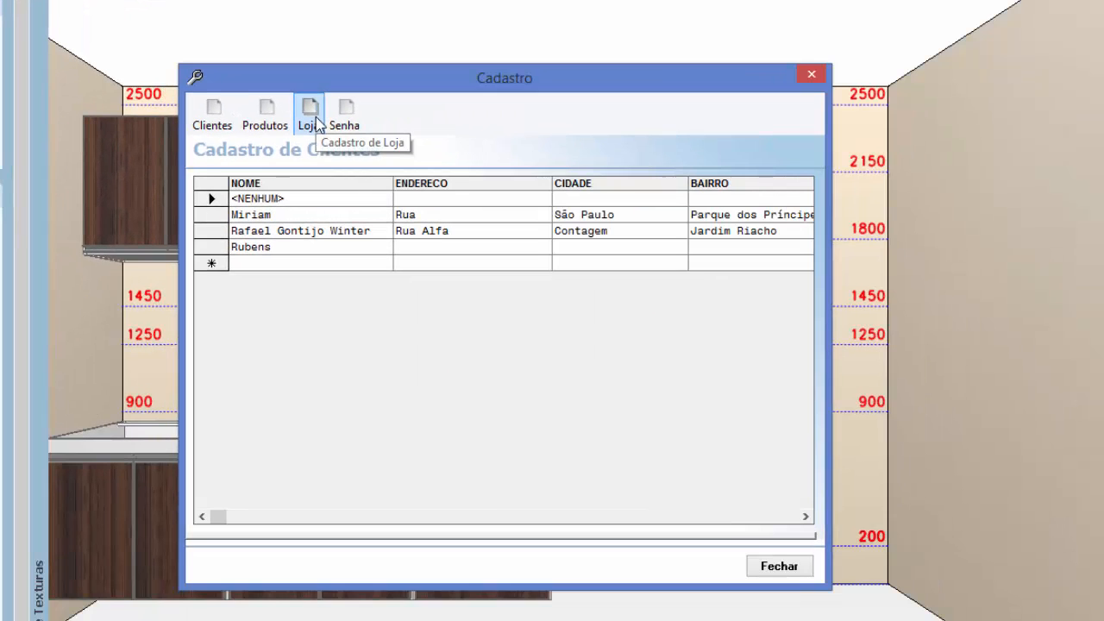
{"action": "left_click", "coordinate": [1099, 440]}
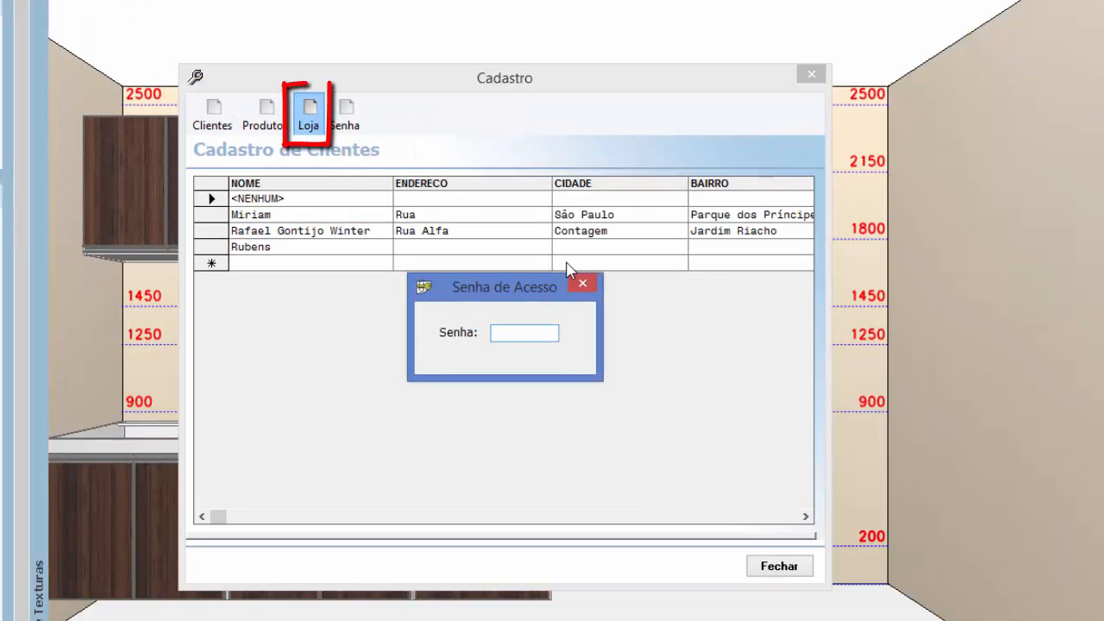
{"action": "type", "text": "***"}
{"action": "key", "text": "Return"}
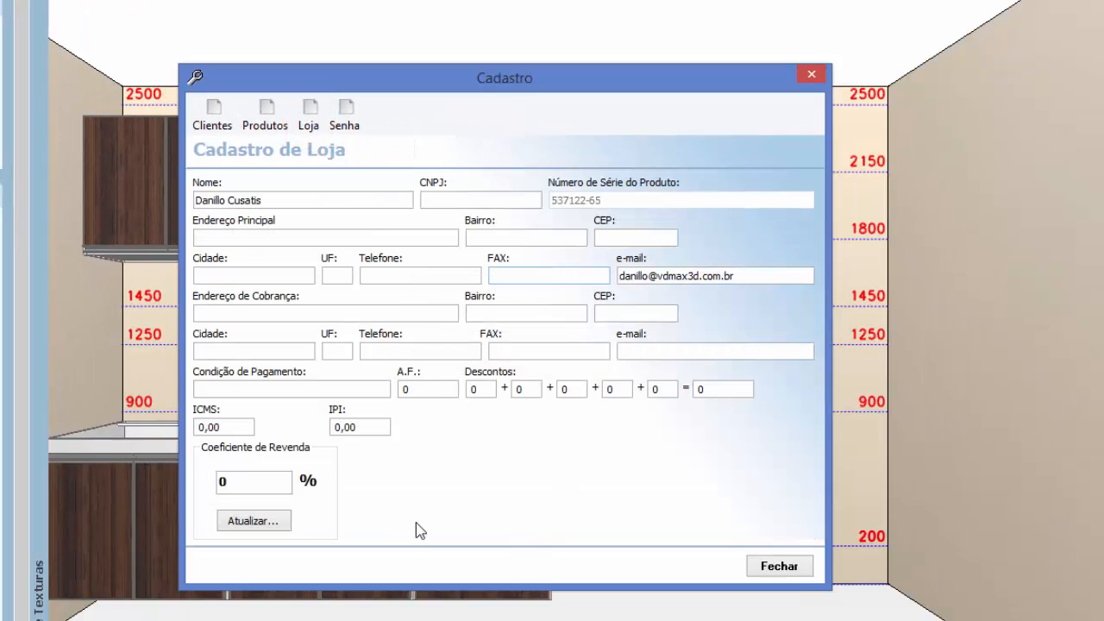
Step: Set the store's resale coefficient (Coeficiente de Revenda) to 250%, update it, and close the registration
{"action": "double_click", "coordinate": [272, 480]}
{"action": "type", "text": "250"}
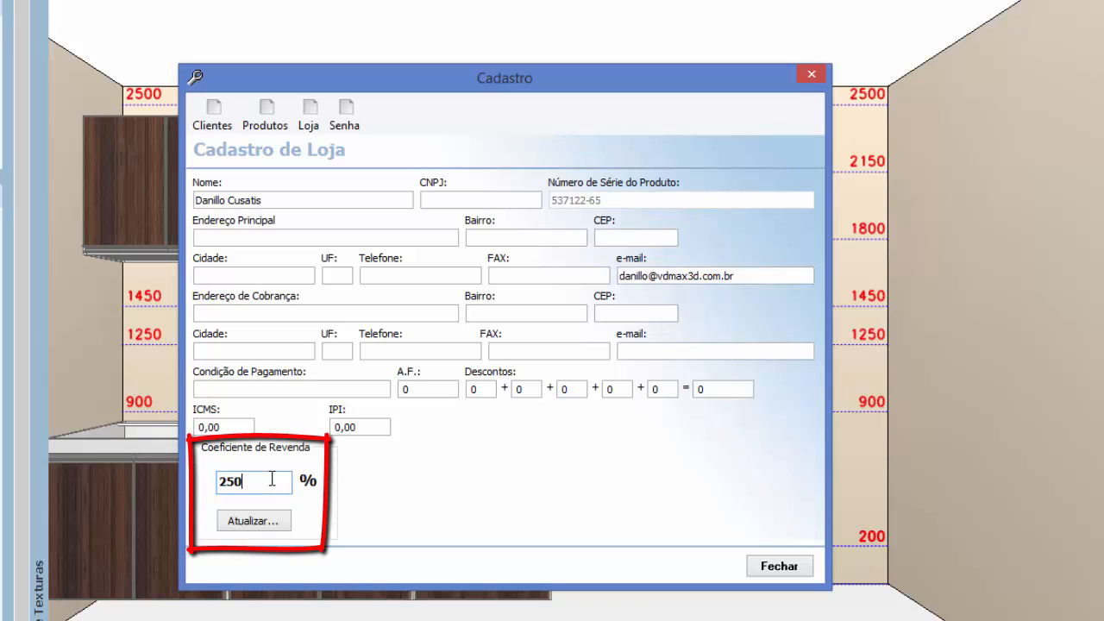
{"action": "left_click", "coordinate": [277, 525]}
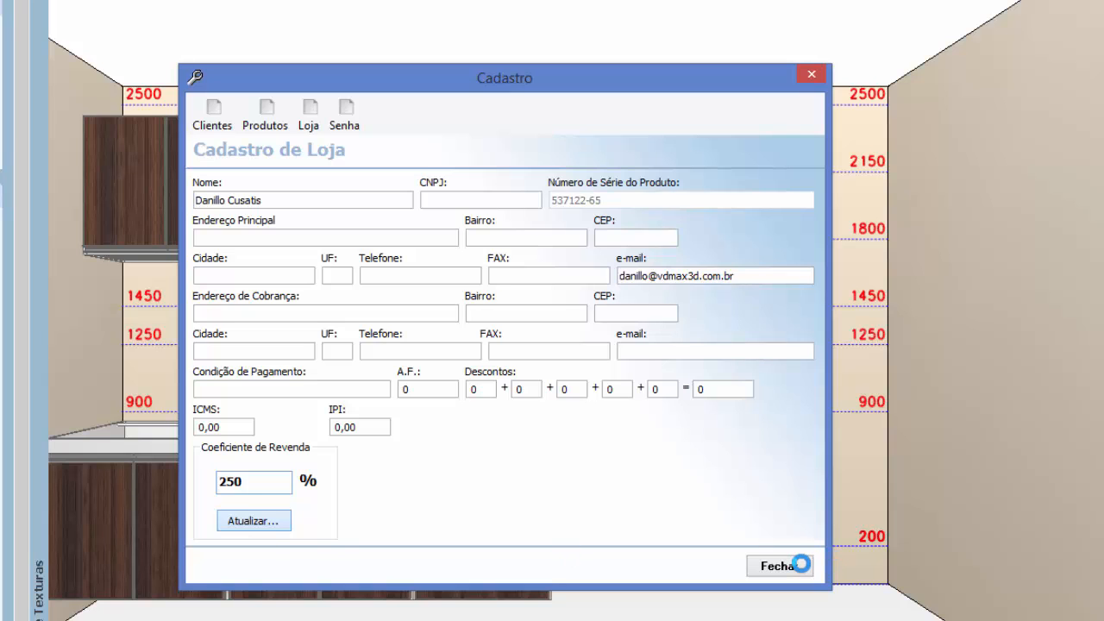
{"action": "left_click", "coordinate": [561, 380]}
{"action": "left_click", "coordinate": [789, 566]}
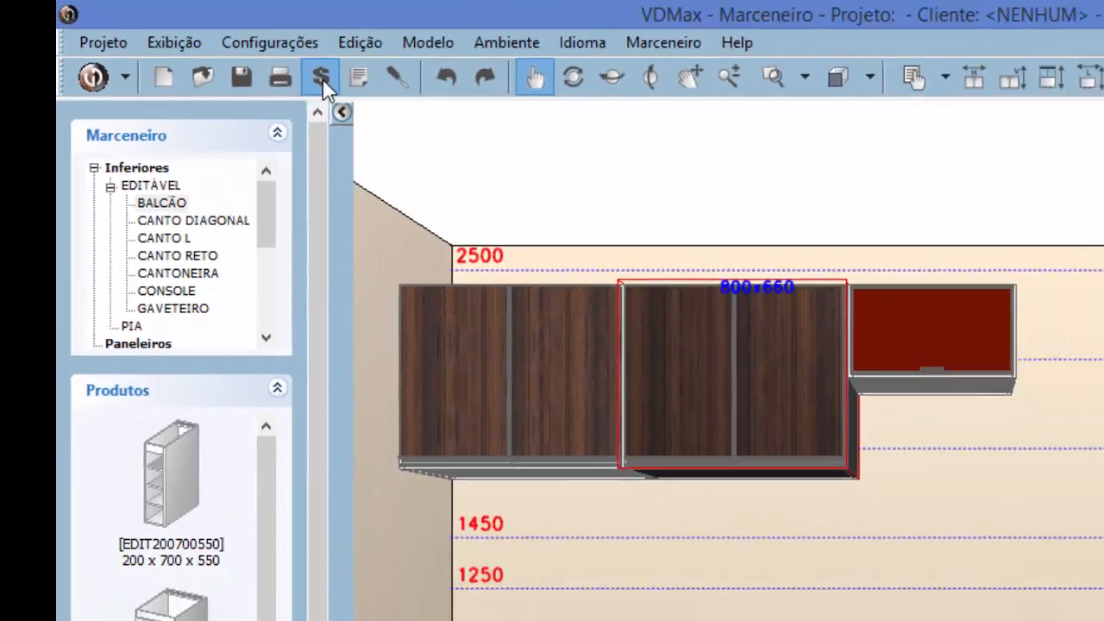
Step: Save the project as Teste in the Projetos folder
{"action": "left_click", "coordinate": [477, 115]}
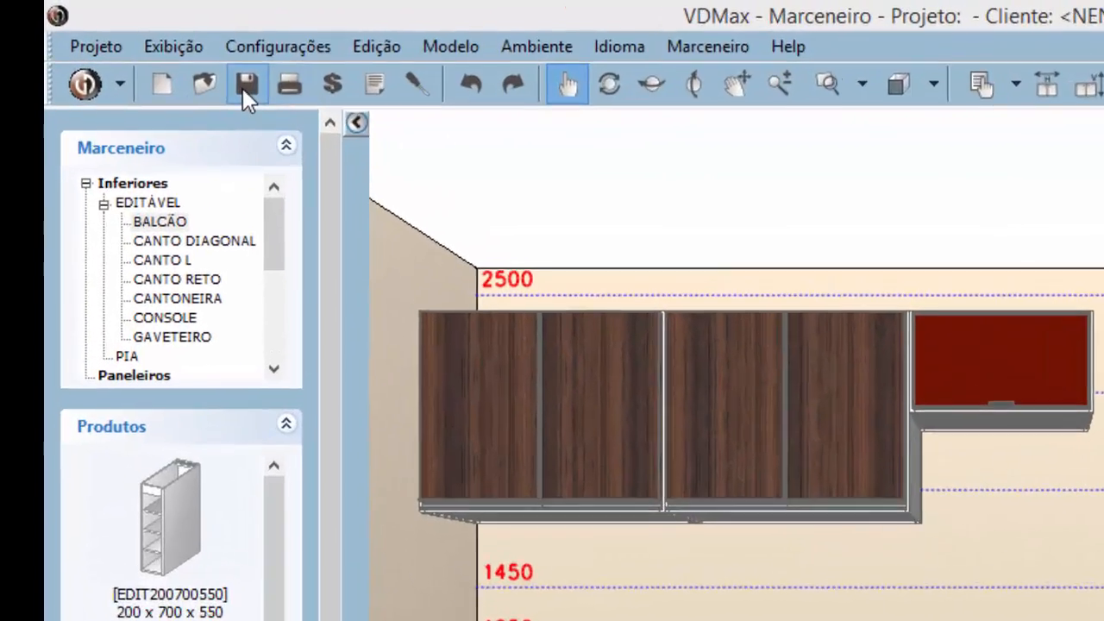
{"action": "left_click", "coordinate": [137, 46]}
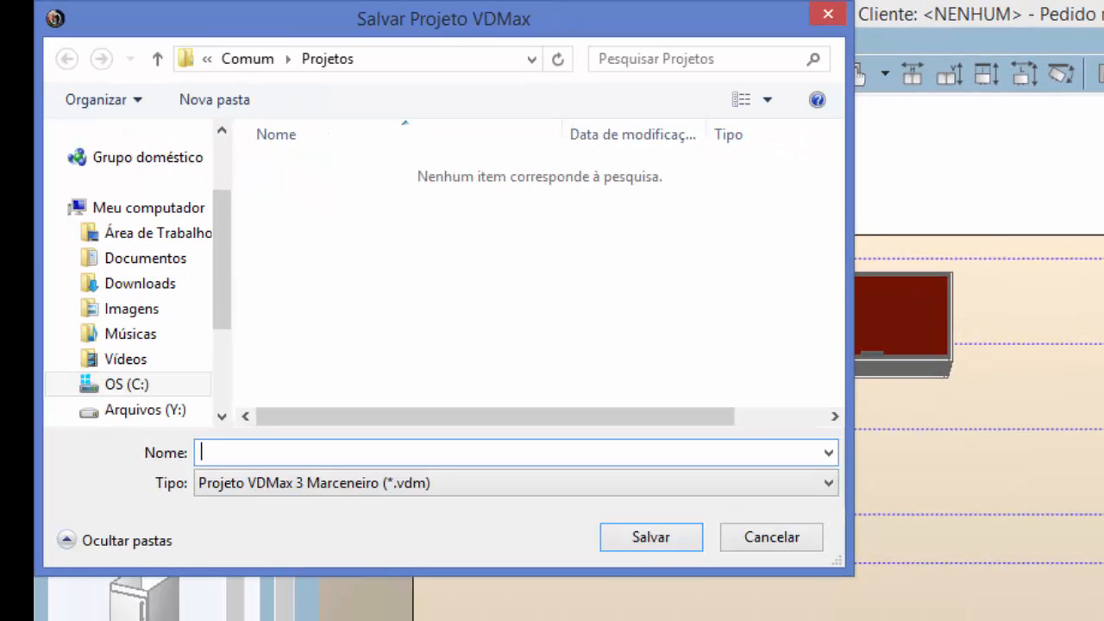
{"action": "type", "text": "Teste"}
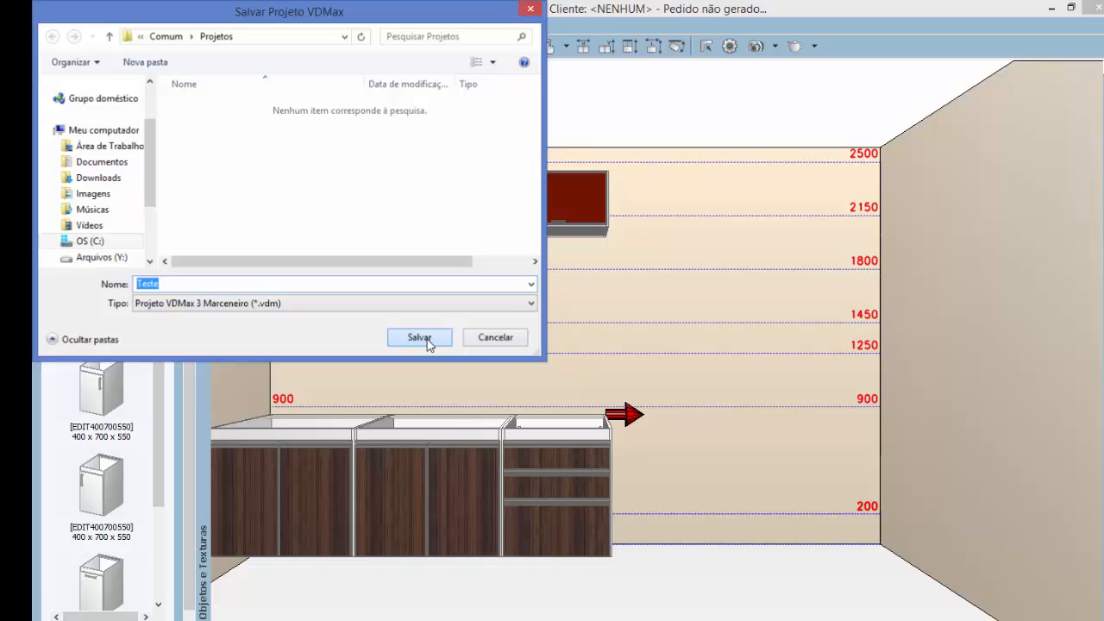
{"action": "left_click", "coordinate": [669, 542]}
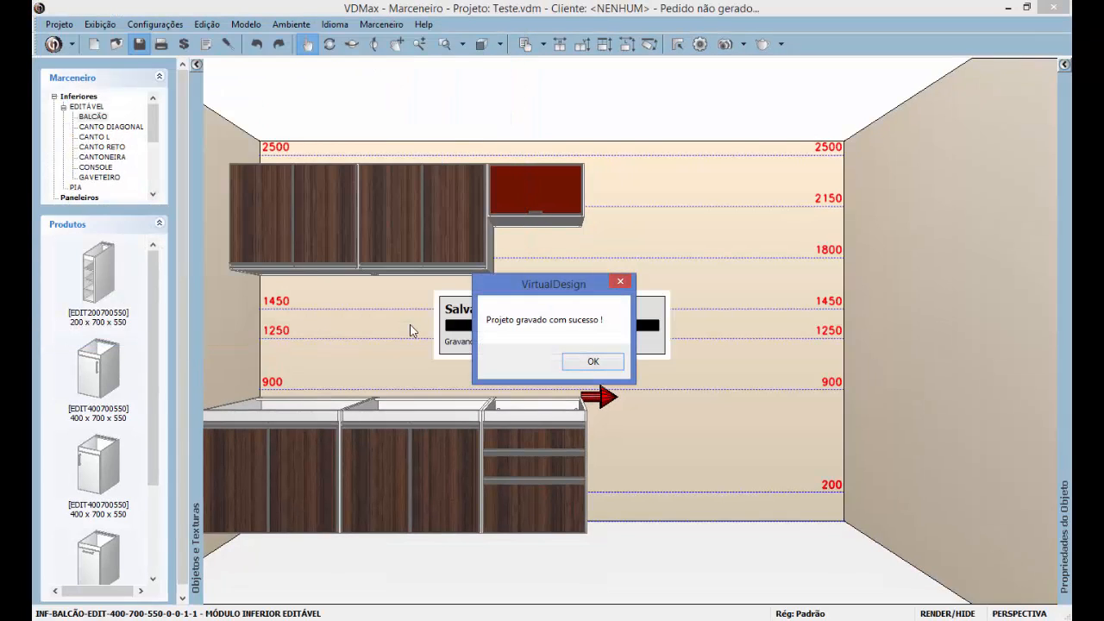
{"action": "left_click", "coordinate": [593, 362]}
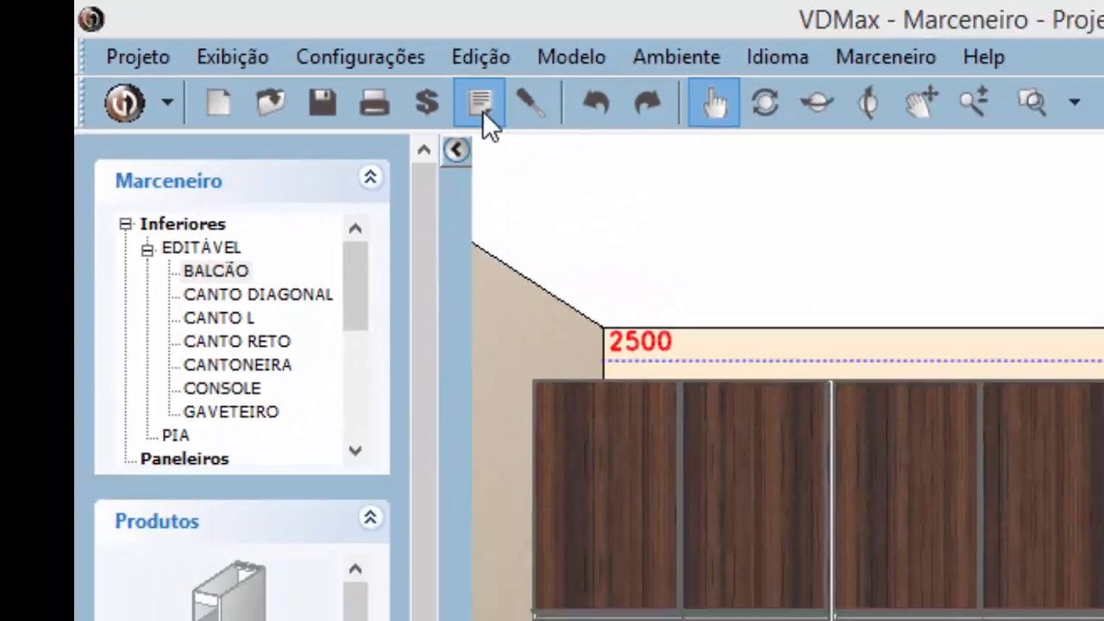
Step: Generate the material list of the saved Teste project, entering the access password to unlock it
{"action": "left_click", "coordinate": [481, 103]}
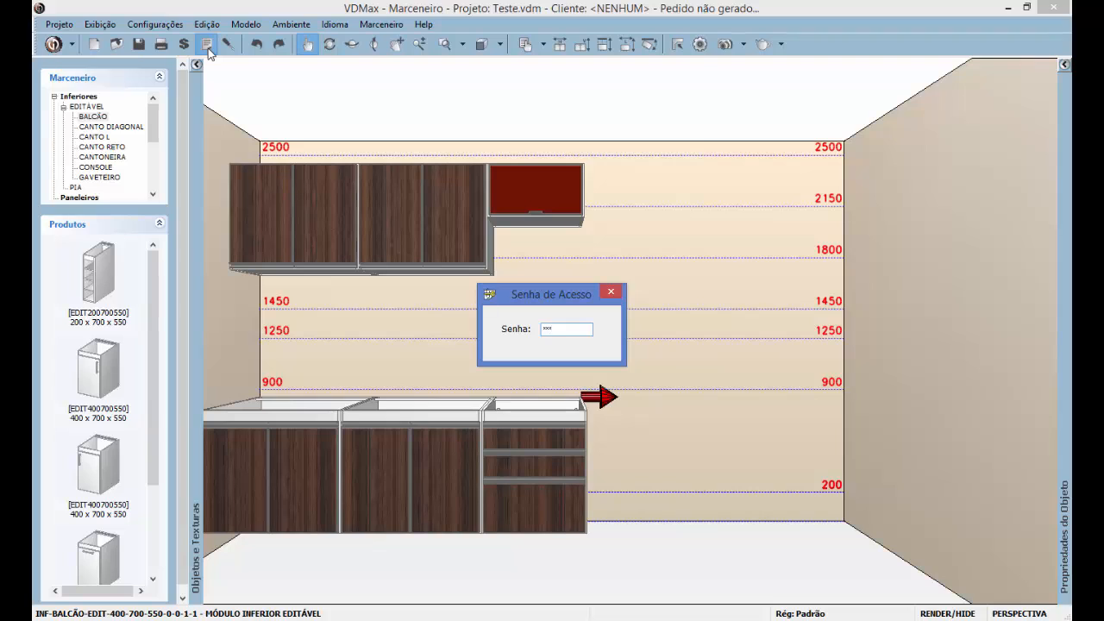
{"action": "key", "text": "Return"}
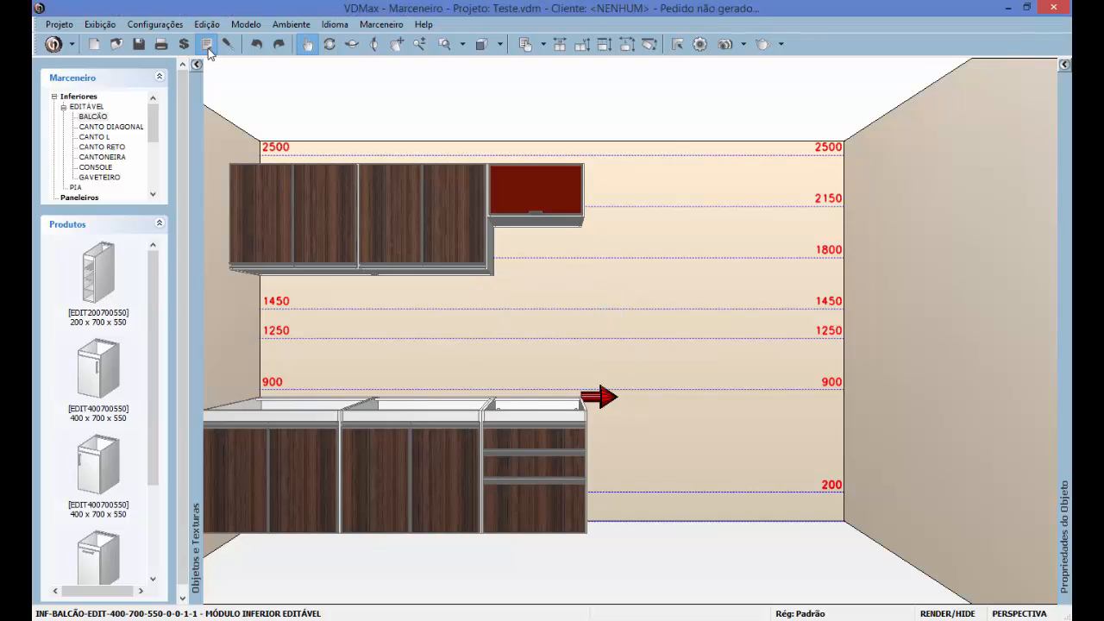
{"action": "left_click", "coordinate": [207, 44]}
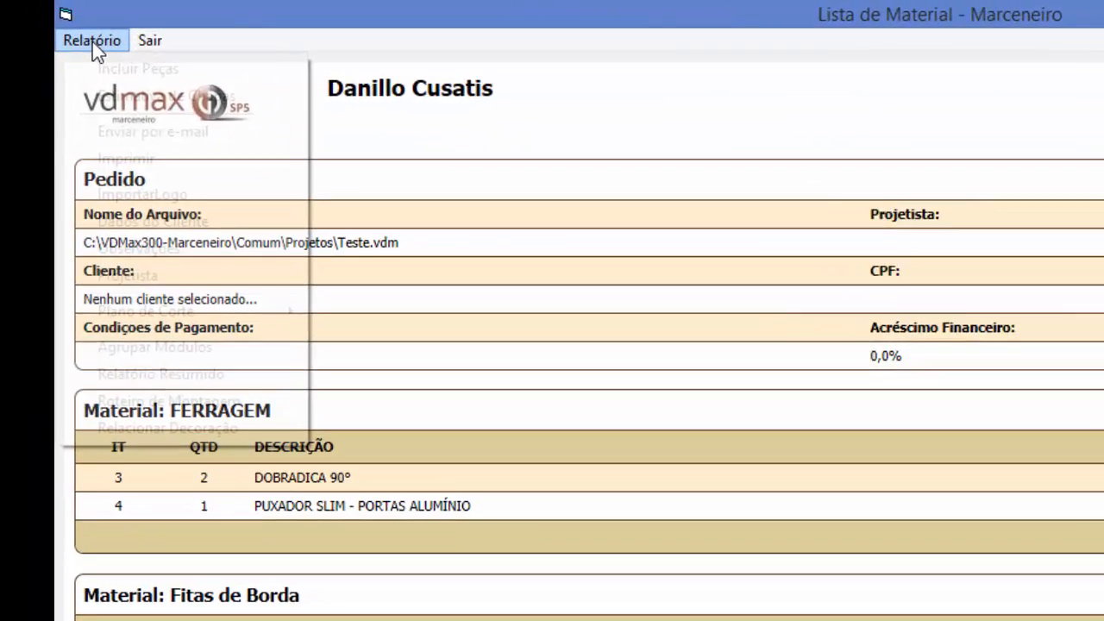
Step: Send the Teste project to the VDMax cutting plan, and close the optimizer and the material list
{"action": "left_click", "coordinate": [52, 23]}
{"action": "mouse_move", "coordinate": [210, 380]}
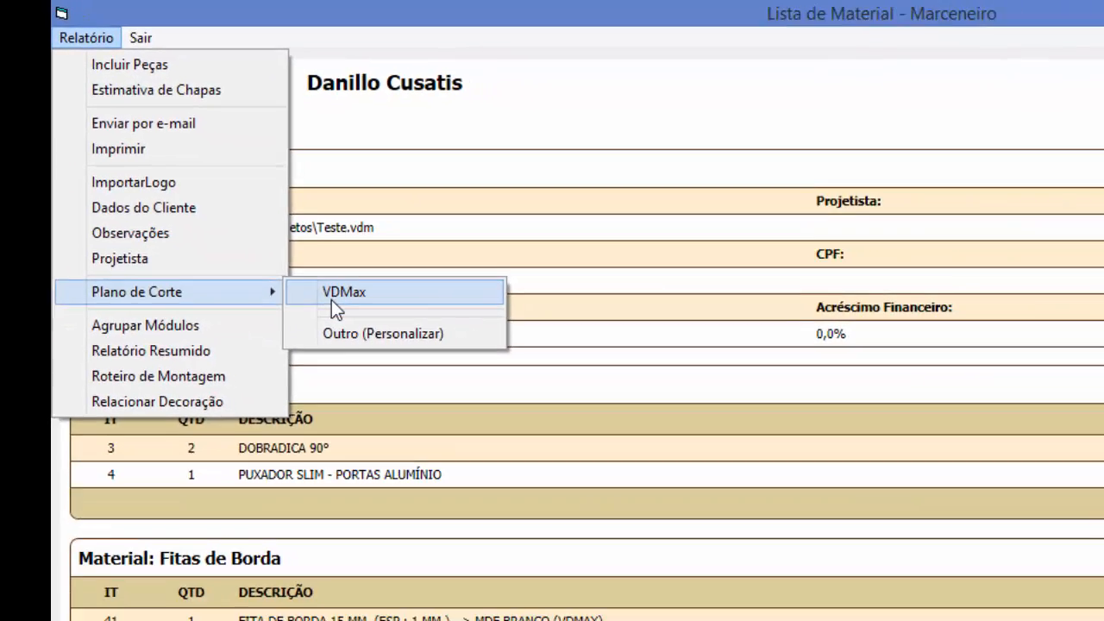
{"action": "left_click", "coordinate": [429, 380]}
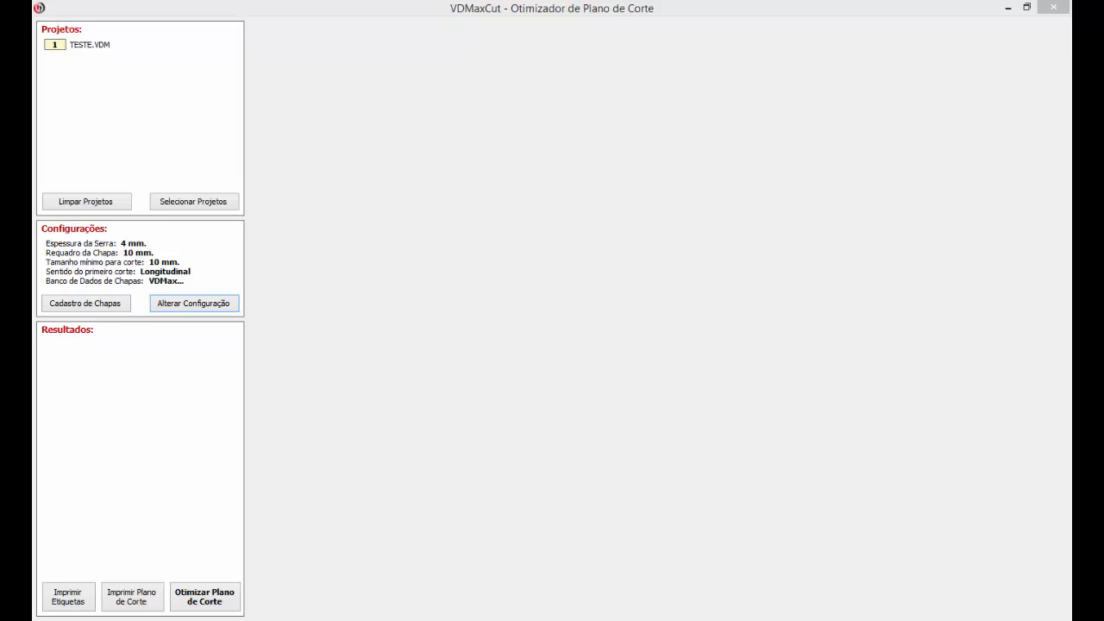
{"action": "left_click", "coordinate": [1055, 8]}
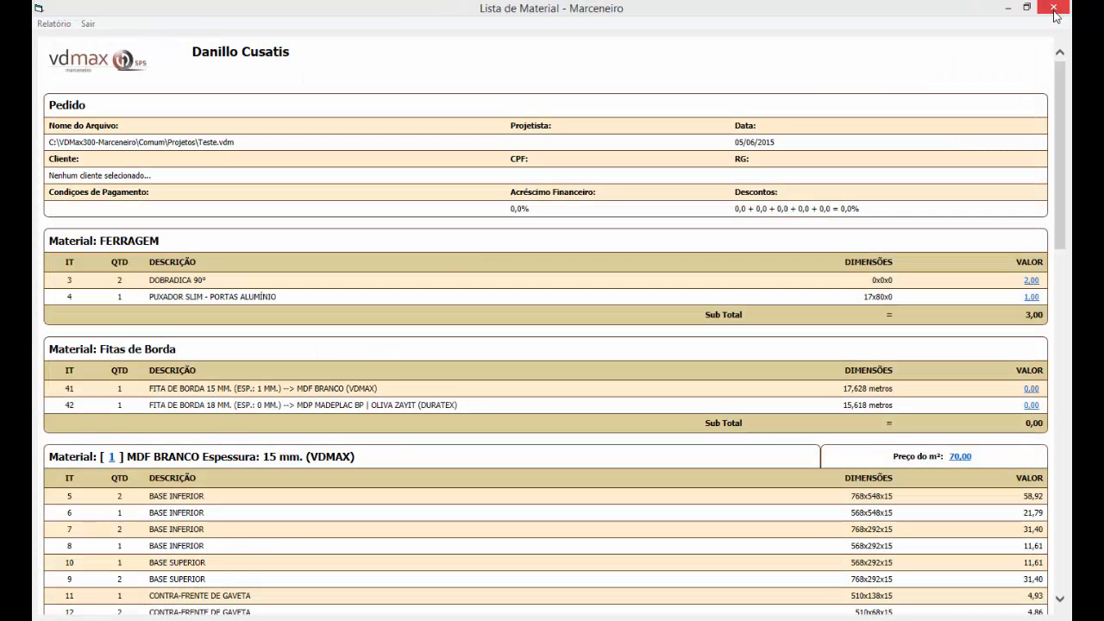
{"action": "left_click", "coordinate": [1055, 8]}
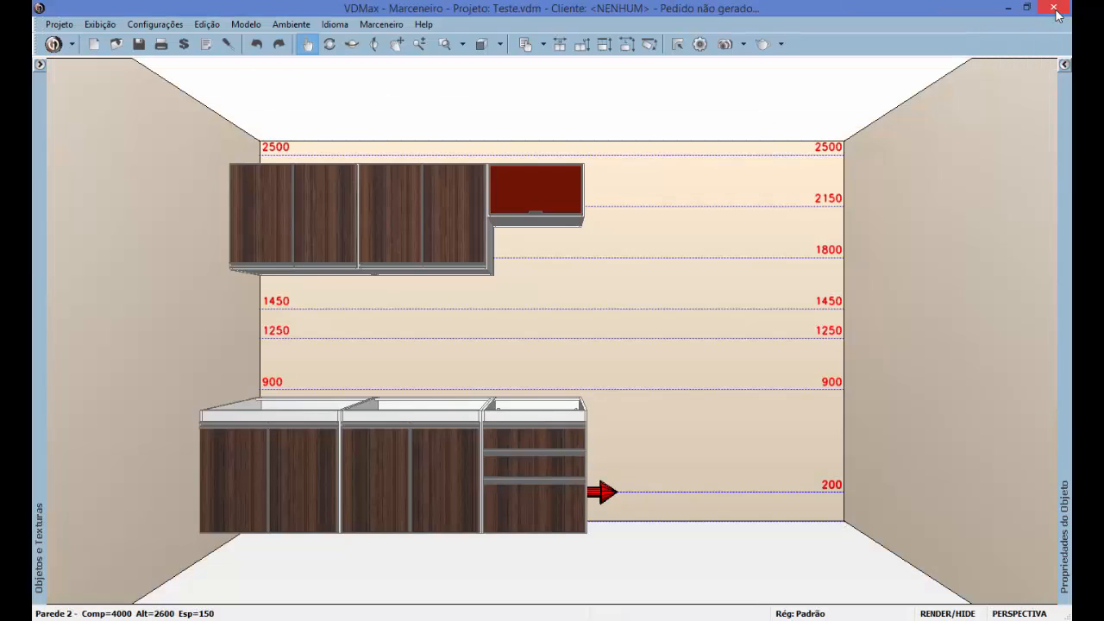
Step: Apply the Duratex material MDF MADEFIBRA BP Branco Ártico to the doors (Portas) of all modules in the project
{"action": "left_click", "coordinate": [39, 64]}
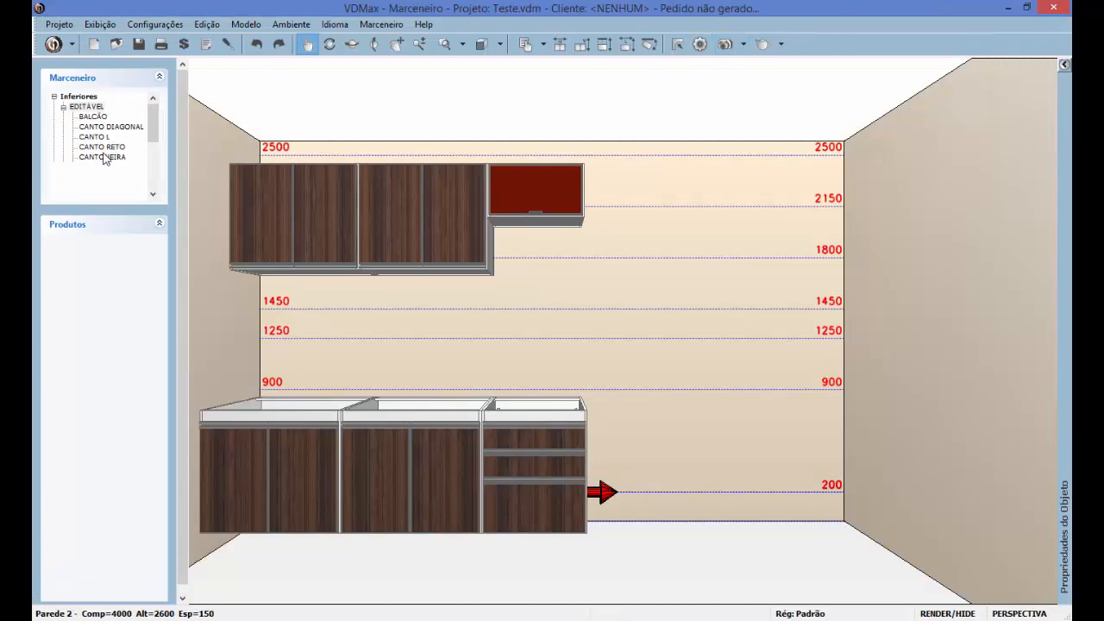
{"action": "left_click_drag", "start_coordinate": [157, 120], "coordinate": [157, 201]}
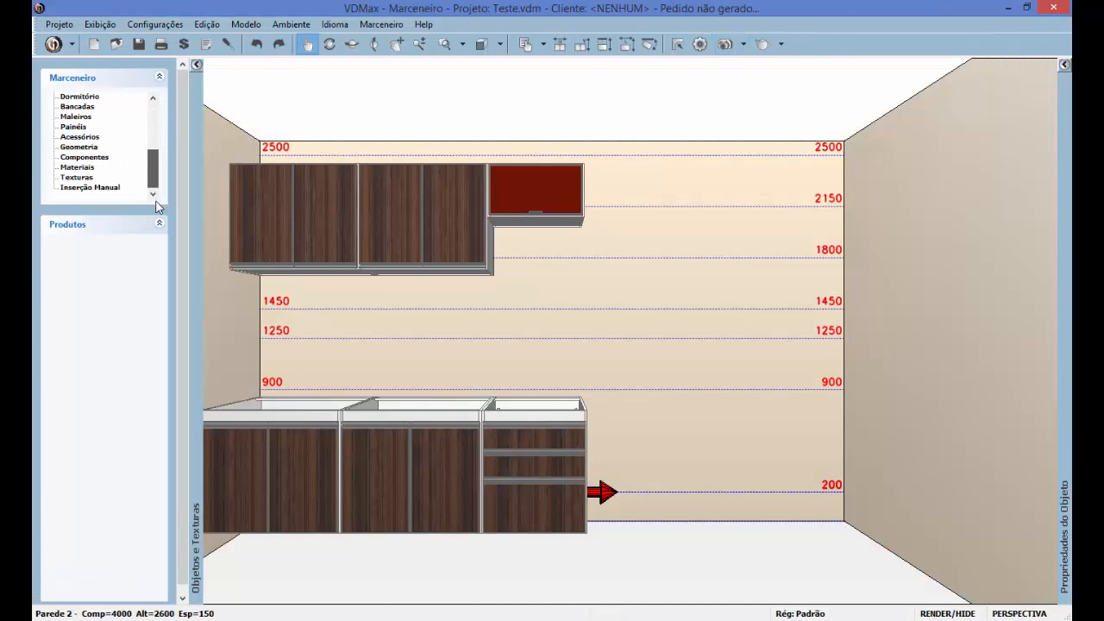
{"action": "left_click", "coordinate": [82, 167]}
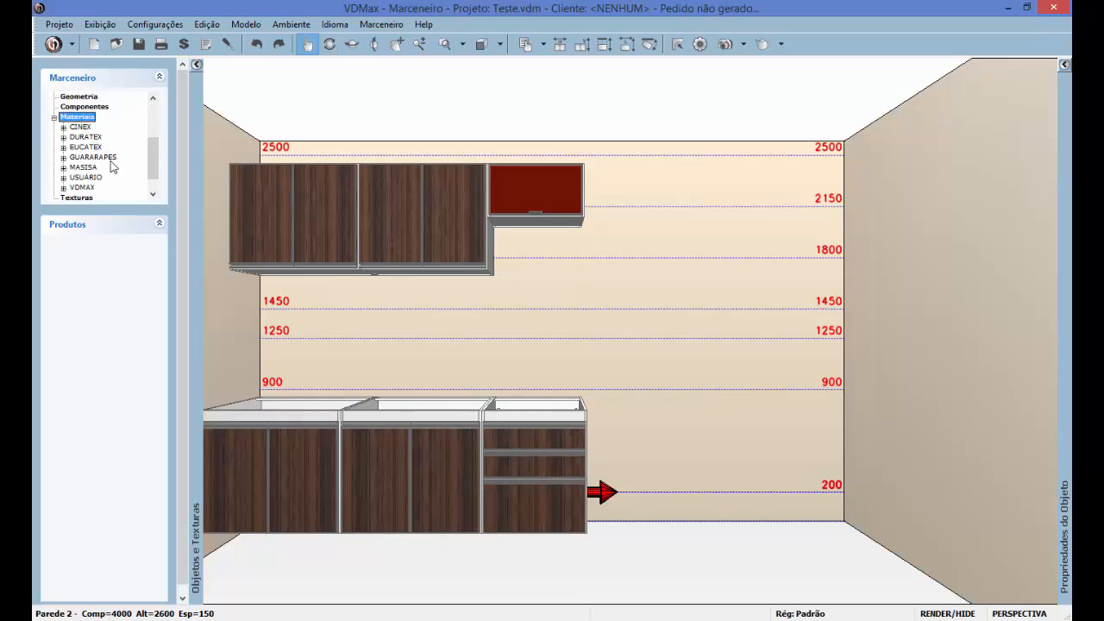
{"action": "double_click", "coordinate": [86, 137]}
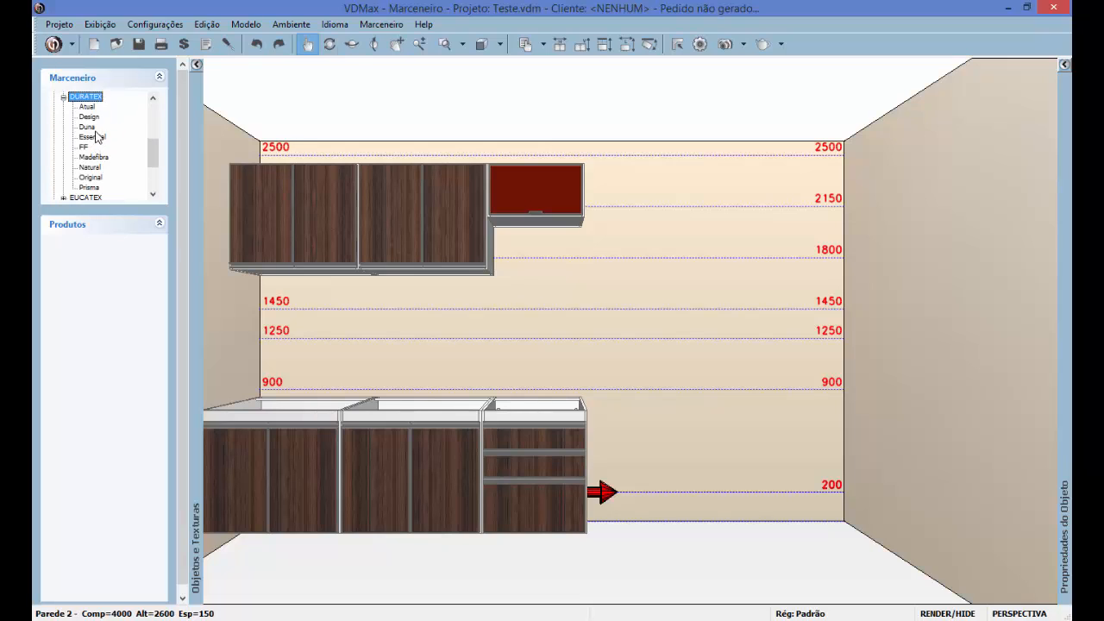
{"action": "left_click", "coordinate": [87, 127]}
{"action": "left_click_drag", "start_coordinate": [99, 393], "coordinate": [402, 246]}
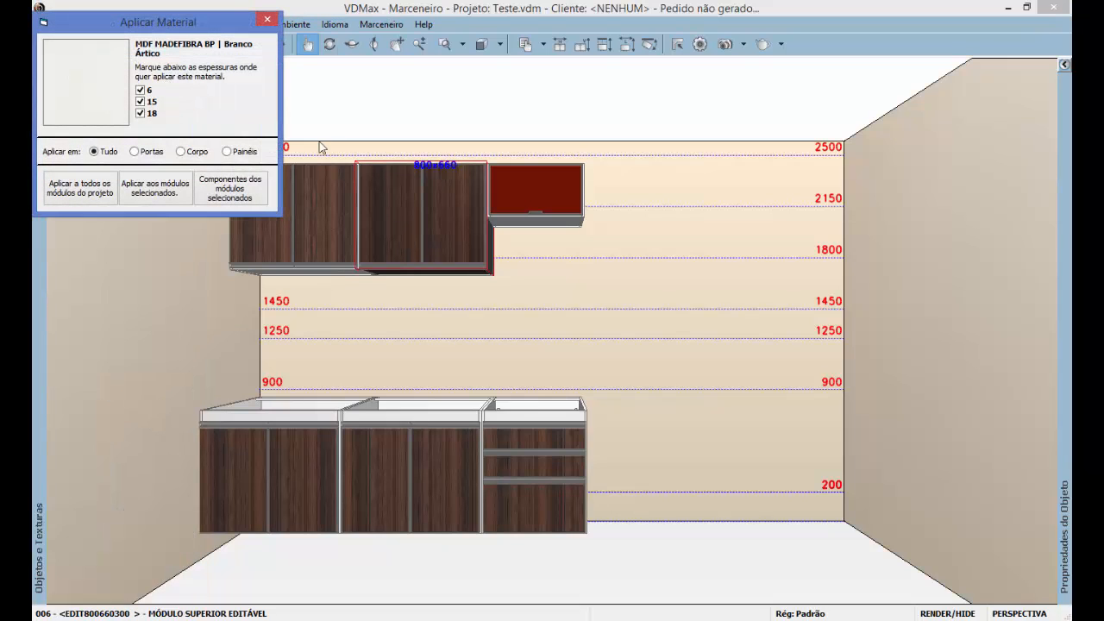
{"action": "left_click", "coordinate": [136, 154]}
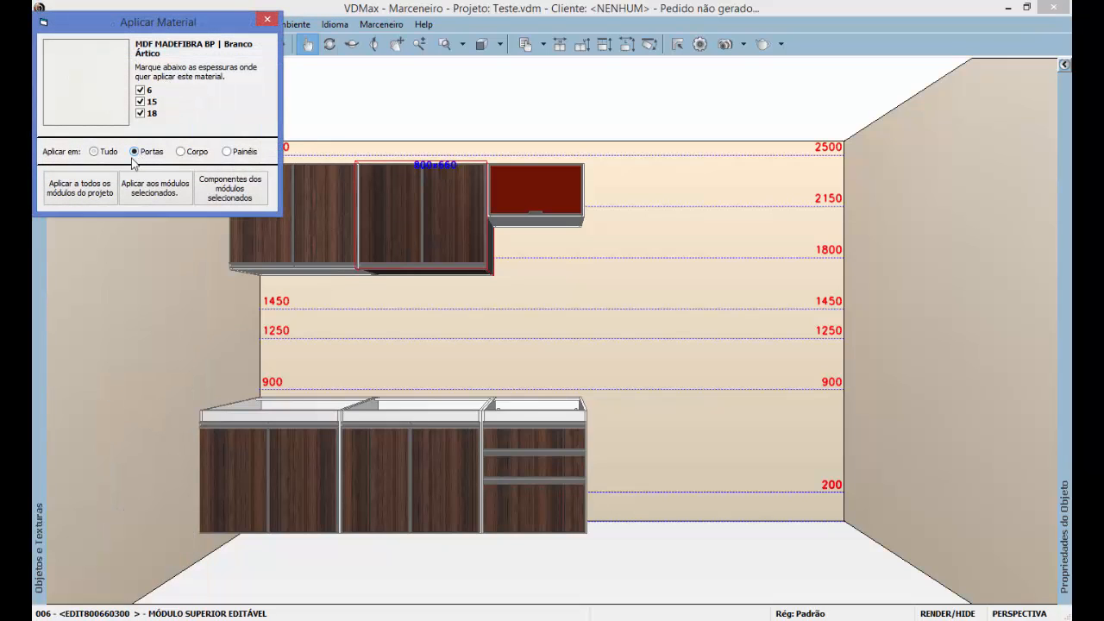
{"action": "left_click", "coordinate": [93, 190]}
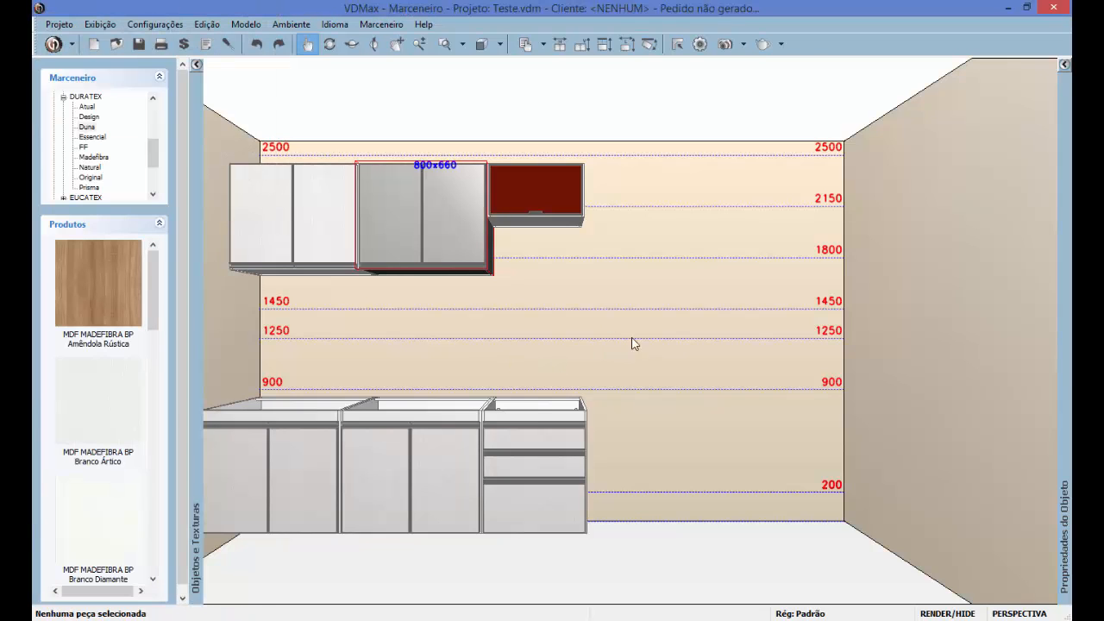
Step: Save the changed project as a new file named Teste2.vdm
{"action": "left_click", "coordinate": [59, 24]}
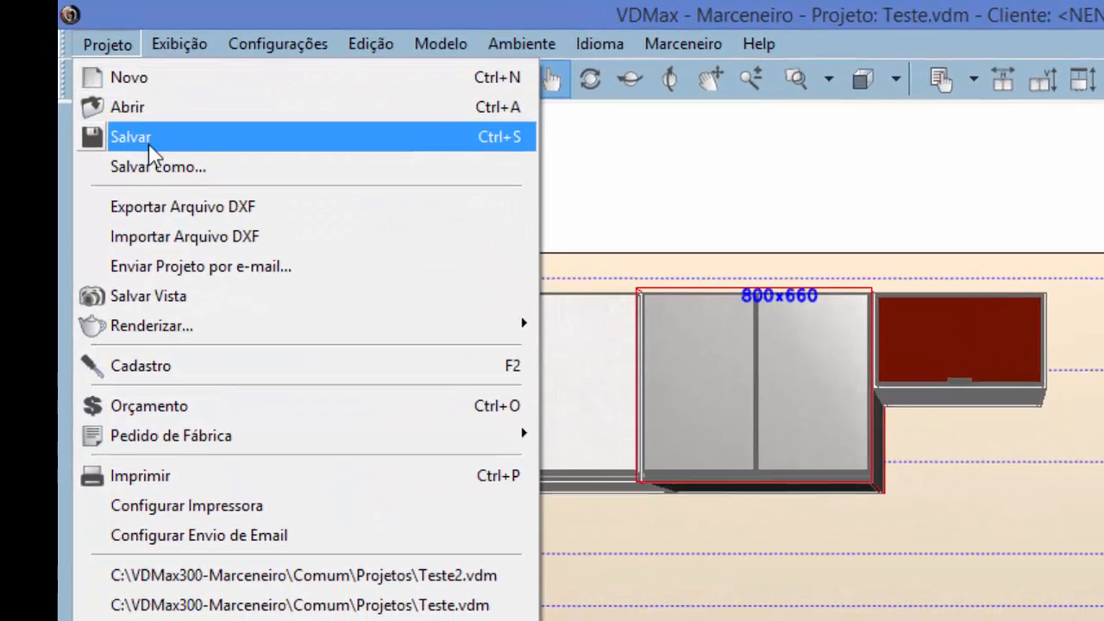
{"action": "left_click", "coordinate": [172, 168]}
{"action": "left_click", "coordinate": [275, 487]}
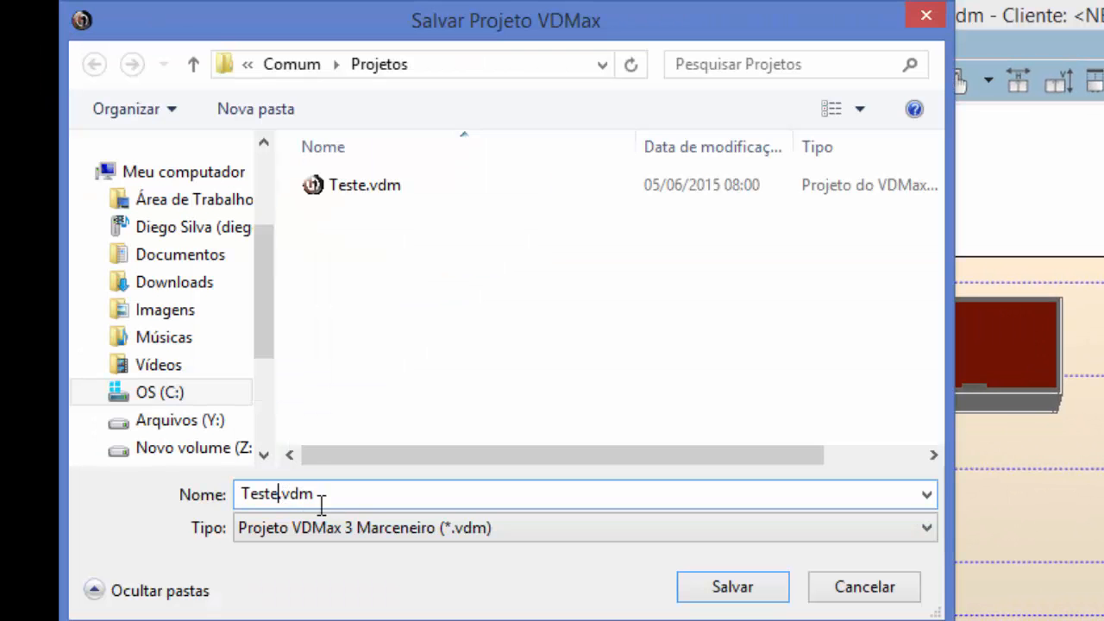
{"action": "type", "text": "2"}
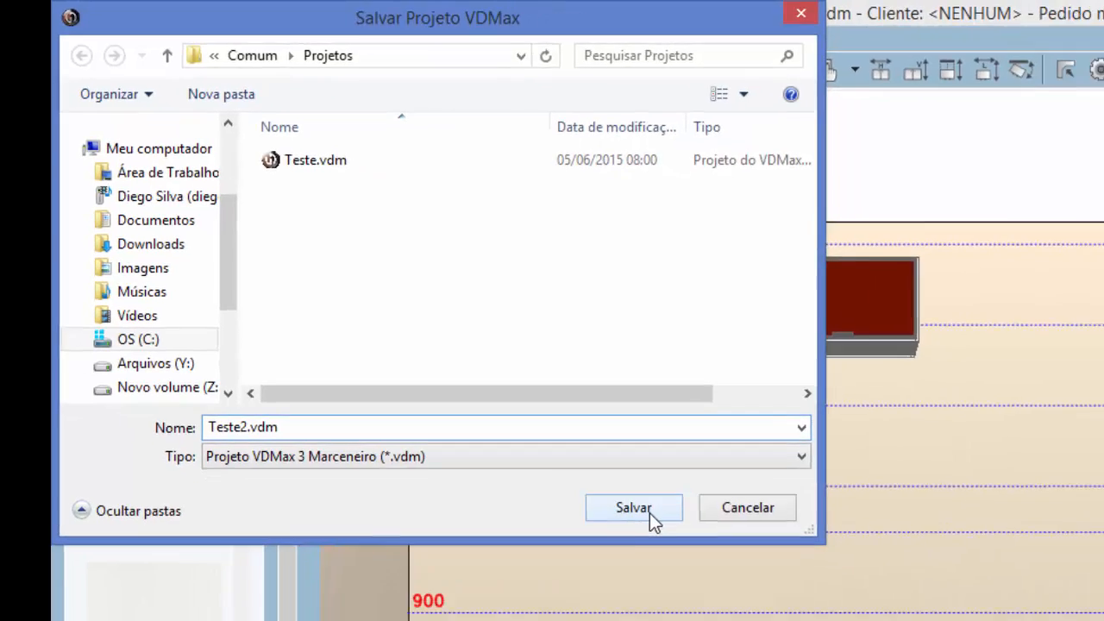
{"action": "left_click", "coordinate": [748, 594]}
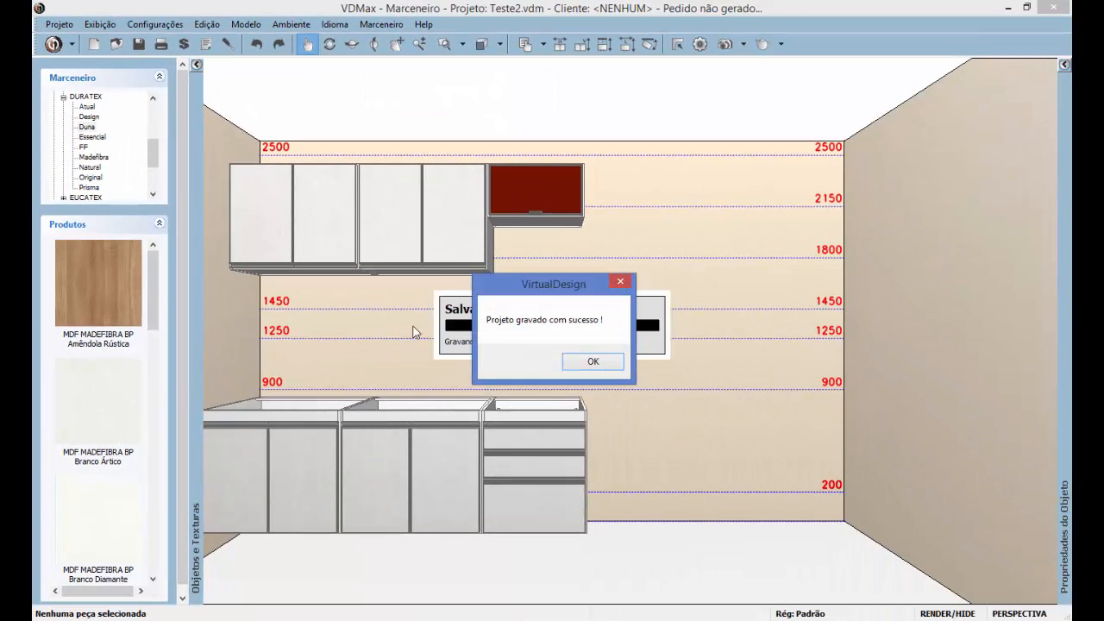
{"action": "left_click", "coordinate": [589, 360]}
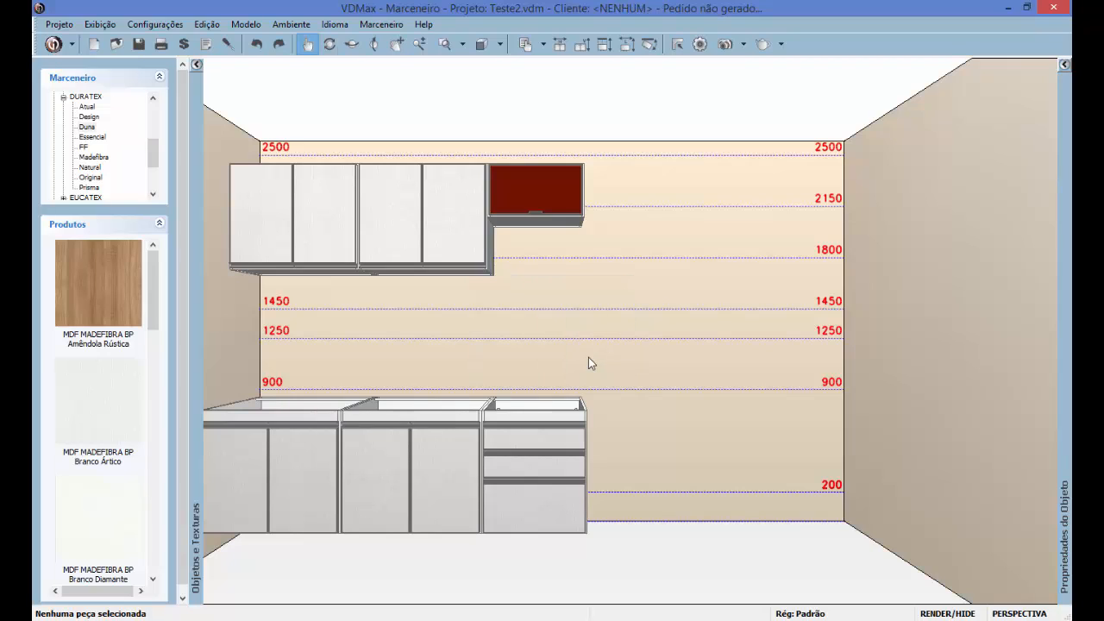
Step: Generate Teste2's material list, entering the access password, and send the project to the VDMax cutting plan
{"action": "left_click", "coordinate": [207, 44]}
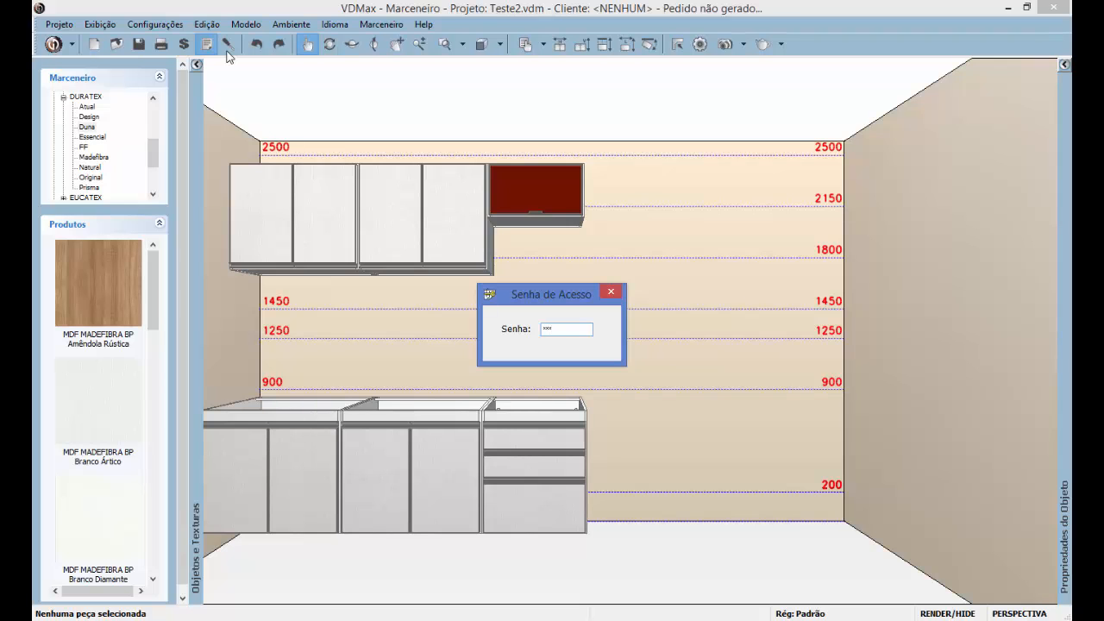
{"action": "key", "text": "Return"}
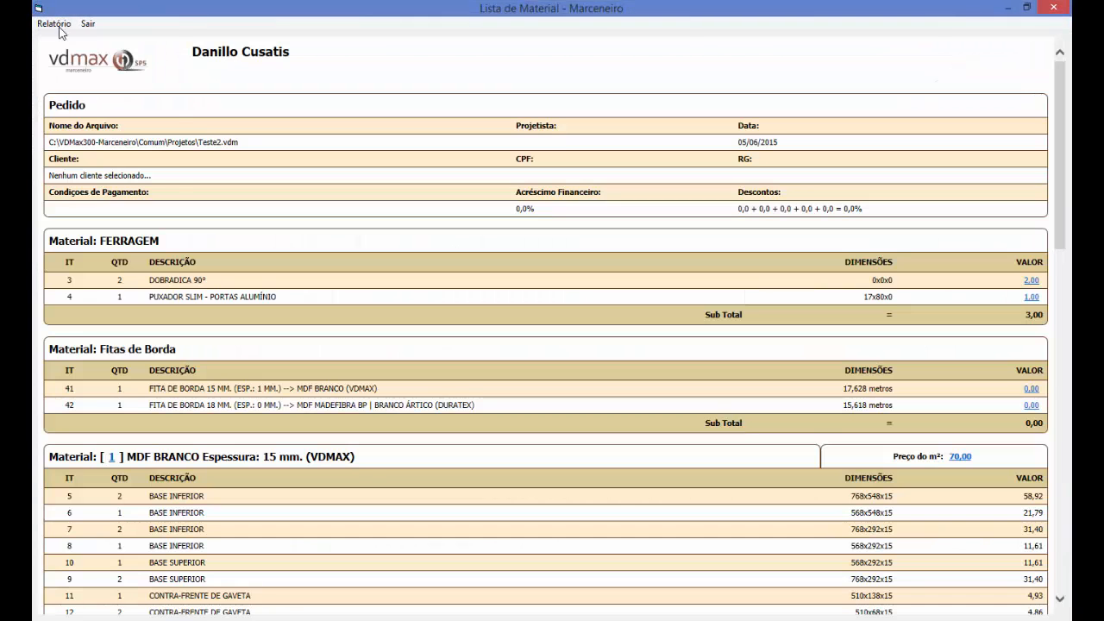
{"action": "left_click", "coordinate": [55, 24]}
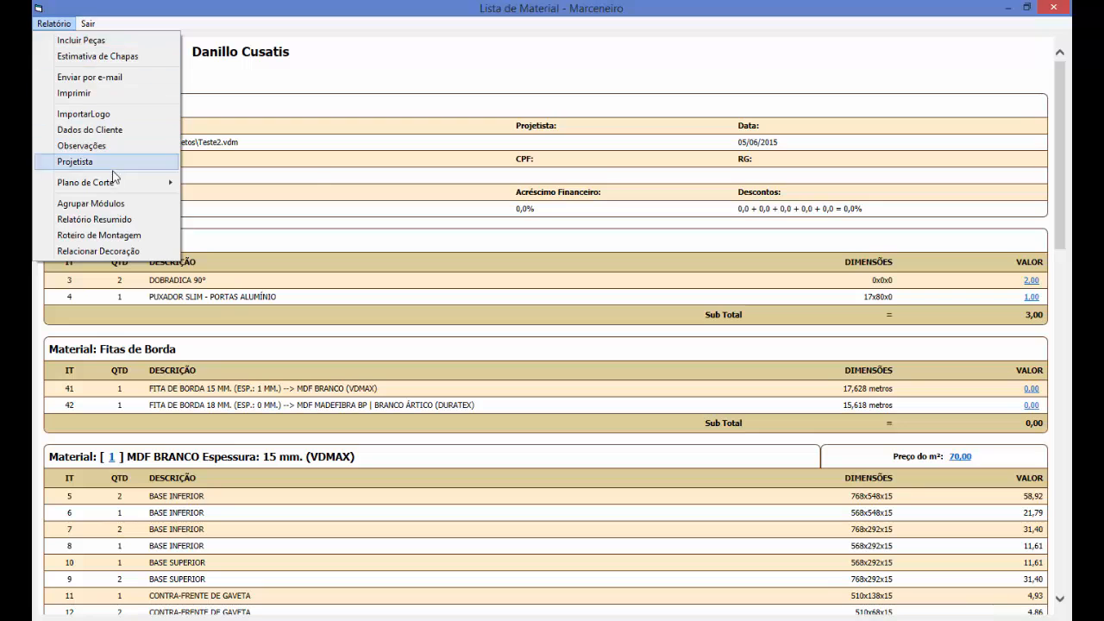
{"action": "mouse_move", "coordinate": [113, 184]}
{"action": "left_click", "coordinate": [214, 183]}
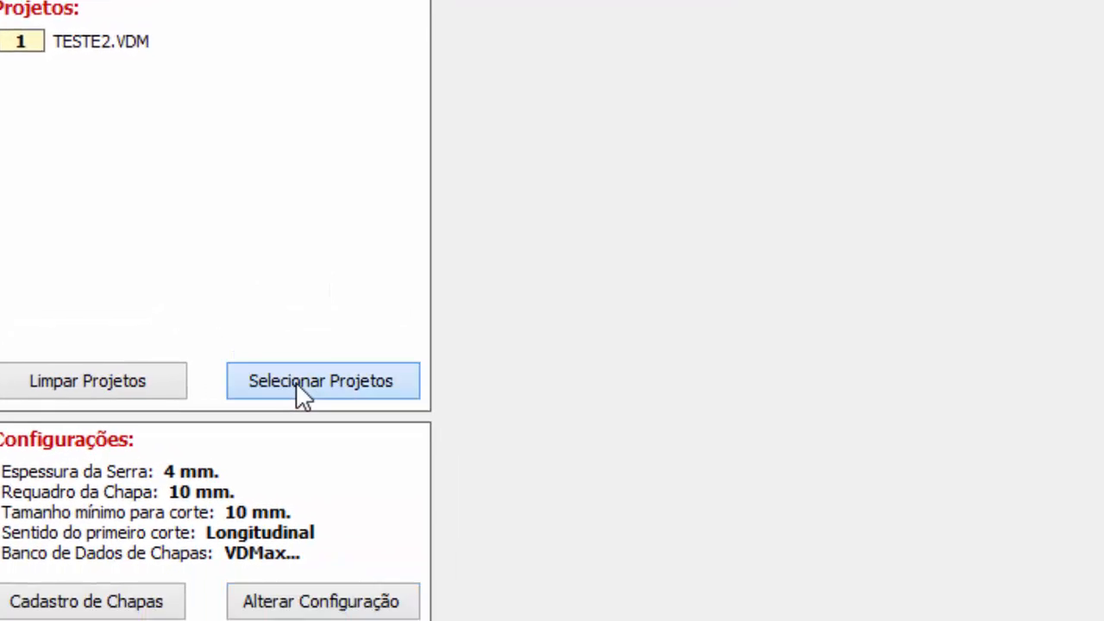
Step: Select the Teste and Teste2 projects for cutting and optimise their combined cutting plan
{"action": "left_click", "coordinate": [427, 445]}
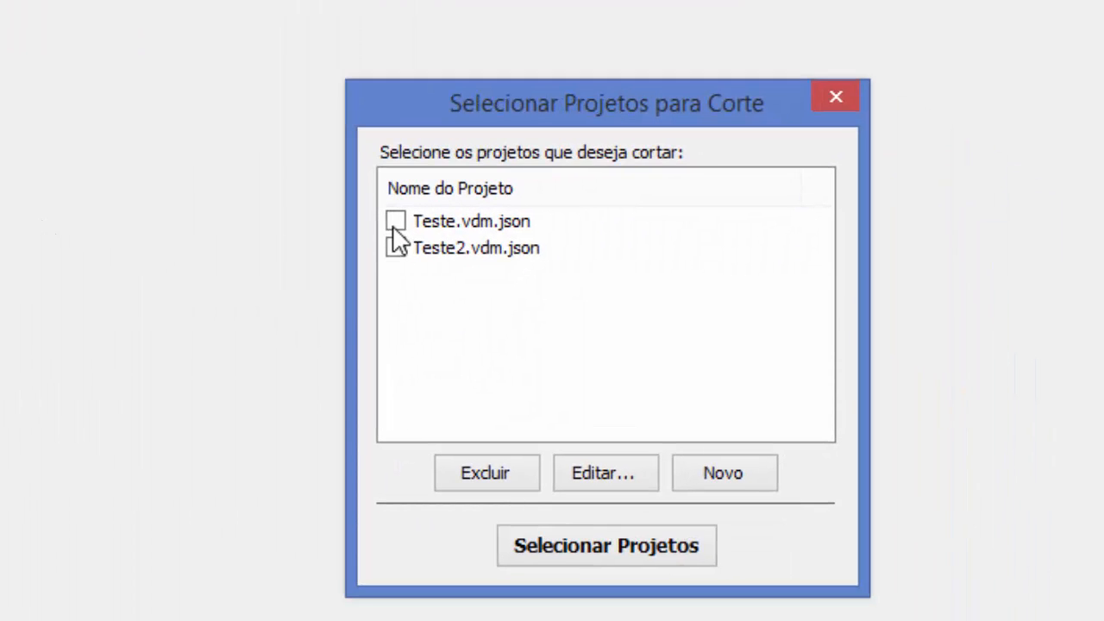
{"action": "left_click", "coordinate": [395, 223]}
{"action": "left_click", "coordinate": [401, 252]}
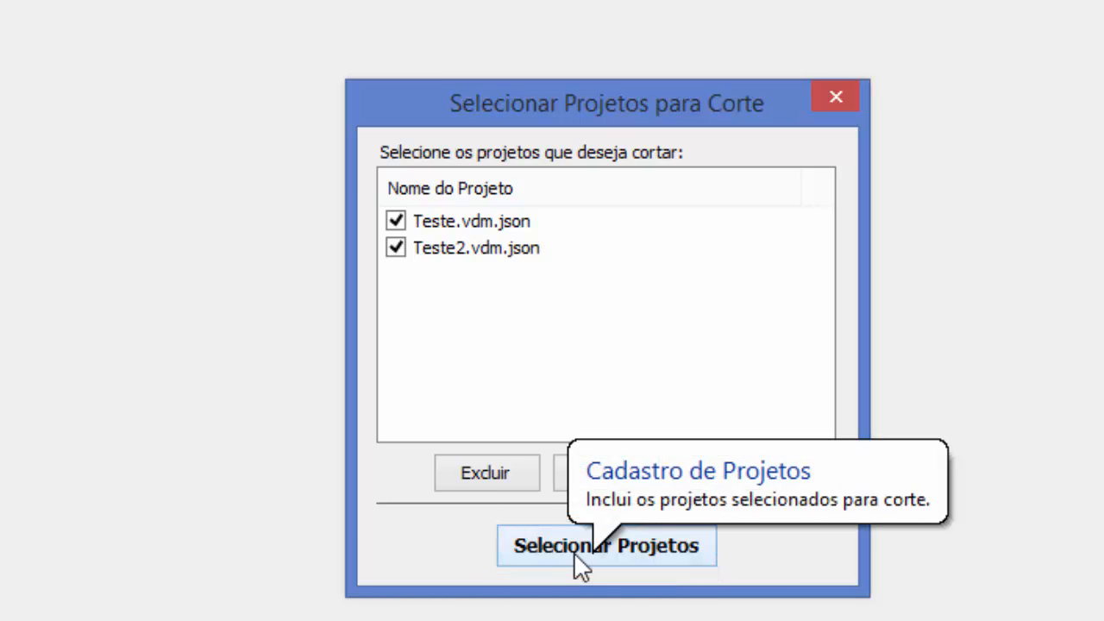
{"action": "left_click", "coordinate": [573, 552]}
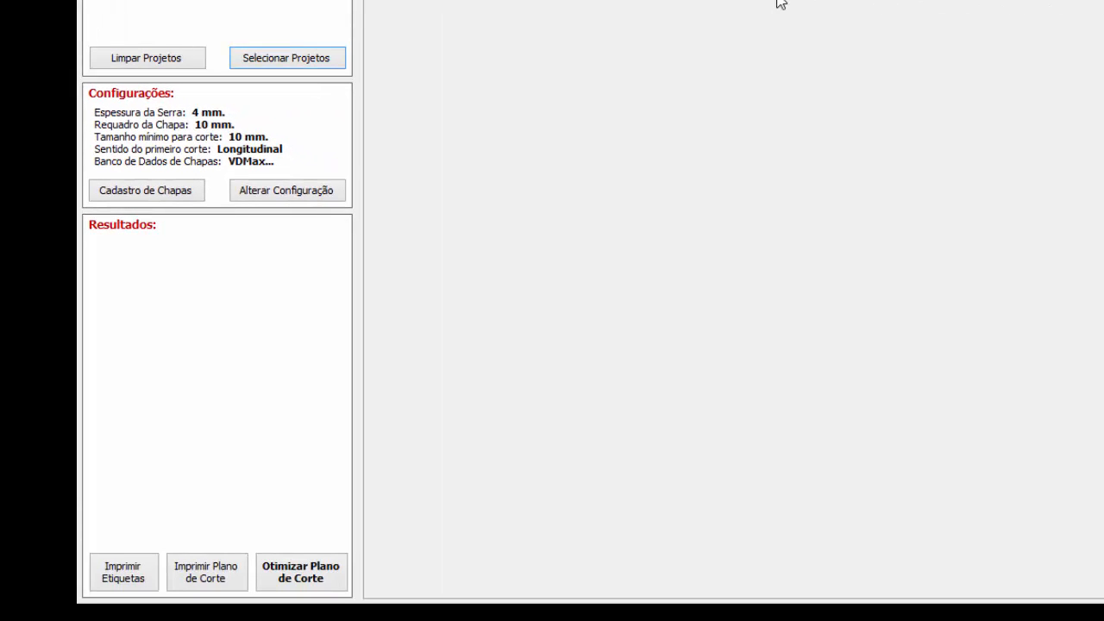
{"action": "left_click", "coordinate": [316, 583]}
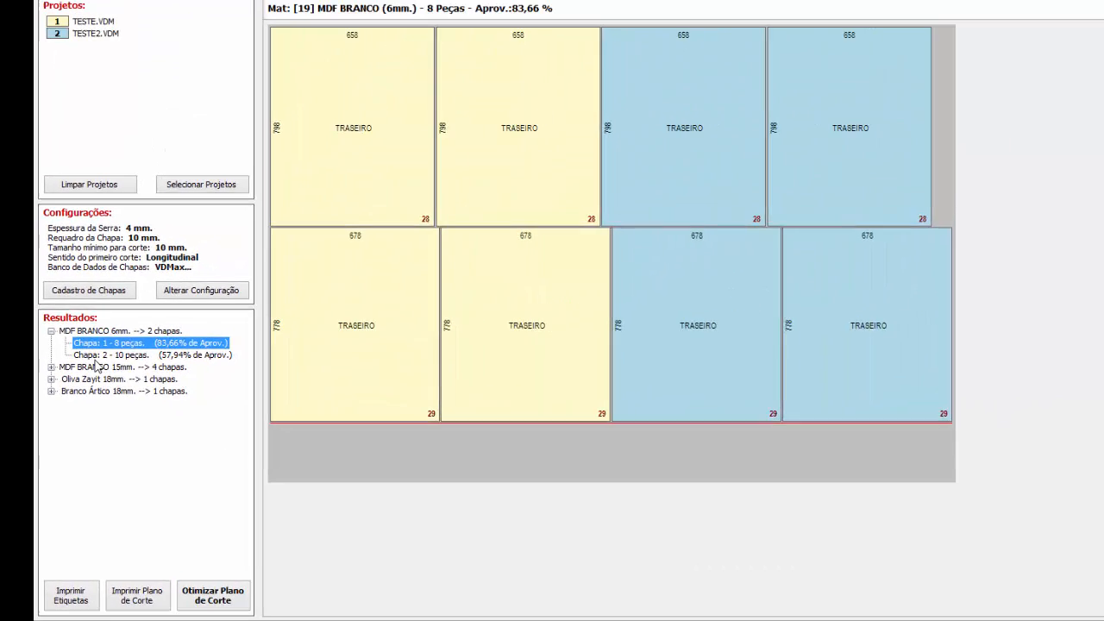
Step: Inspect the optimised cutting layouts of MDF BRANCO 6mm sheet 2 and MDF BRANCO 15mm sheets 1 to 4
{"action": "left_click", "coordinate": [99, 355]}
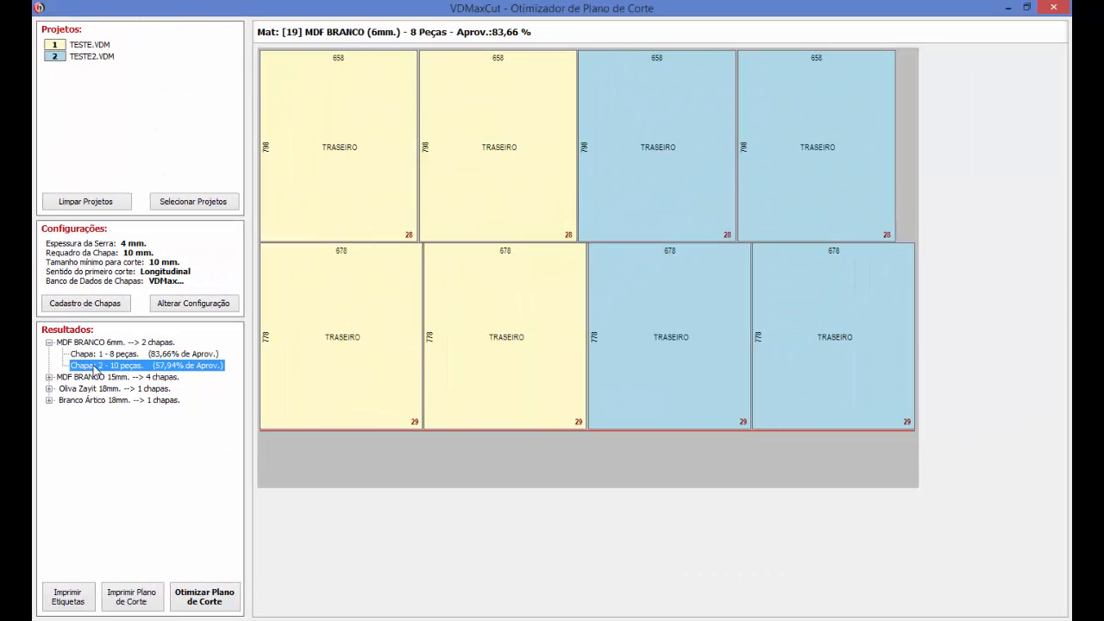
{"action": "left_click", "coordinate": [51, 367]}
{"action": "left_click", "coordinate": [93, 383]}
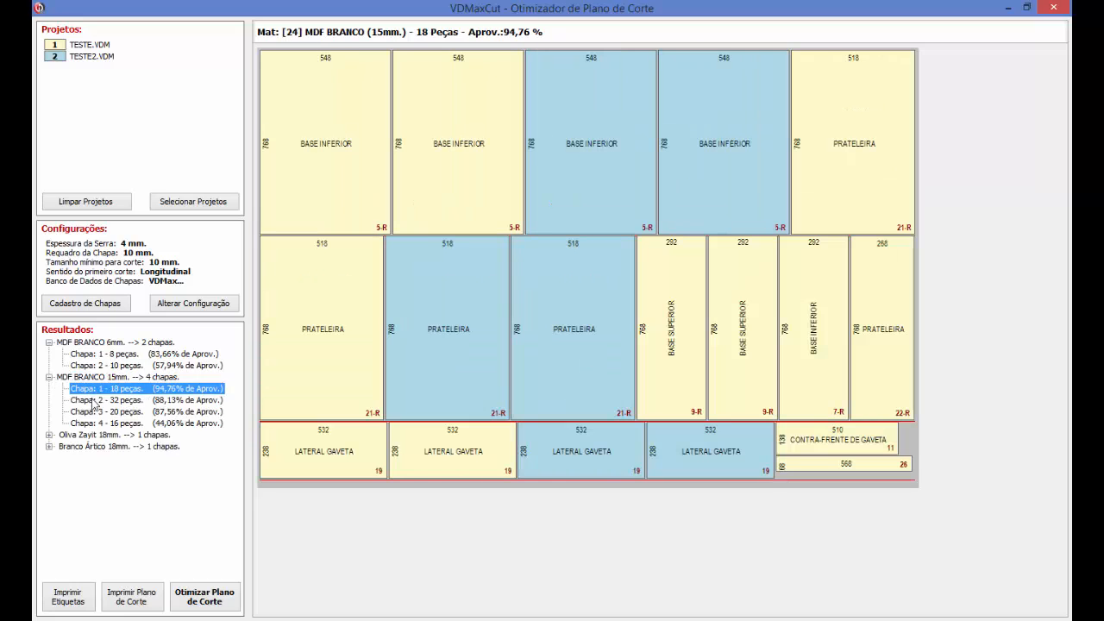
{"action": "left_click", "coordinate": [93, 400]}
{"action": "left_click", "coordinate": [96, 412]}
{"action": "left_click", "coordinate": [99, 424]}
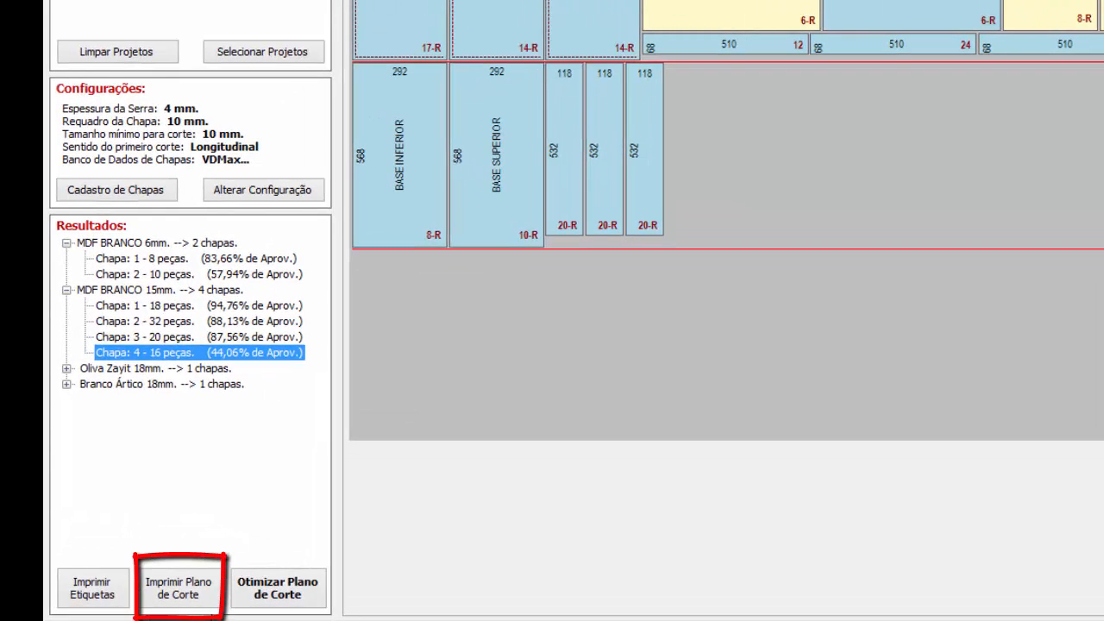
Step: Preview the complete cutting plan printout with diagrams and parts lists on the same page, review its first three pages, and close it
{"action": "left_click", "coordinate": [198, 594]}
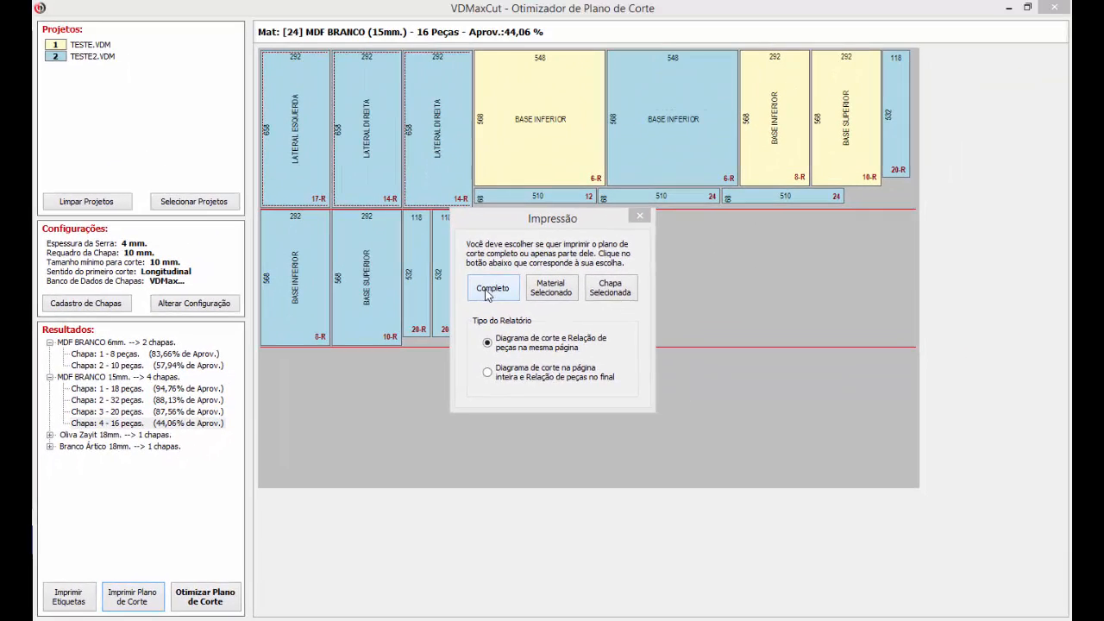
{"action": "left_click", "coordinate": [488, 294]}
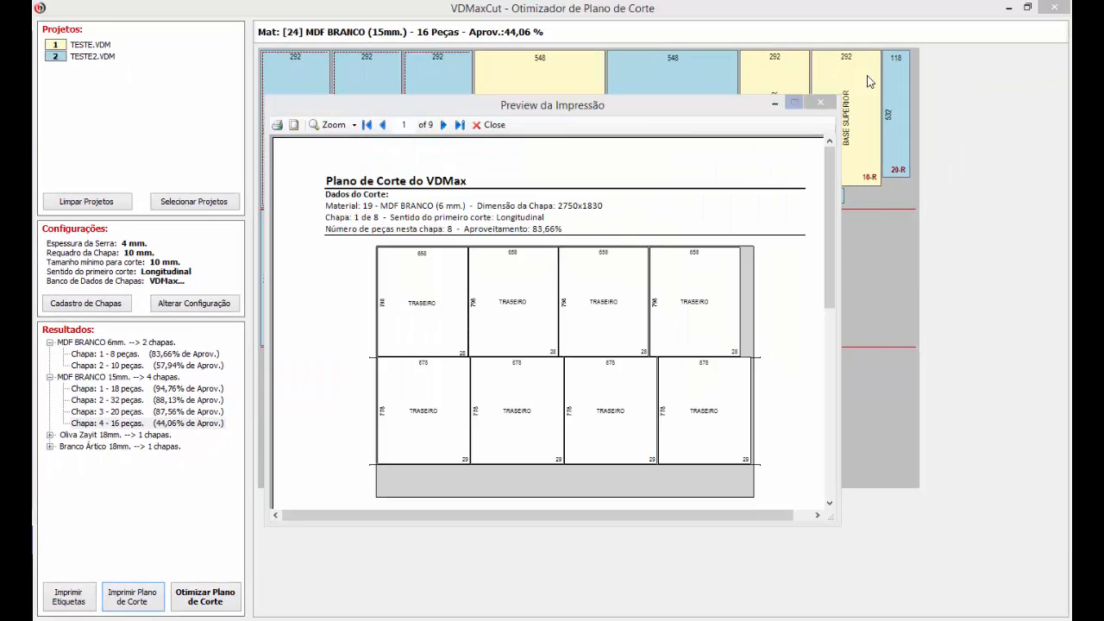
{"action": "left_click", "coordinate": [794, 103]}
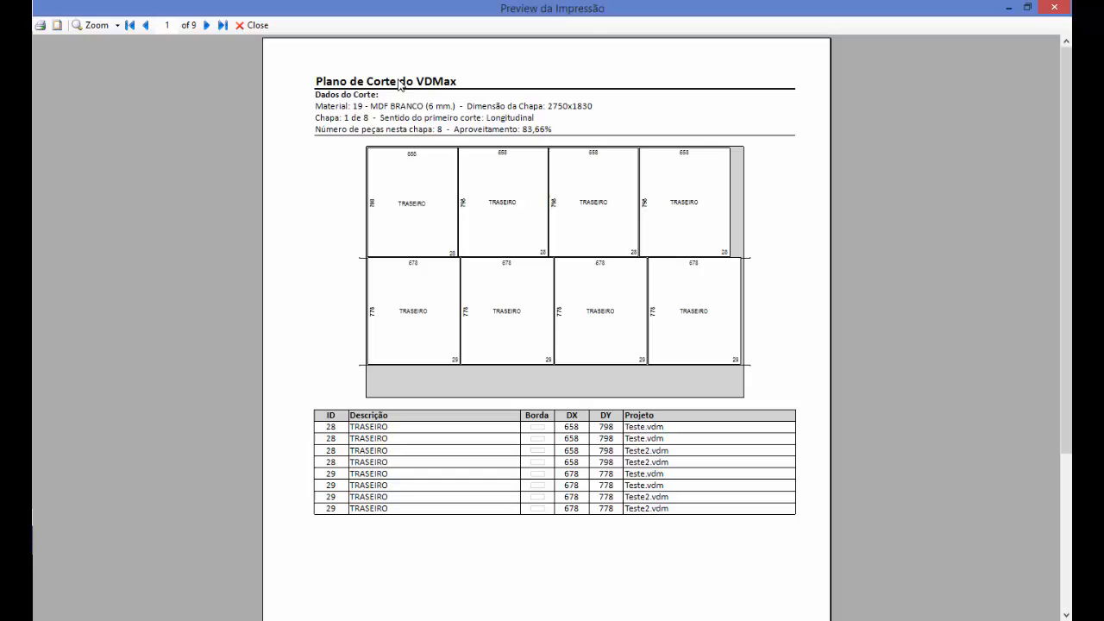
{"action": "left_click", "coordinate": [93, 25]}
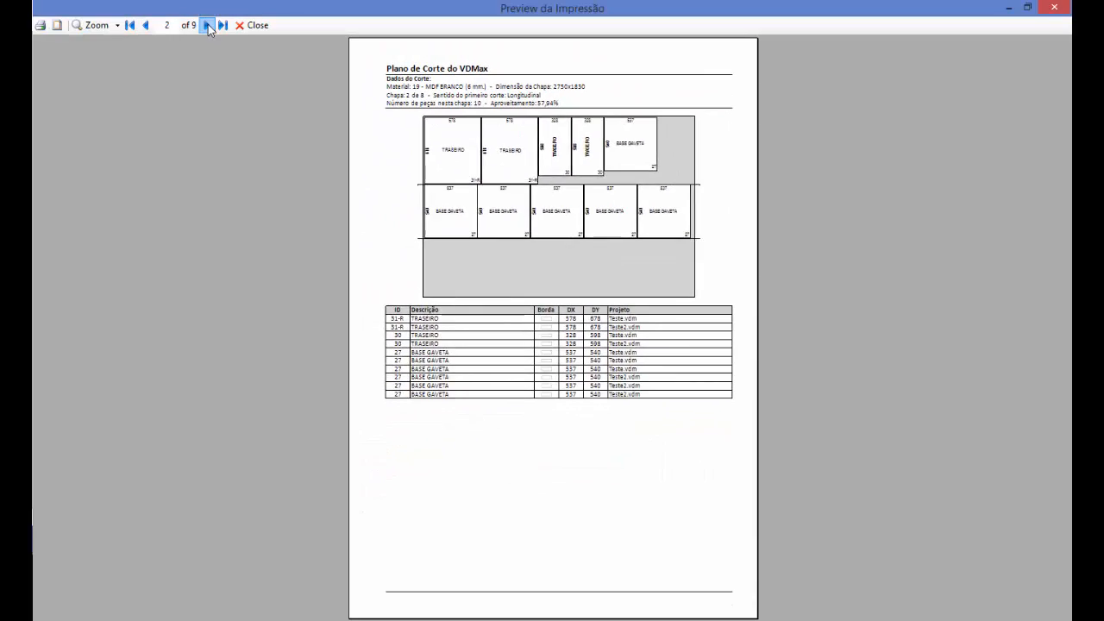
{"action": "left_click", "coordinate": [208, 26]}
{"action": "left_click", "coordinate": [208, 26]}
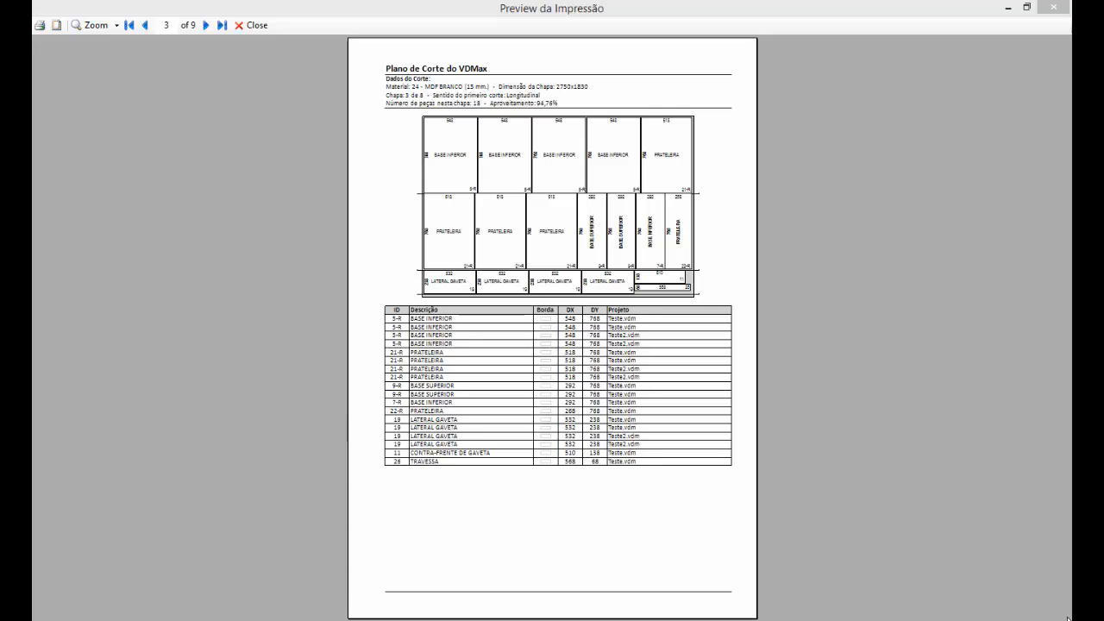
{"action": "left_click", "coordinate": [1053, 7]}
Step: Generate the print preview of labels for the complete cutting plan using the PIMACO 14 ETQ (101.60 X 33.90) layout
{"action": "left_click", "coordinate": [95, 590]}
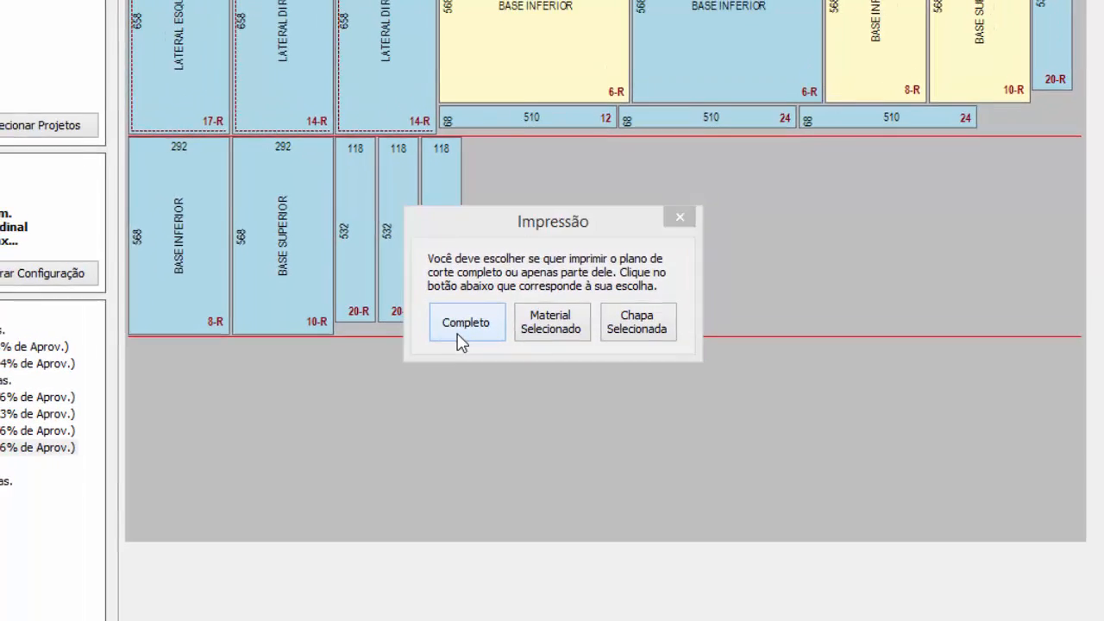
{"action": "left_click", "coordinate": [459, 334]}
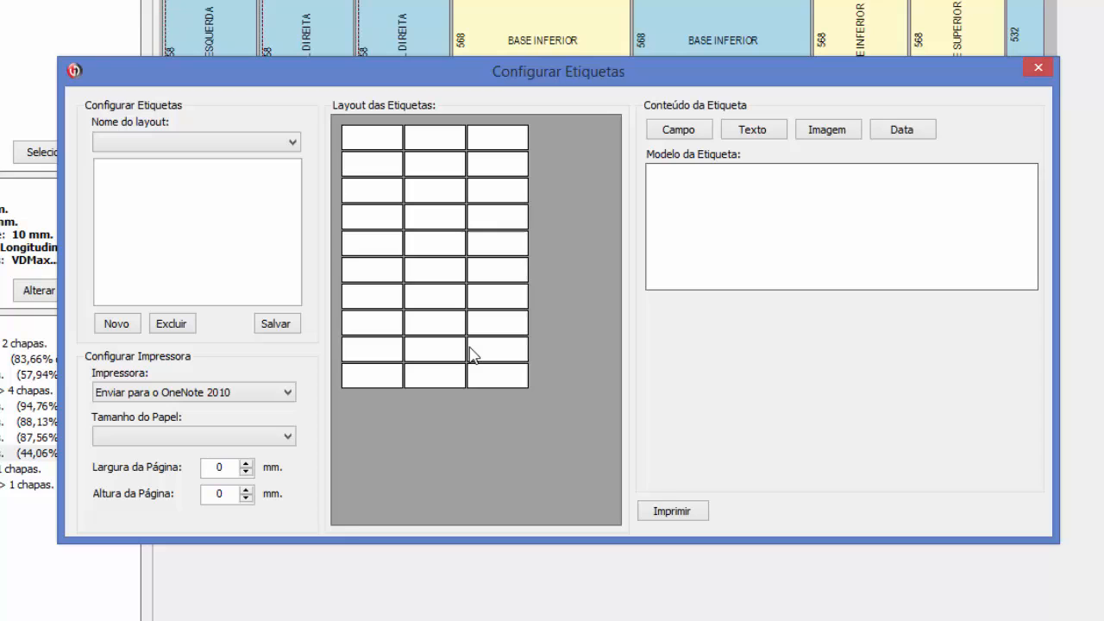
{"action": "left_click", "coordinate": [293, 142]}
{"action": "left_click", "coordinate": [201, 172]}
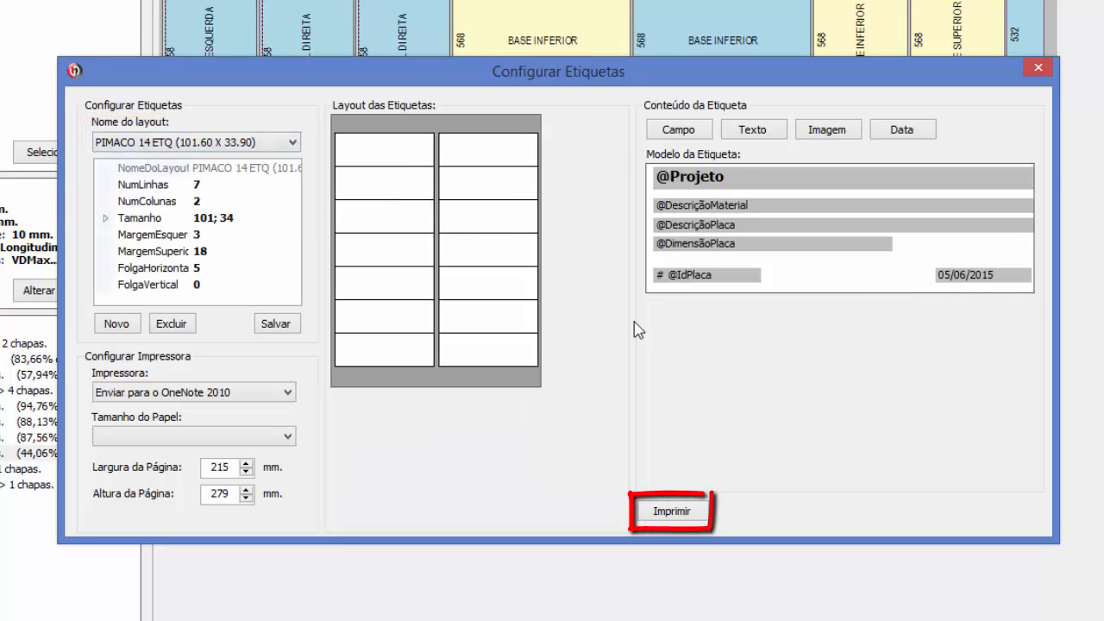
{"action": "left_click", "coordinate": [690, 512]}
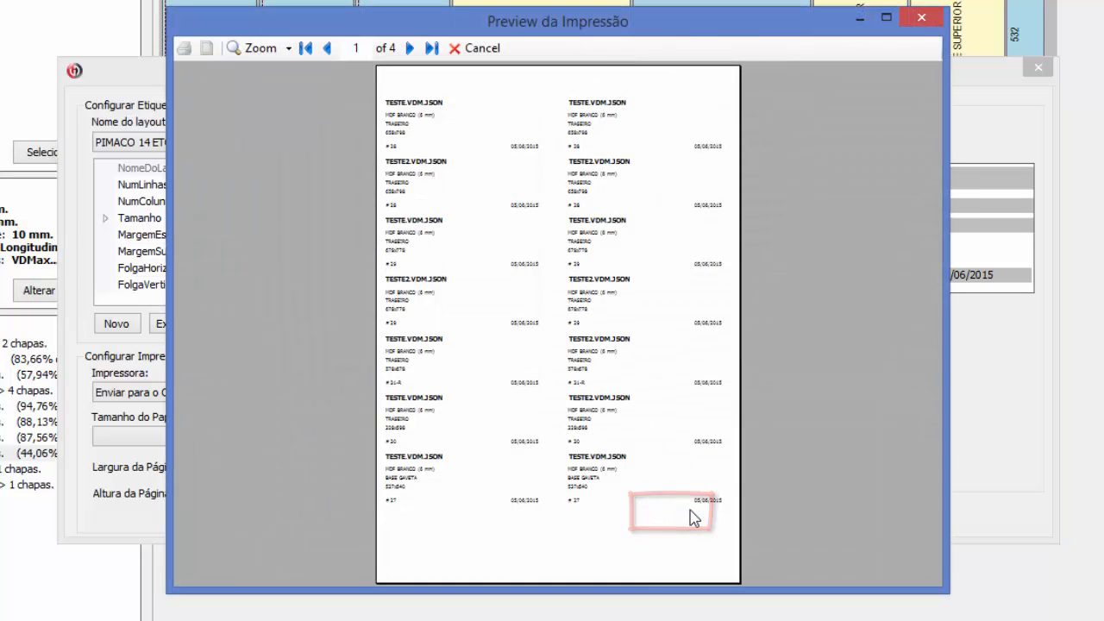
Step: Enlarge the label print preview and page through the labels of the Teste and Teste2 parts
{"action": "left_click", "coordinate": [886, 17]}
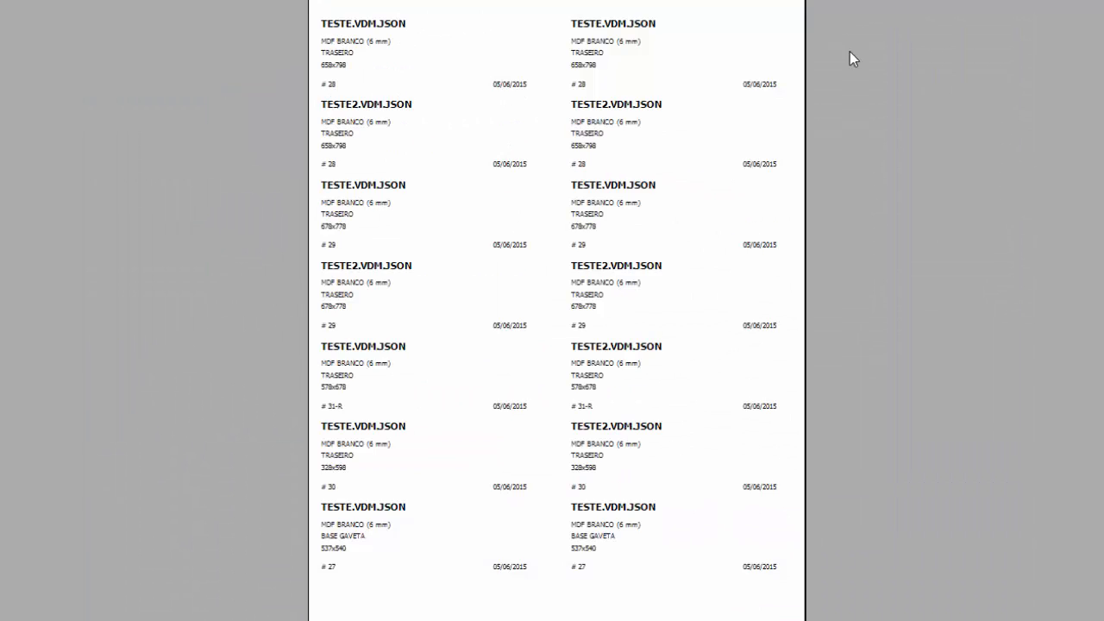
{"action": "left_click", "coordinate": [92, 25]}
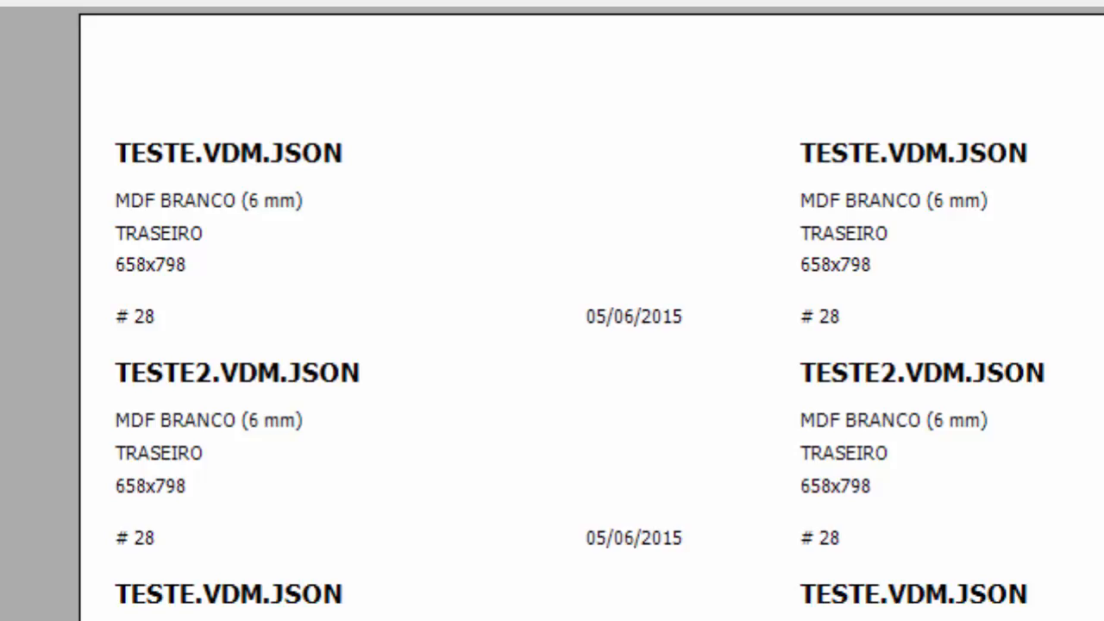
{"action": "left_click", "coordinate": [191, 22]}
{"action": "left_click", "coordinate": [207, 26]}
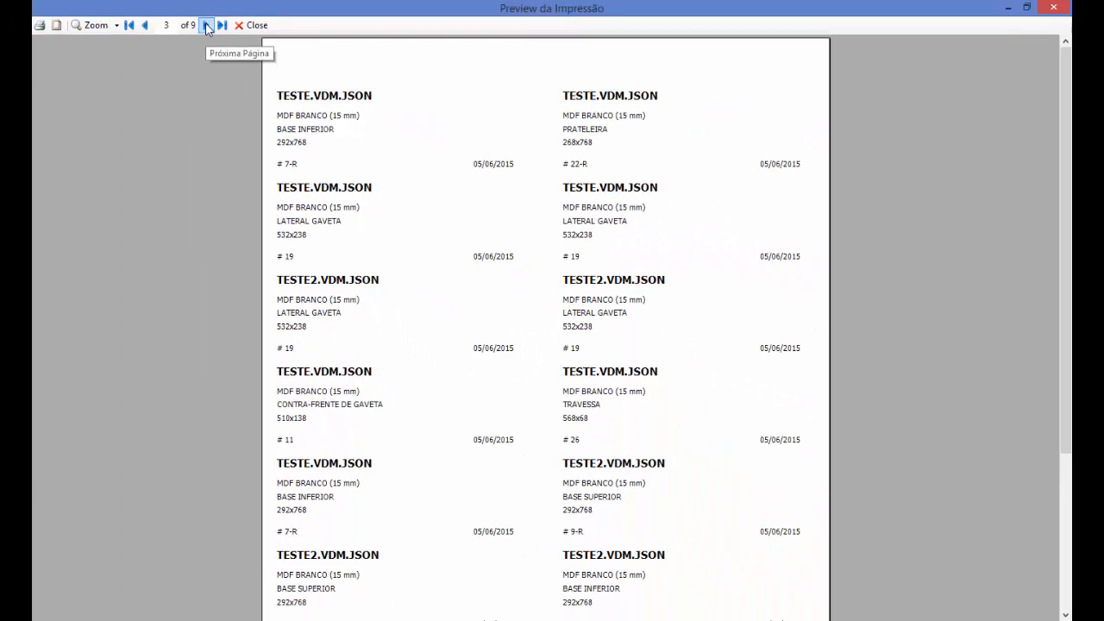
{"action": "left_click", "coordinate": [207, 26]}
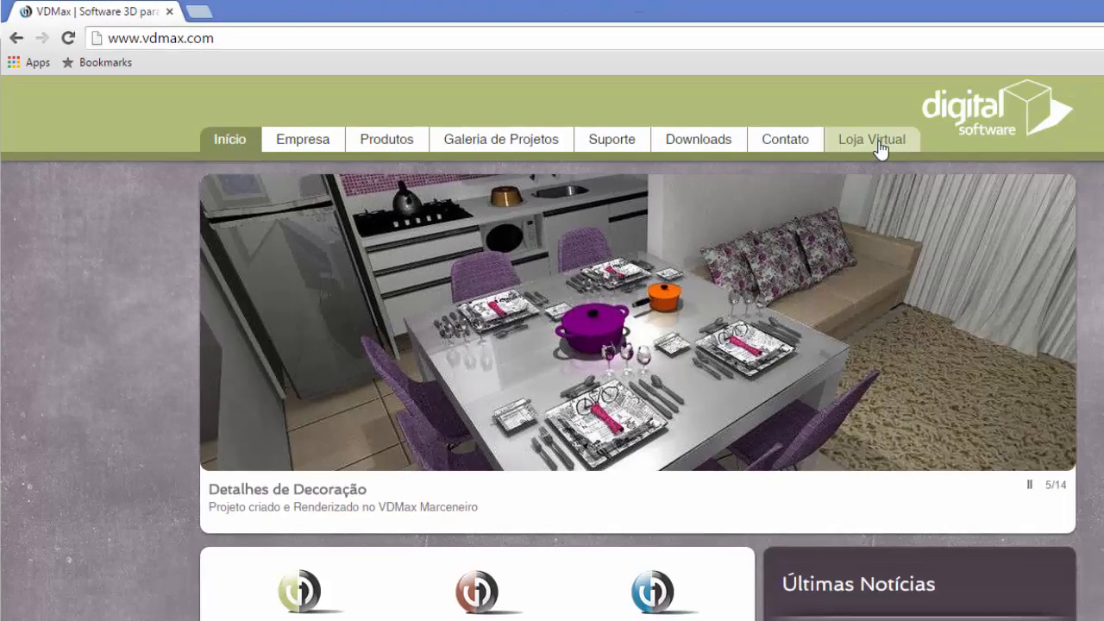
Step: Open the Loja Virtual page of the VDMax website in the browser to view the software editions and prices
{"action": "left_click", "coordinate": [878, 143]}
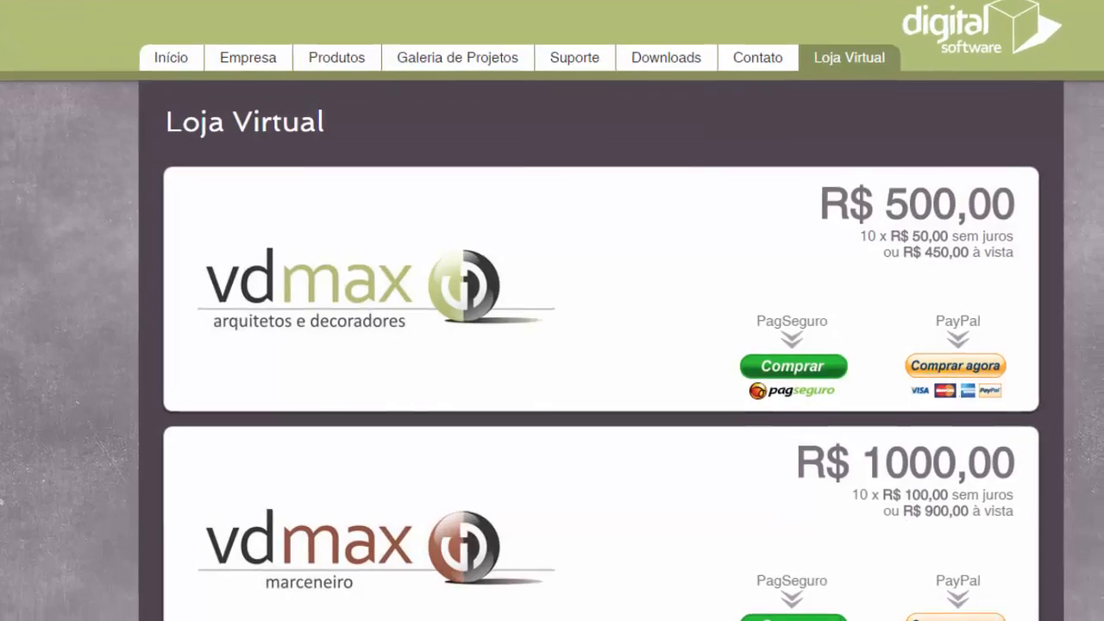